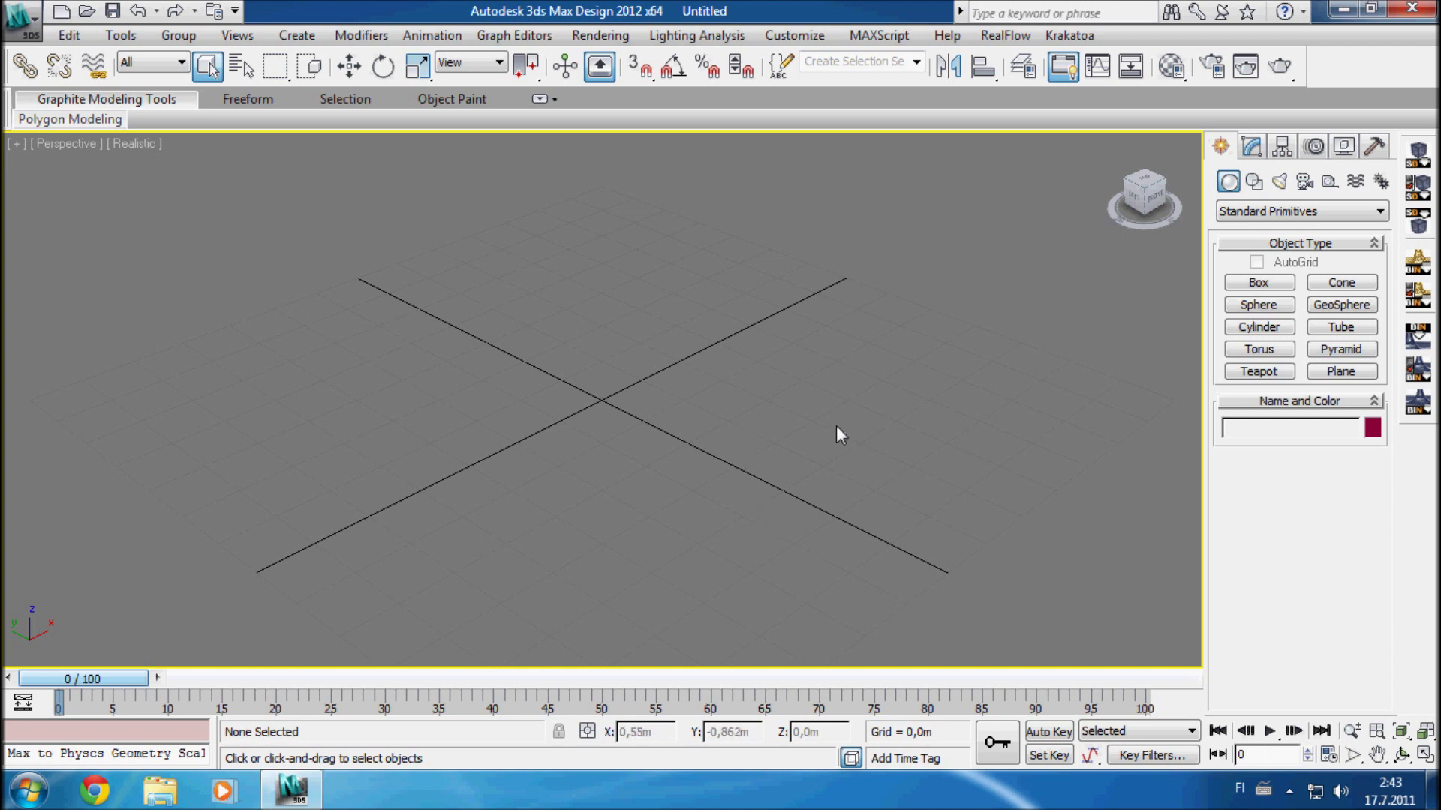
Step: Hide the grid and show the Top, Front, Left and Perspective viewports, with Top active
key(g)
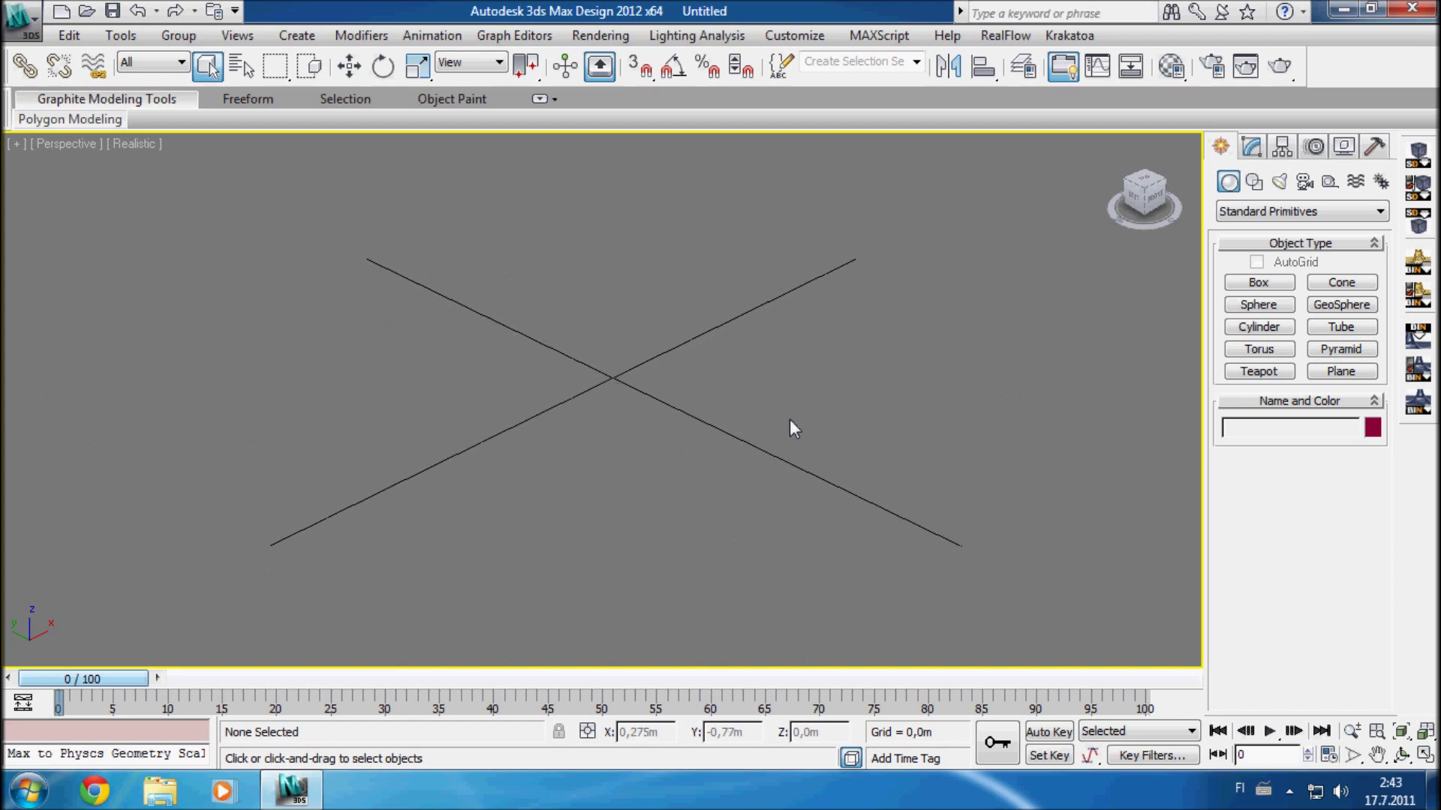
click(1424, 755)
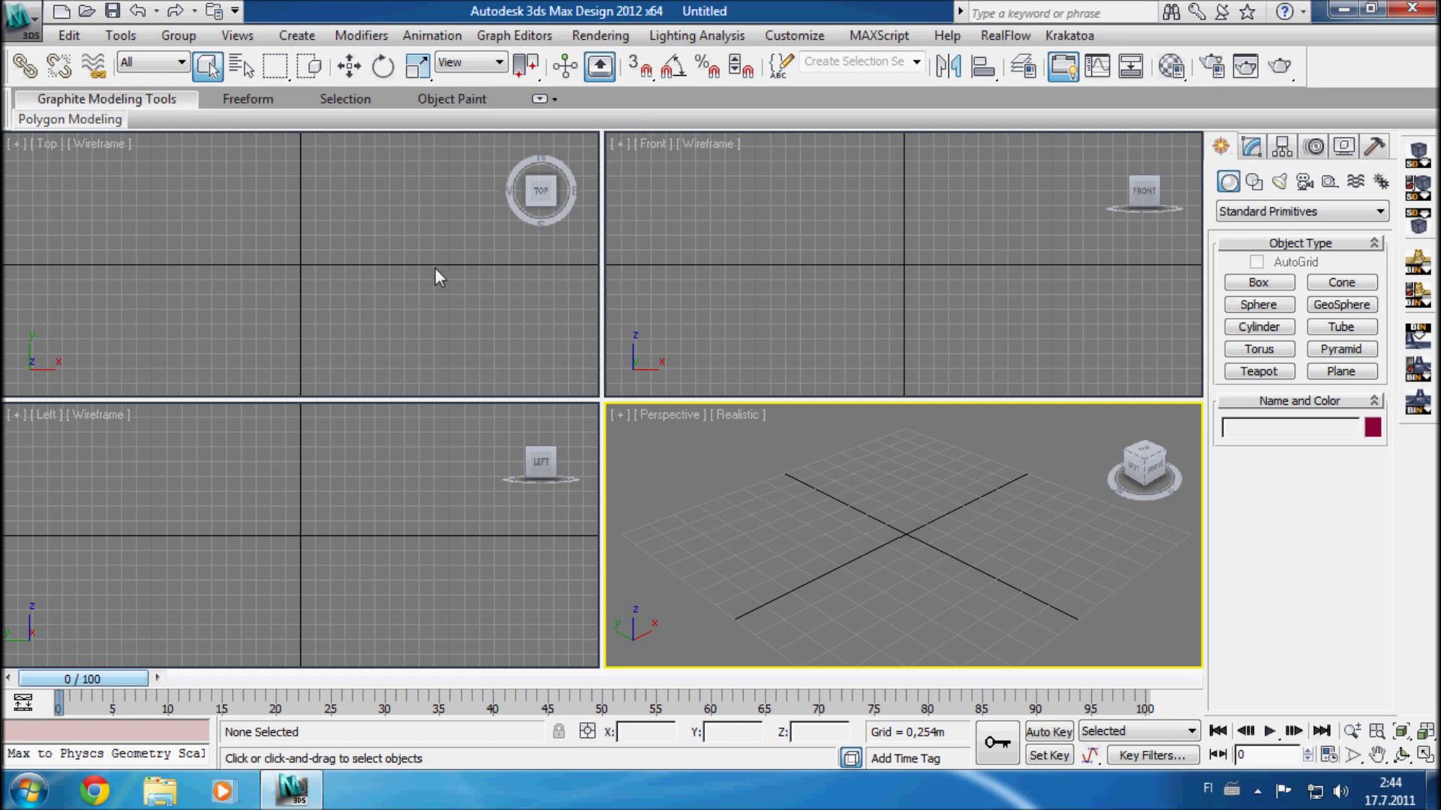
mouse_move(435, 268)
middle_down()
mouse_move(436, 254)
mouse_move(411, 247)
mouse_move(420, 270)
middle_up()
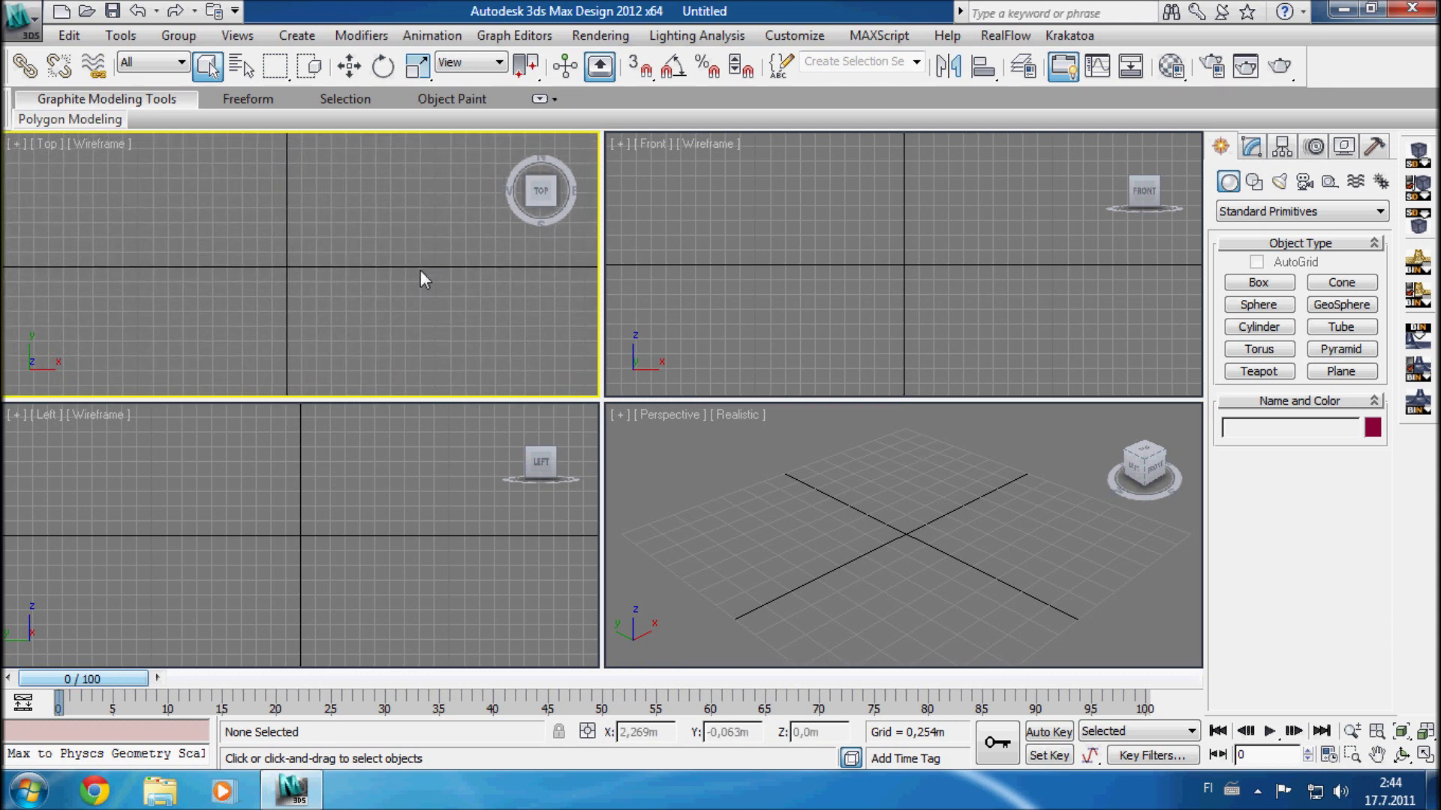
Step: Maximize the Top viewport and choose the Line spline tool
click(1425, 755)
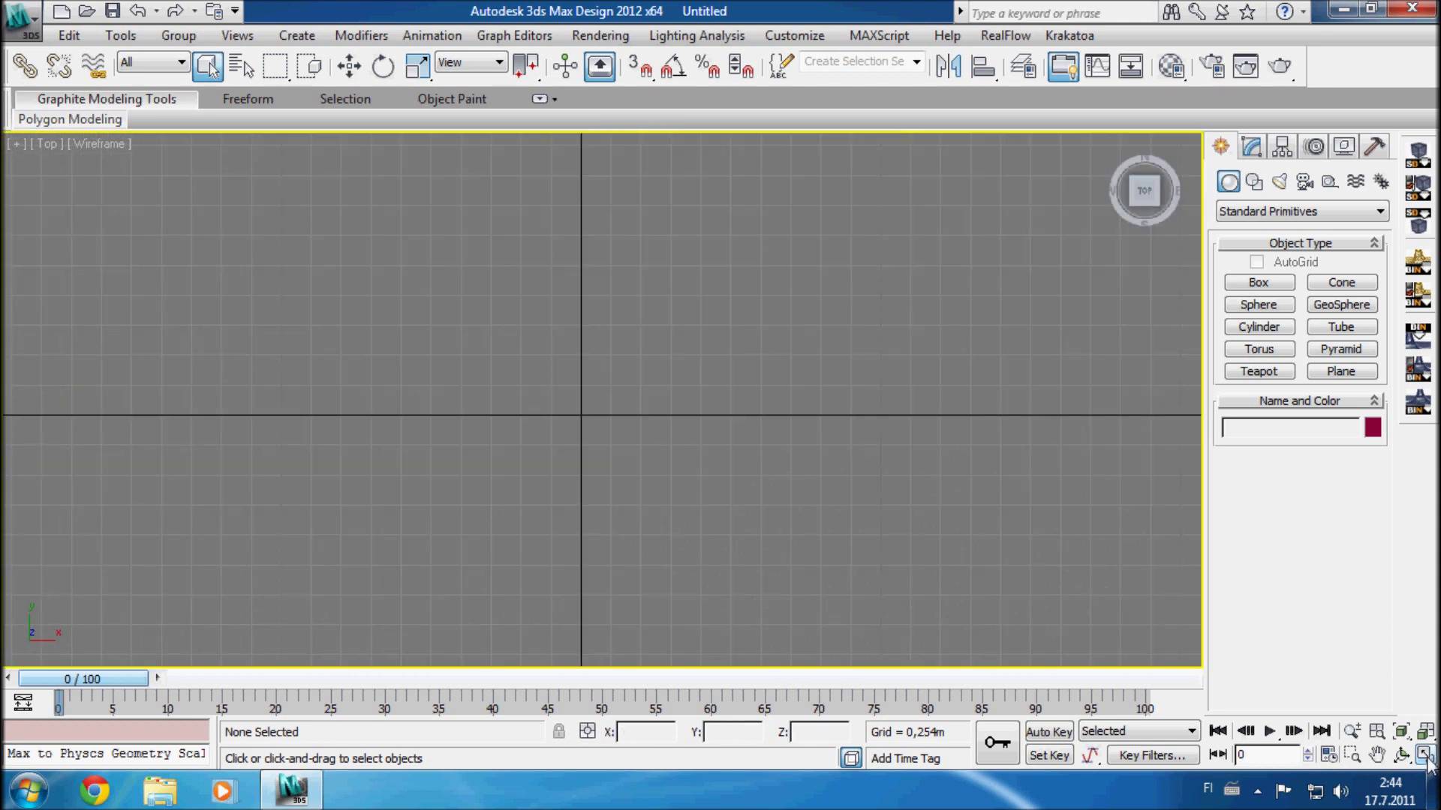
click(1254, 183)
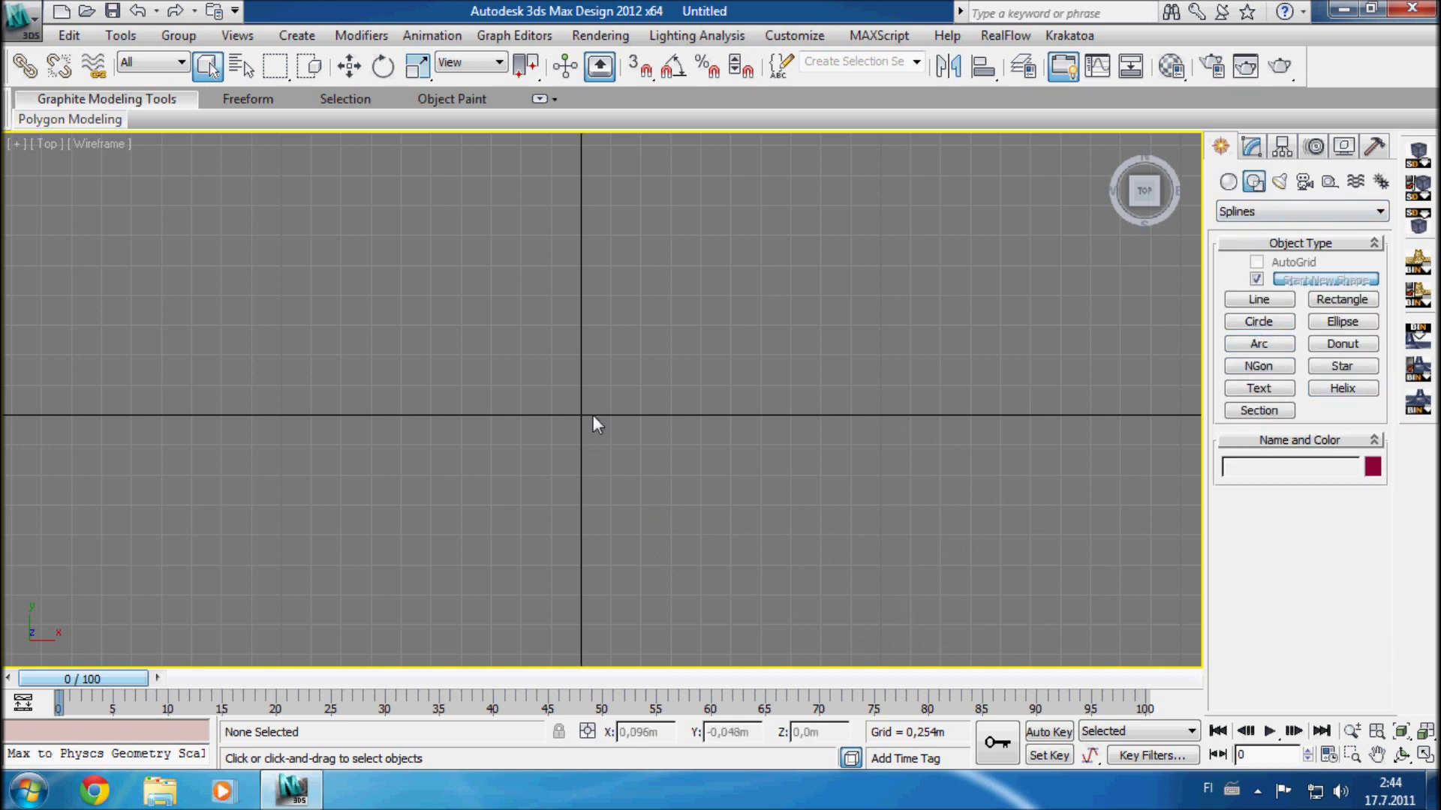
click(1279, 306)
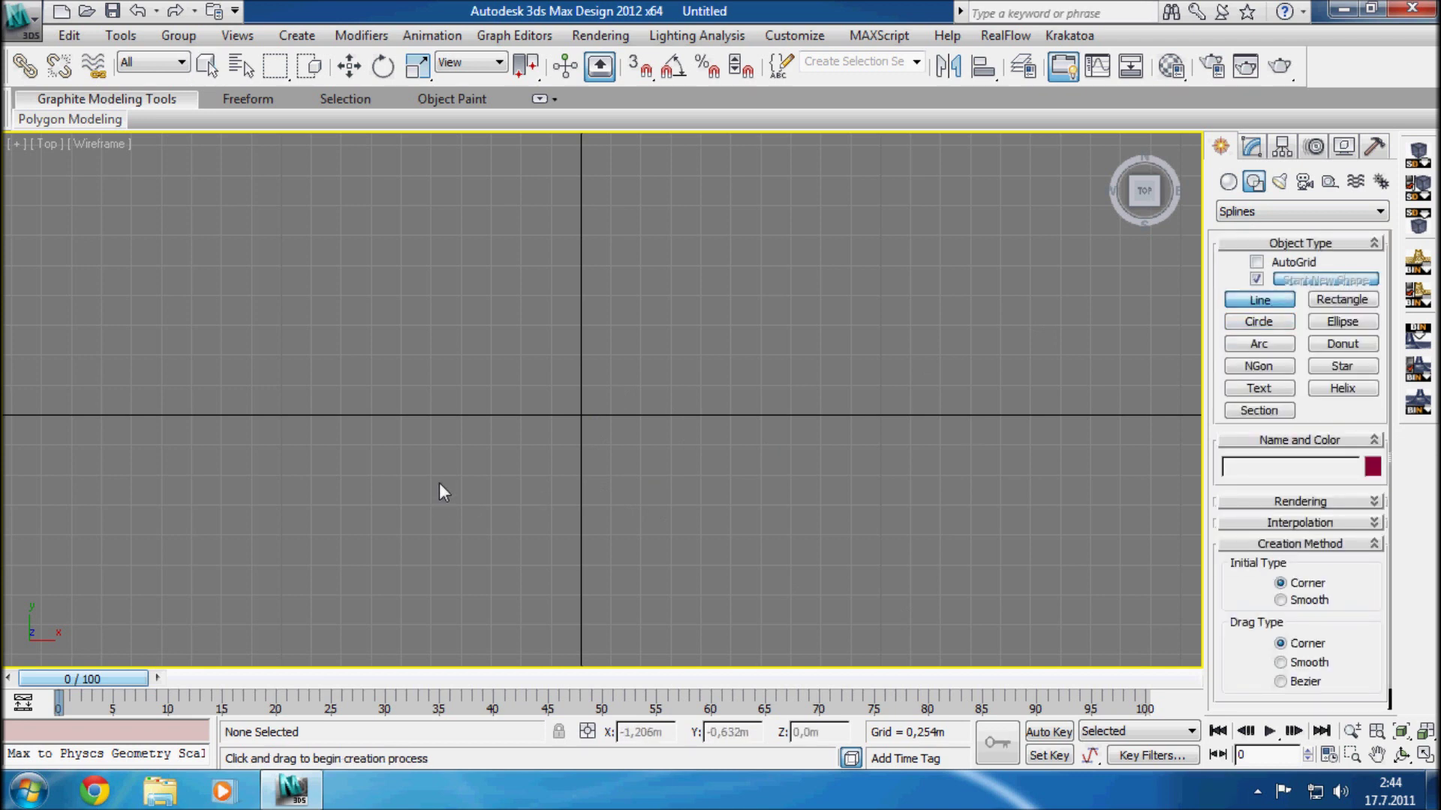
Step: Draw Line001 as a jagged zigzag of peaks and dips from left to right across the Top view
click(229, 414)
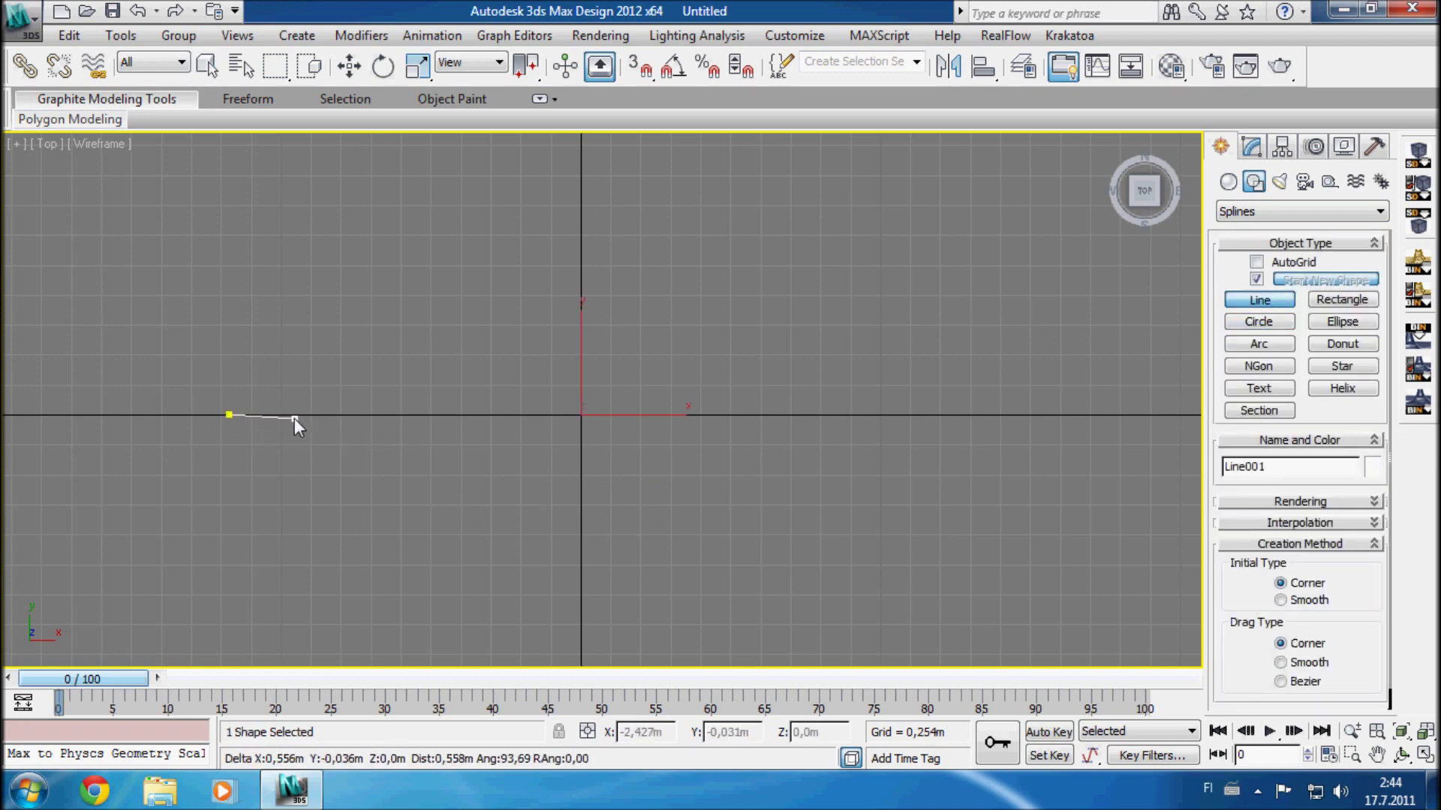
click(287, 413)
click(329, 368)
click(376, 453)
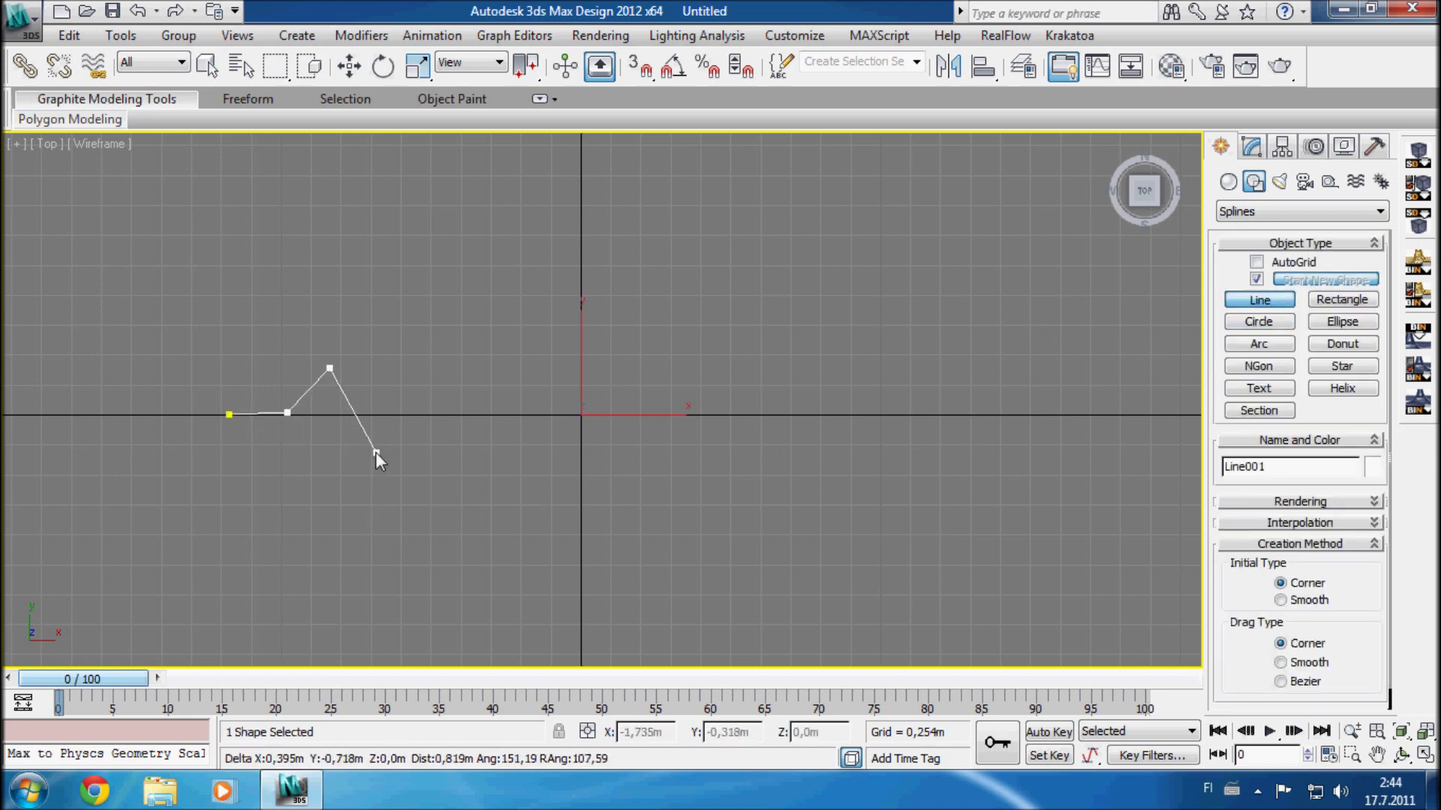
click(434, 383)
click(451, 449)
click(494, 364)
click(526, 480)
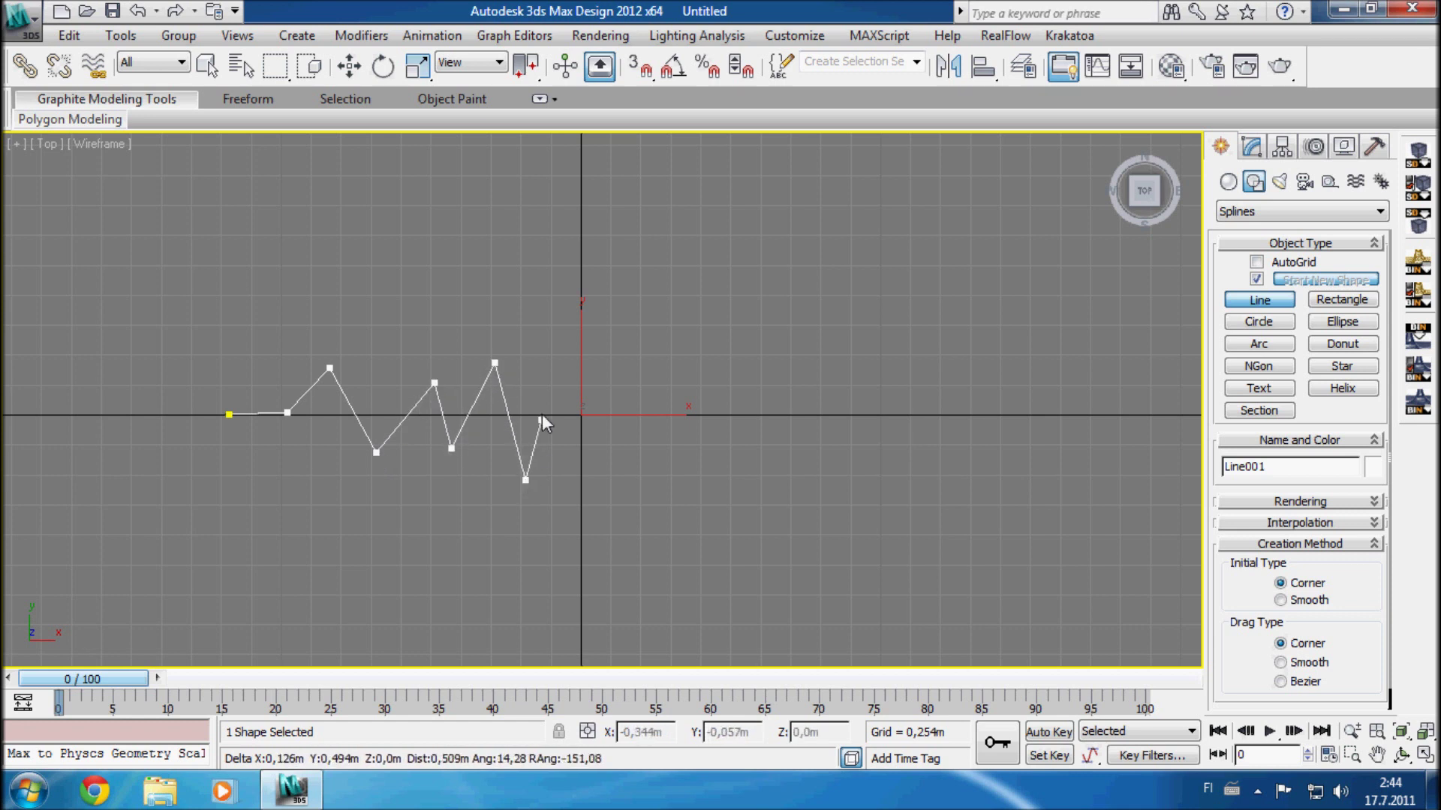
click(565, 386)
click(625, 467)
click(698, 372)
click(712, 496)
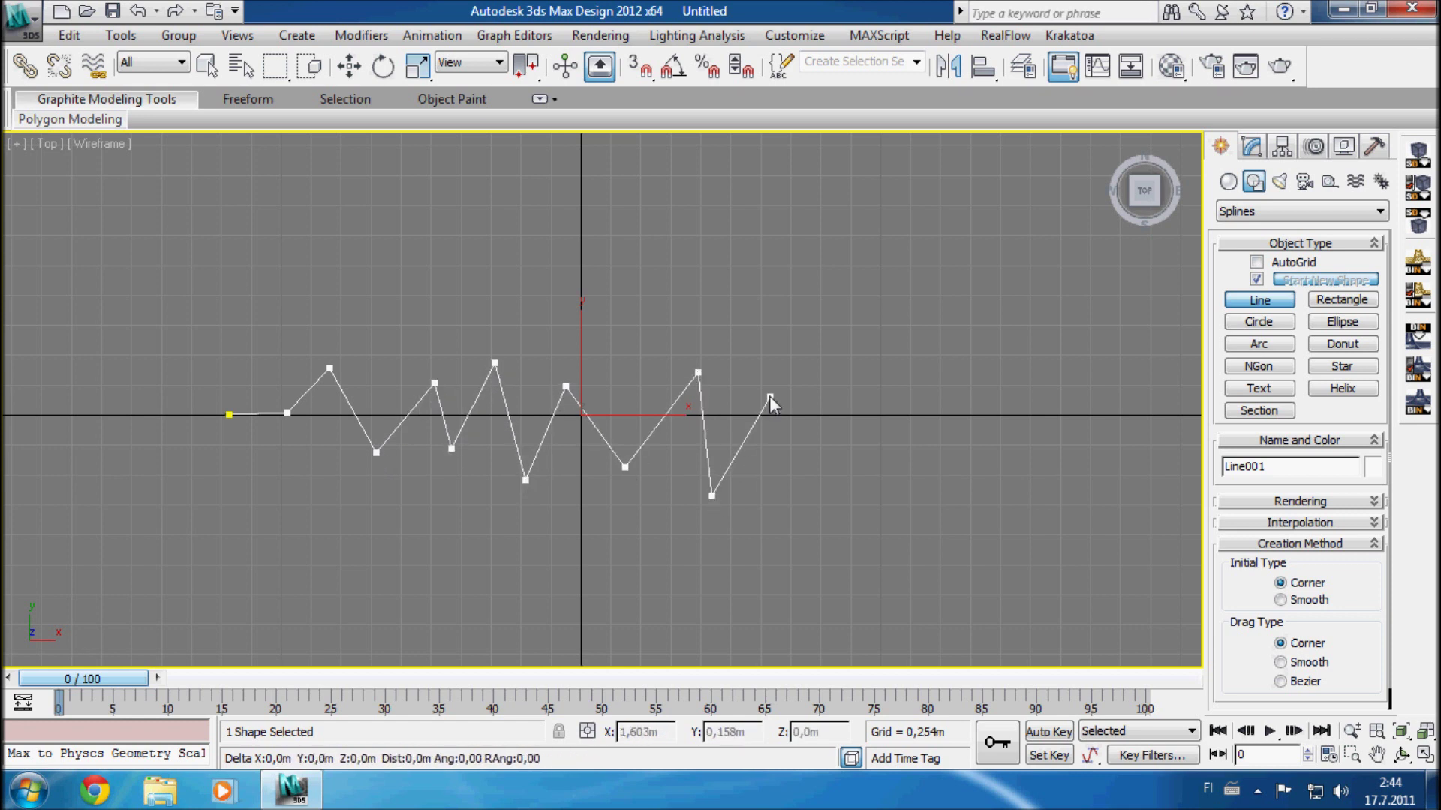
click(770, 397)
click(788, 432)
click(899, 430)
right_click(900, 427)
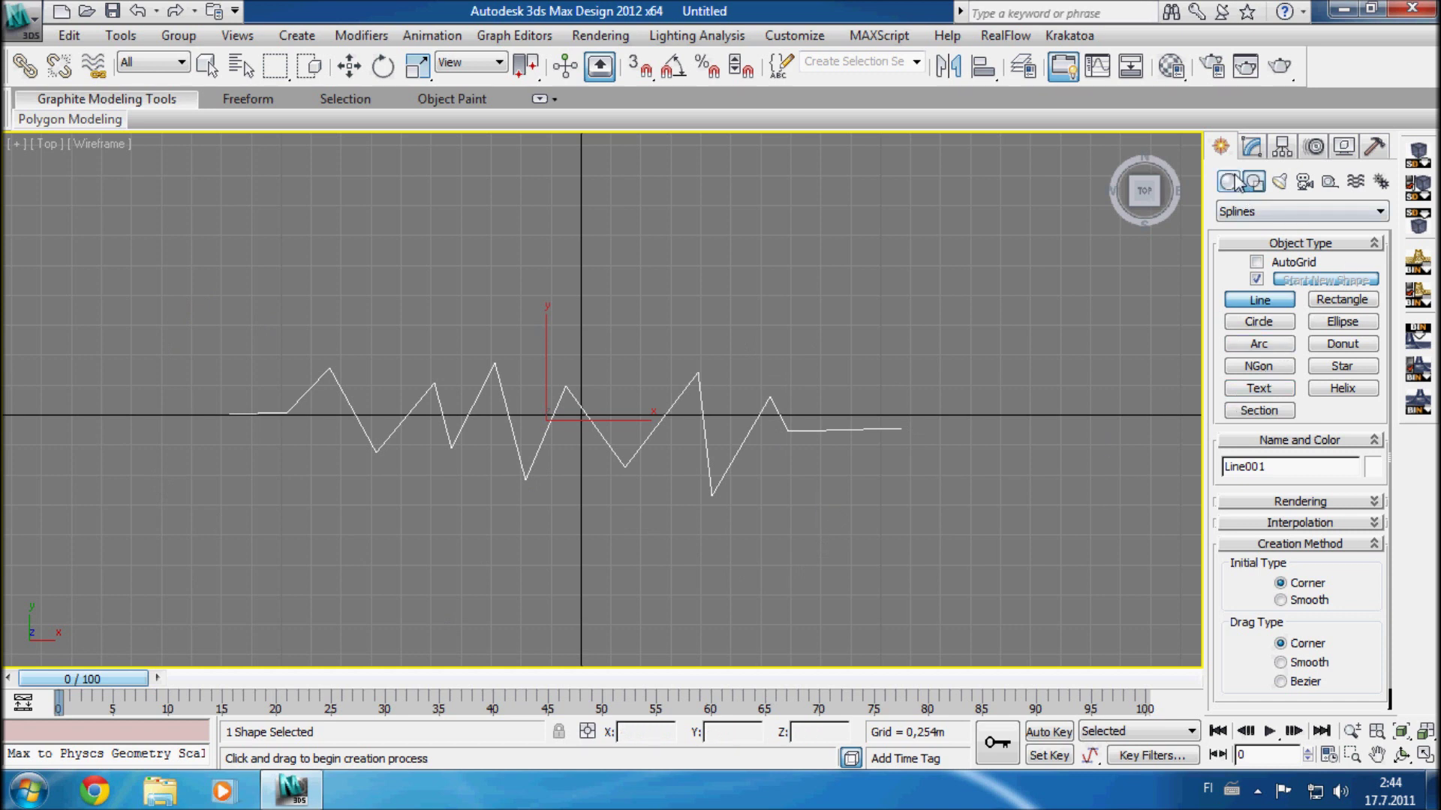
Step: Add a Sweep modifier to Line001 with the built-in Cylinder section
click(1252, 148)
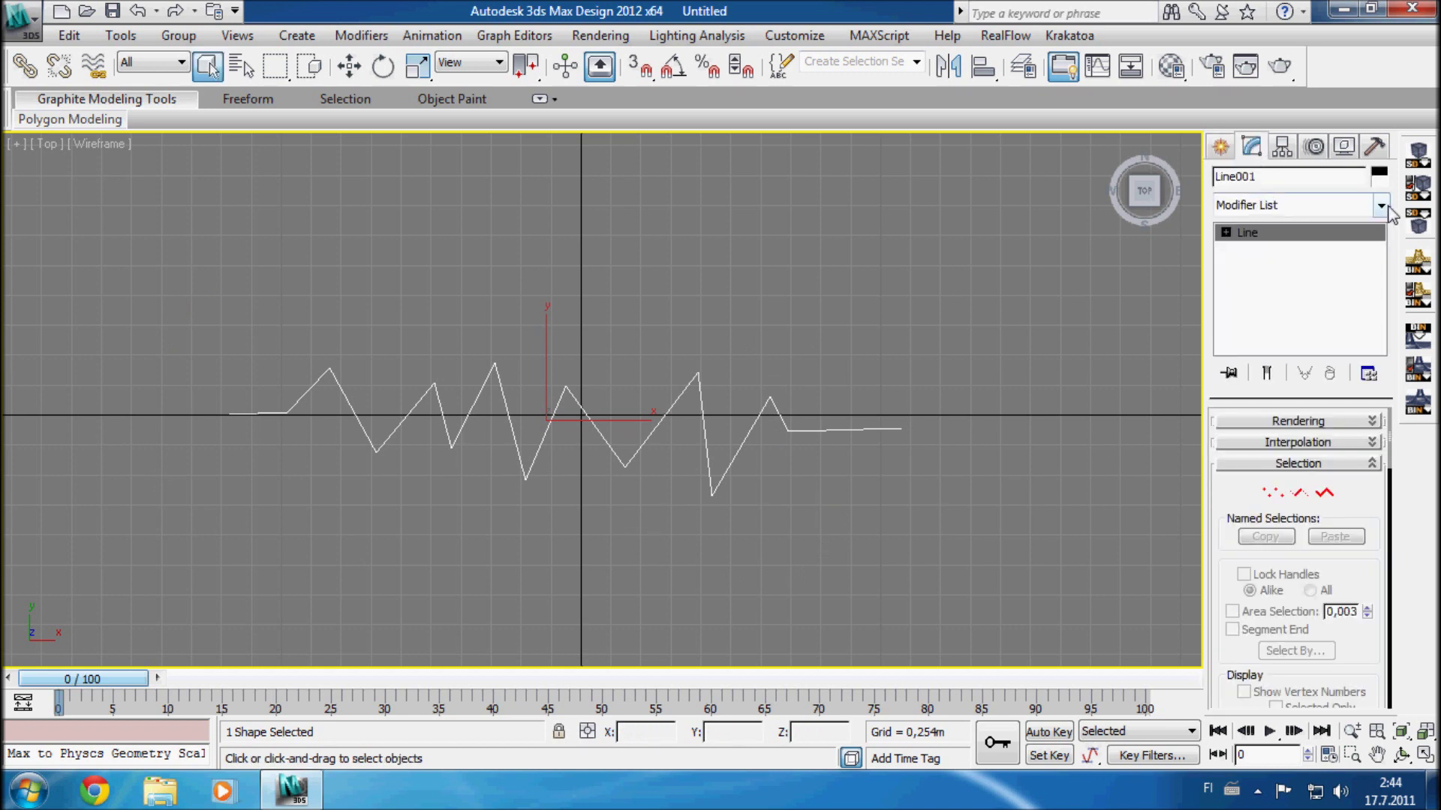
click(1381, 205)
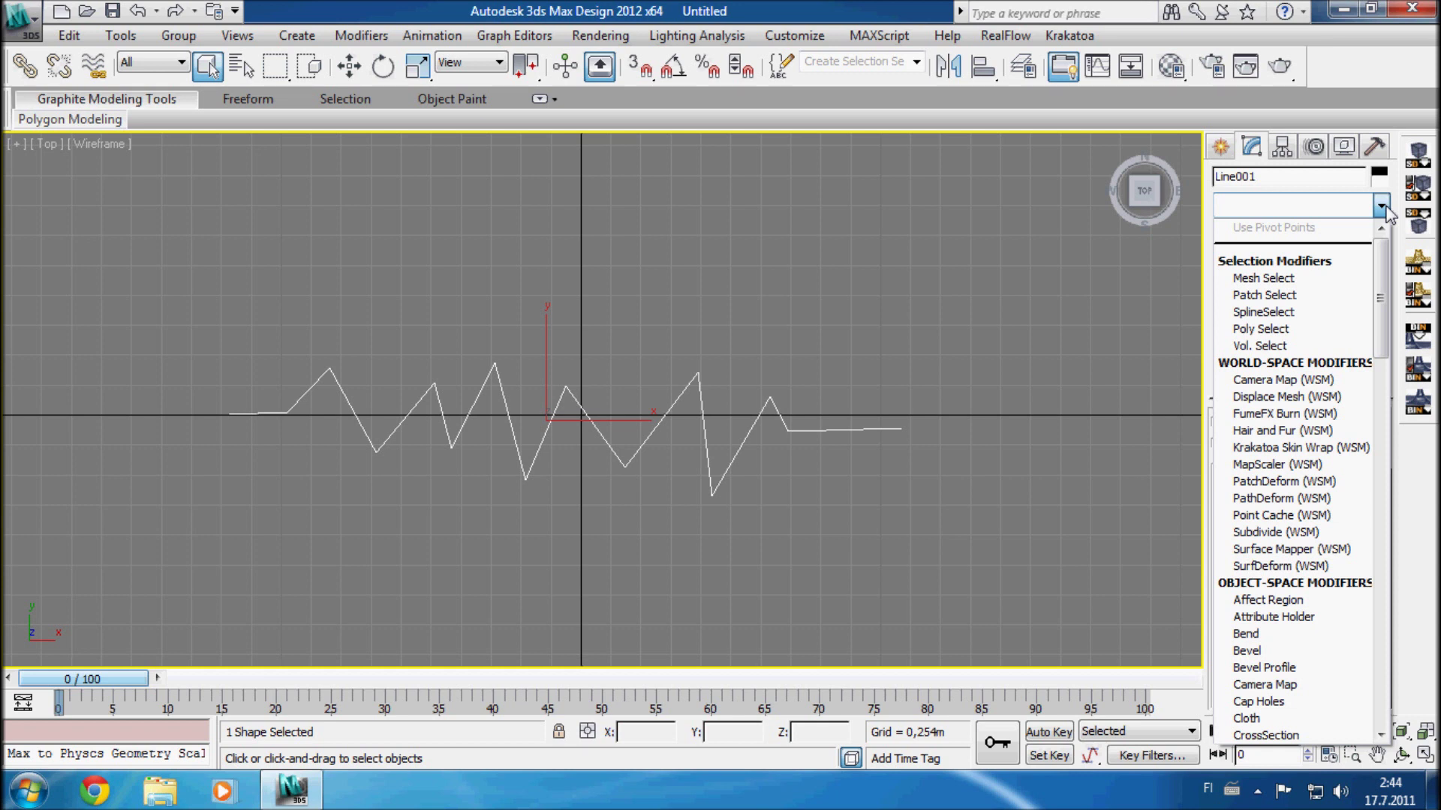
scroll(1387, 214, down, 2)
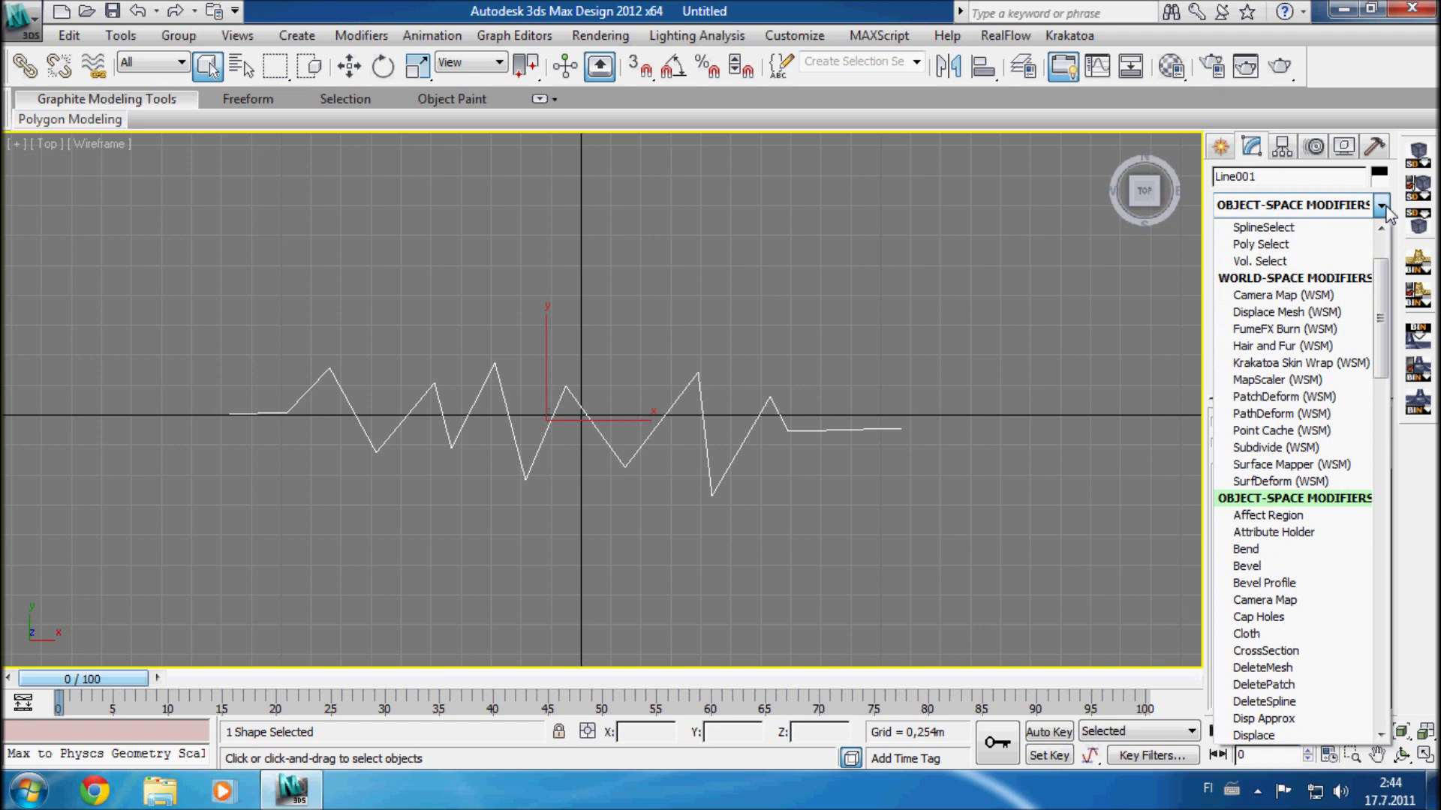
scroll(1384, 206, down, 15)
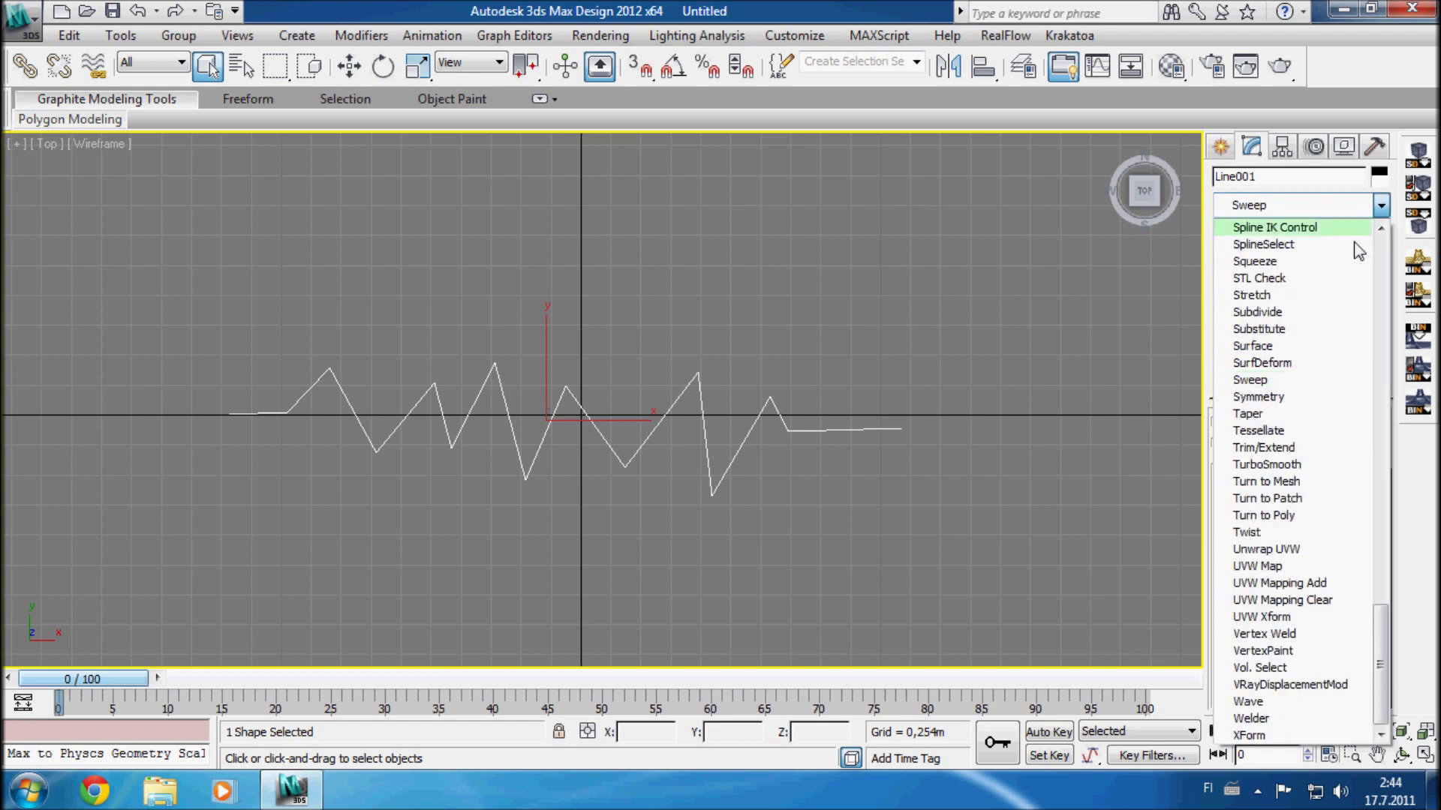
click(1283, 380)
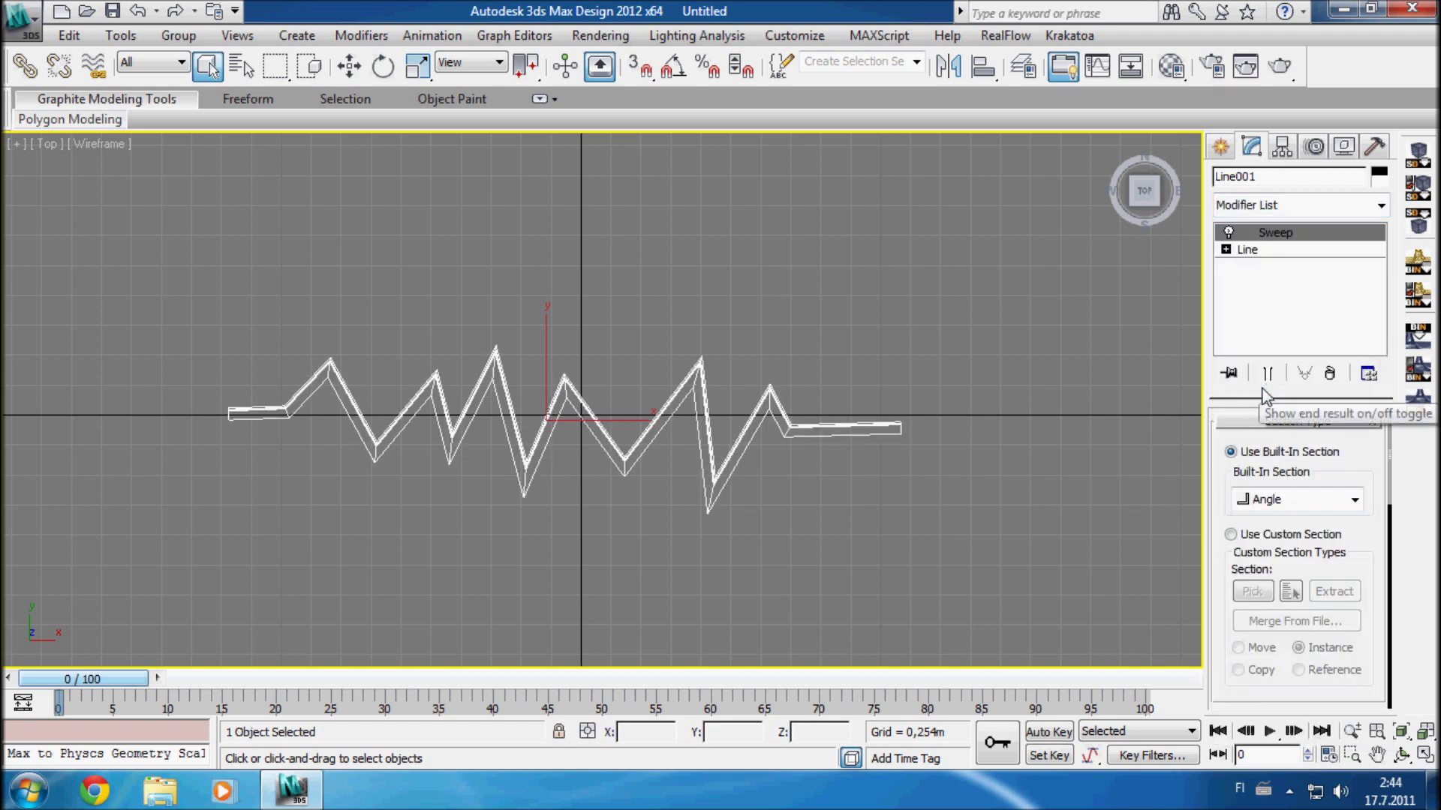
click(1354, 499)
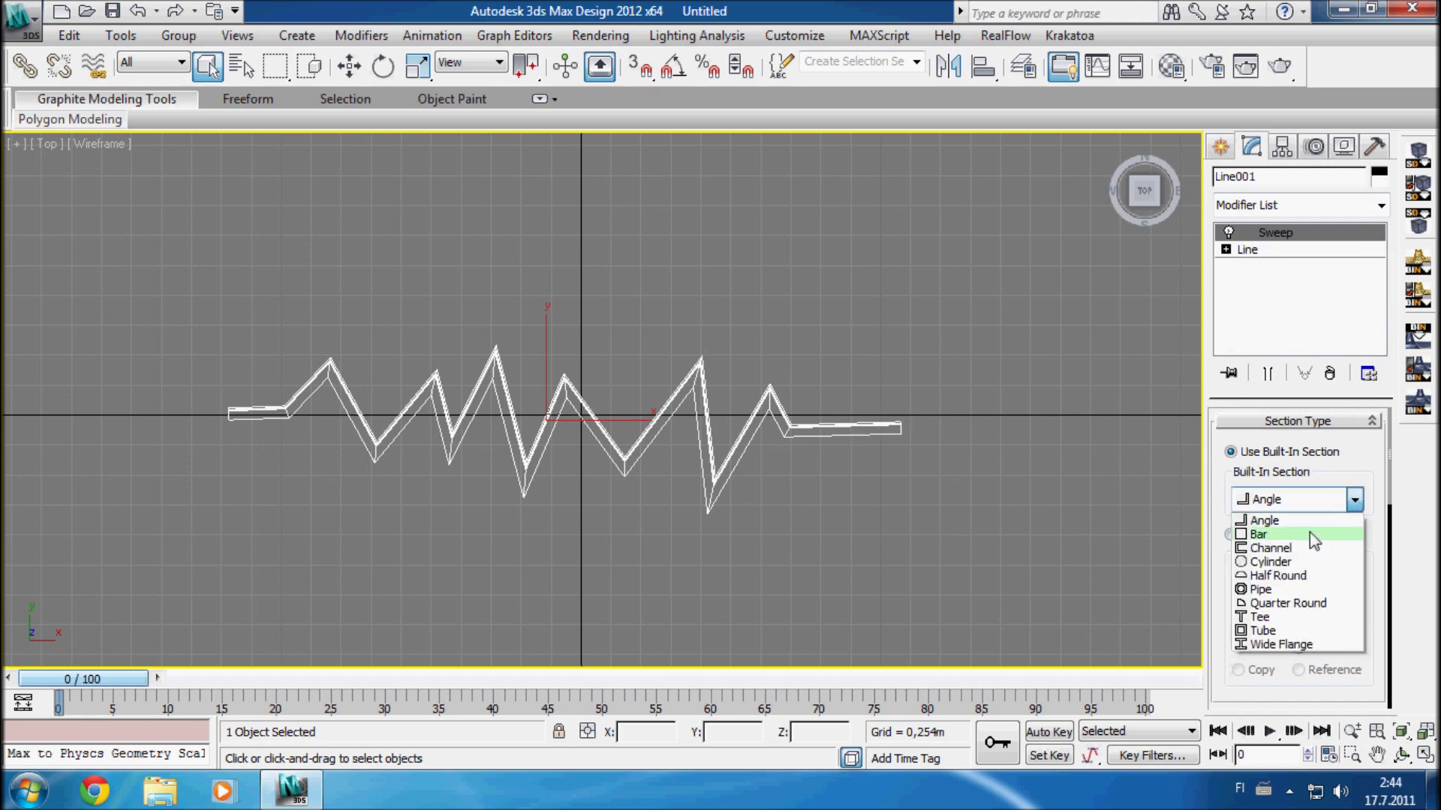
click(1289, 562)
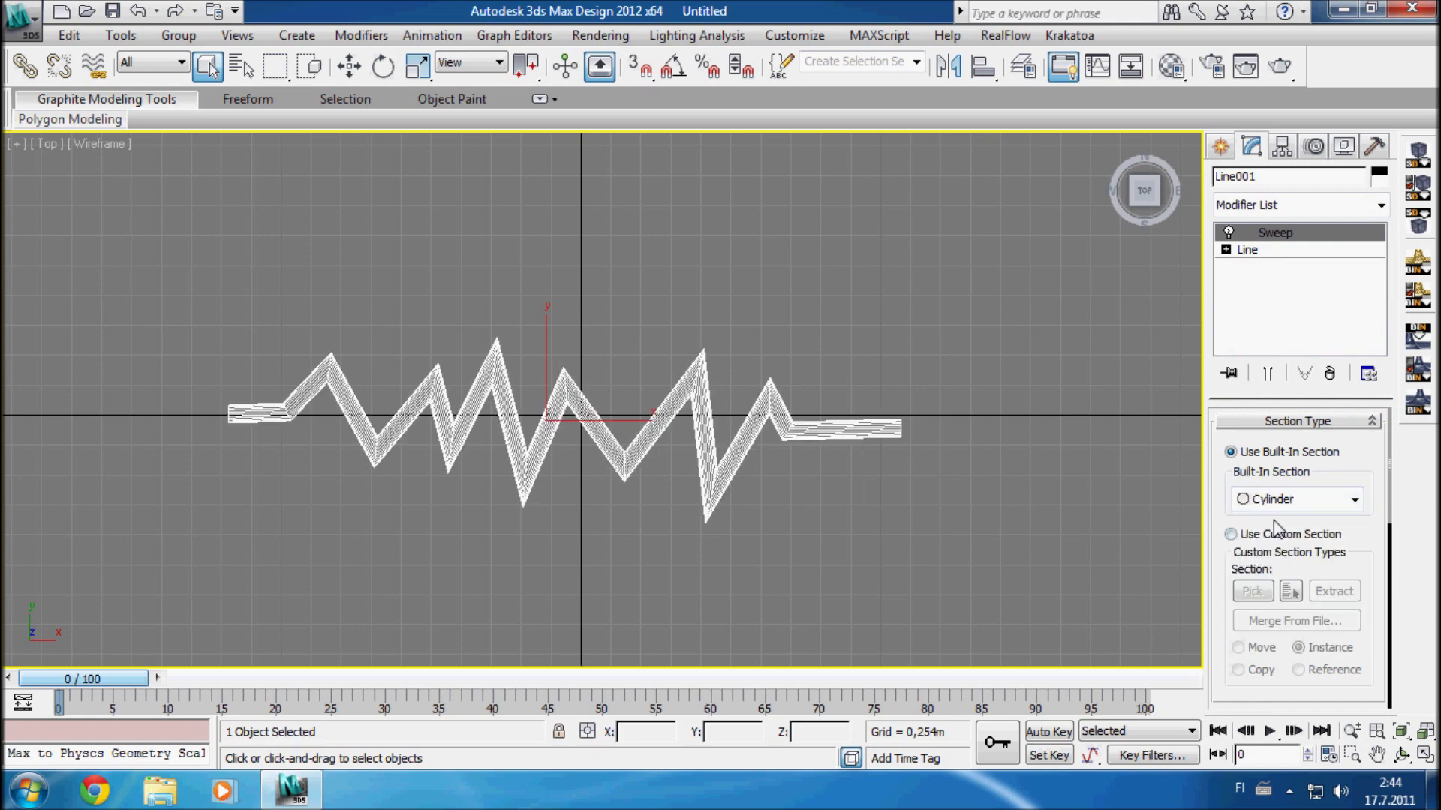
Step: Return to four viewports and reduce the sweep radius to 0,008m
click(1425, 754)
middle_drag(996, 570, 1091, 503)
scroll(1012, 527, down, 3)
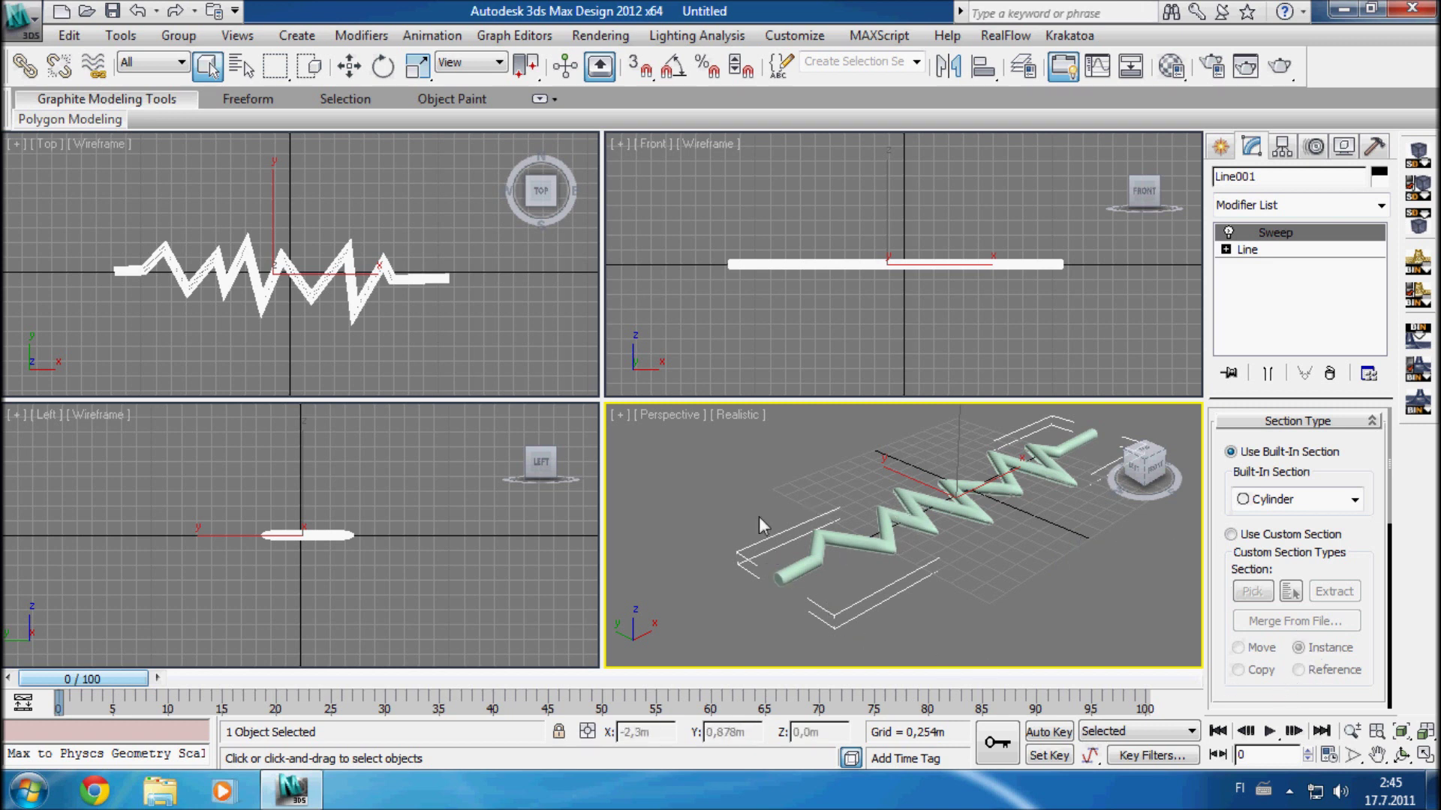
scroll(1276, 525, down, 5)
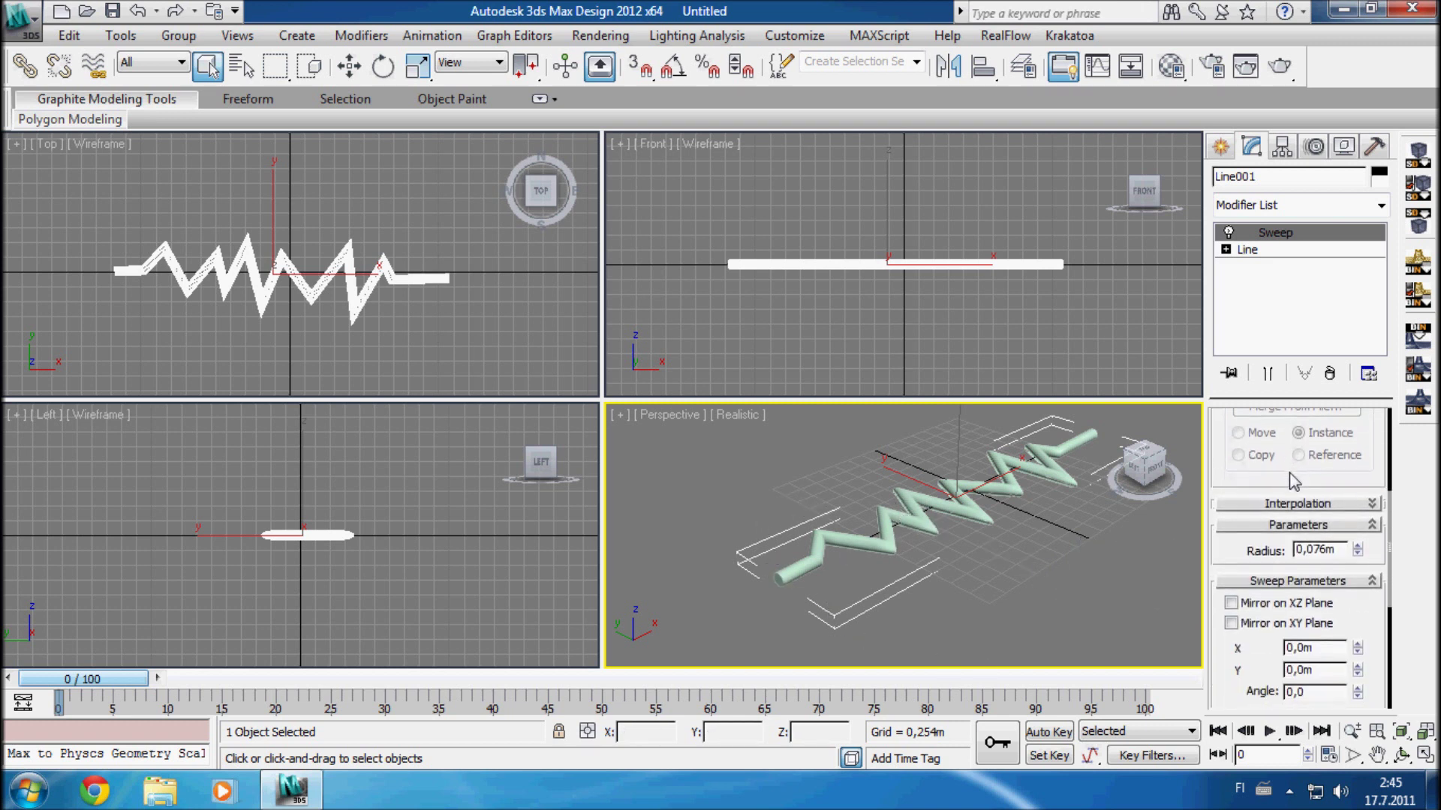
drag(1358, 557, 1379, 655)
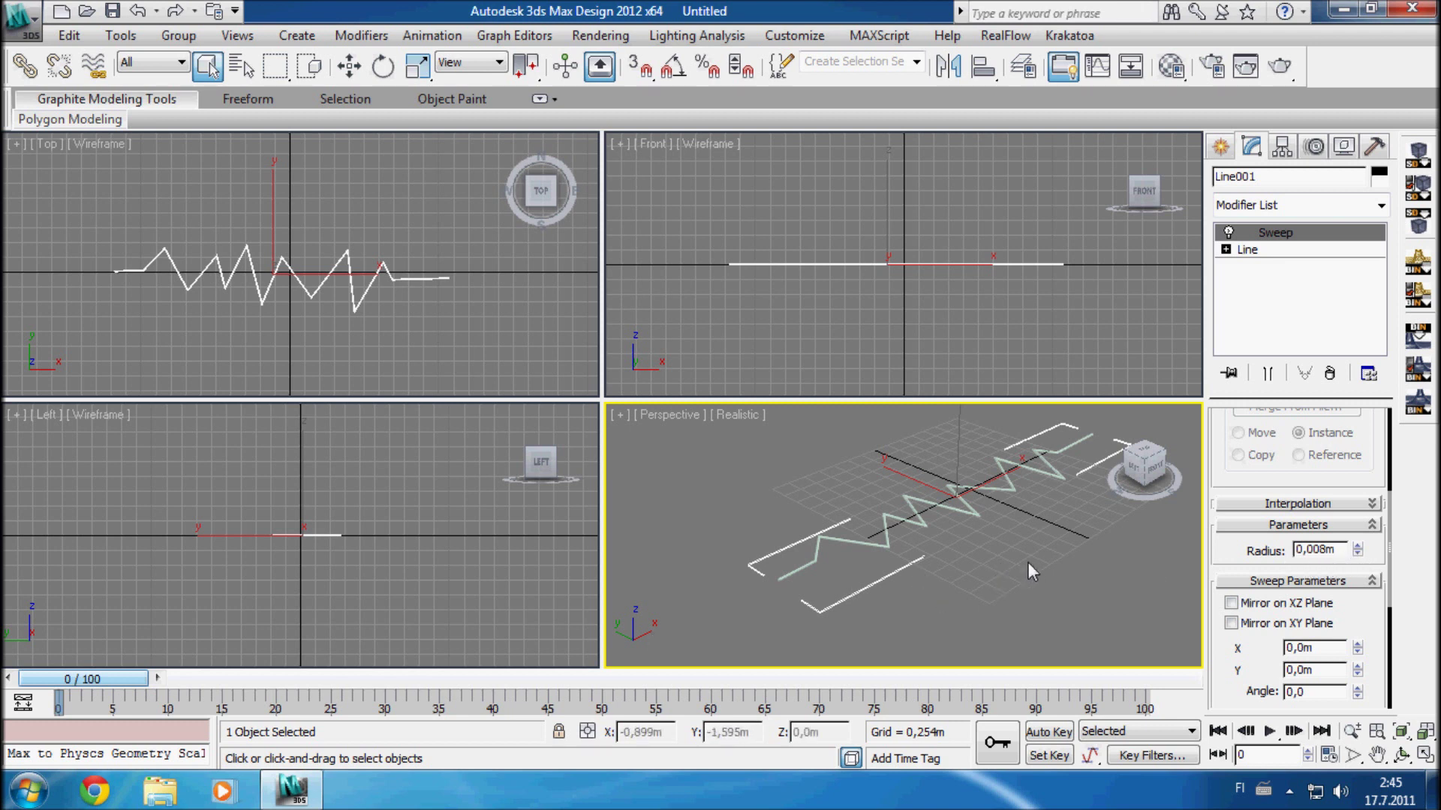
middle_drag(1028, 561, 898, 603)
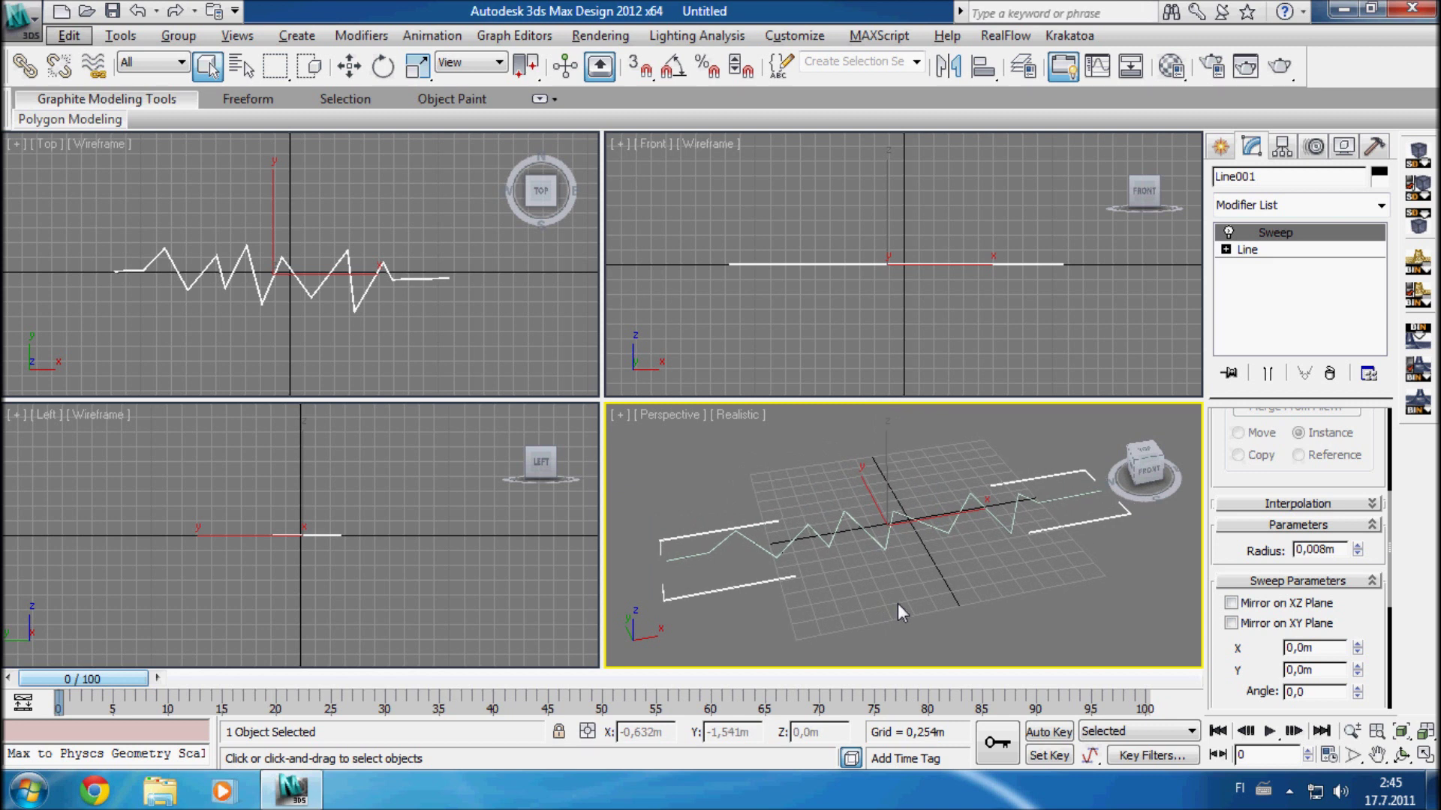
click(1221, 146)
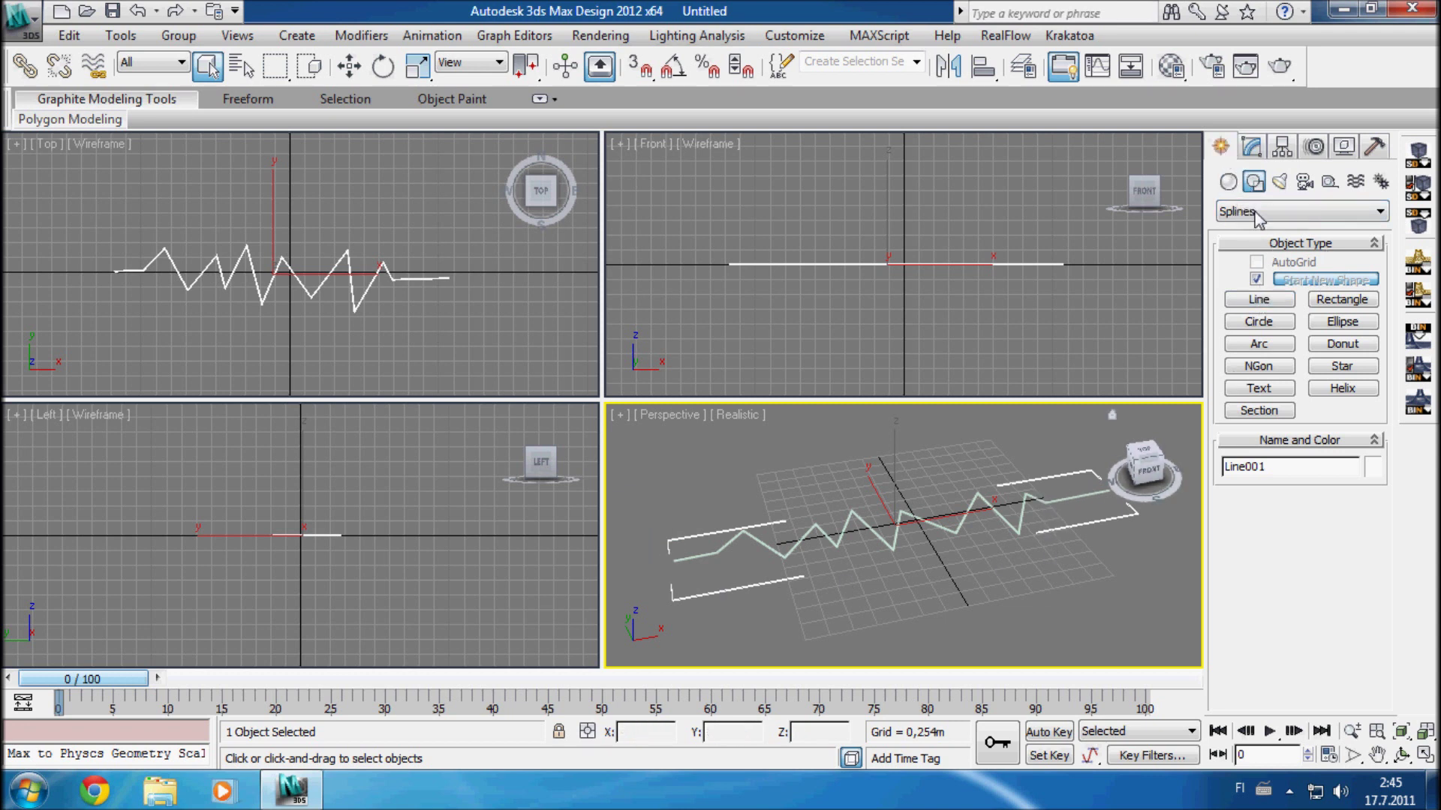
Step: Create two spheres at the line's ends, the first with a 0,738m radius
click(1228, 181)
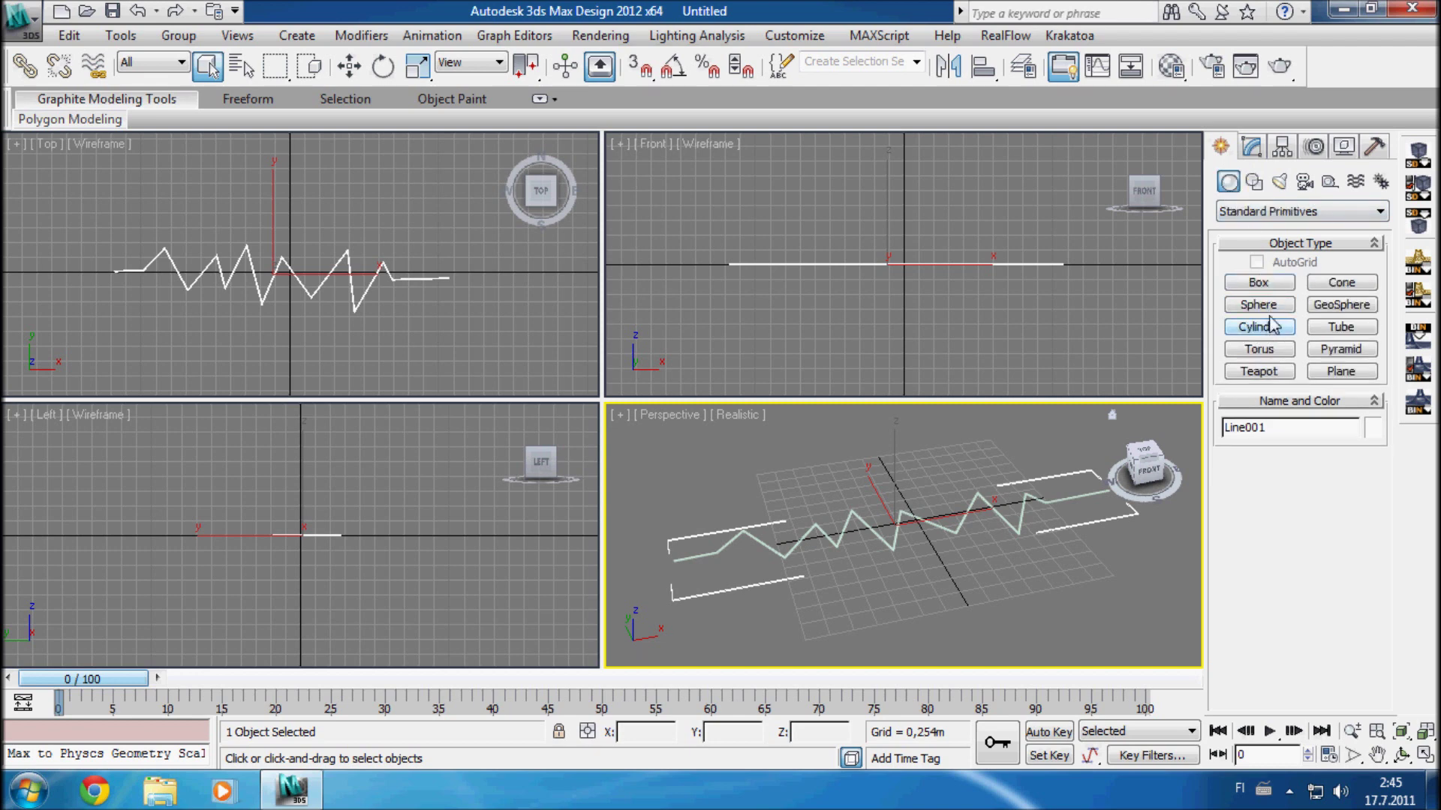
click(1258, 305)
drag(627, 567, 683, 579)
middle_drag(932, 570, 831, 588)
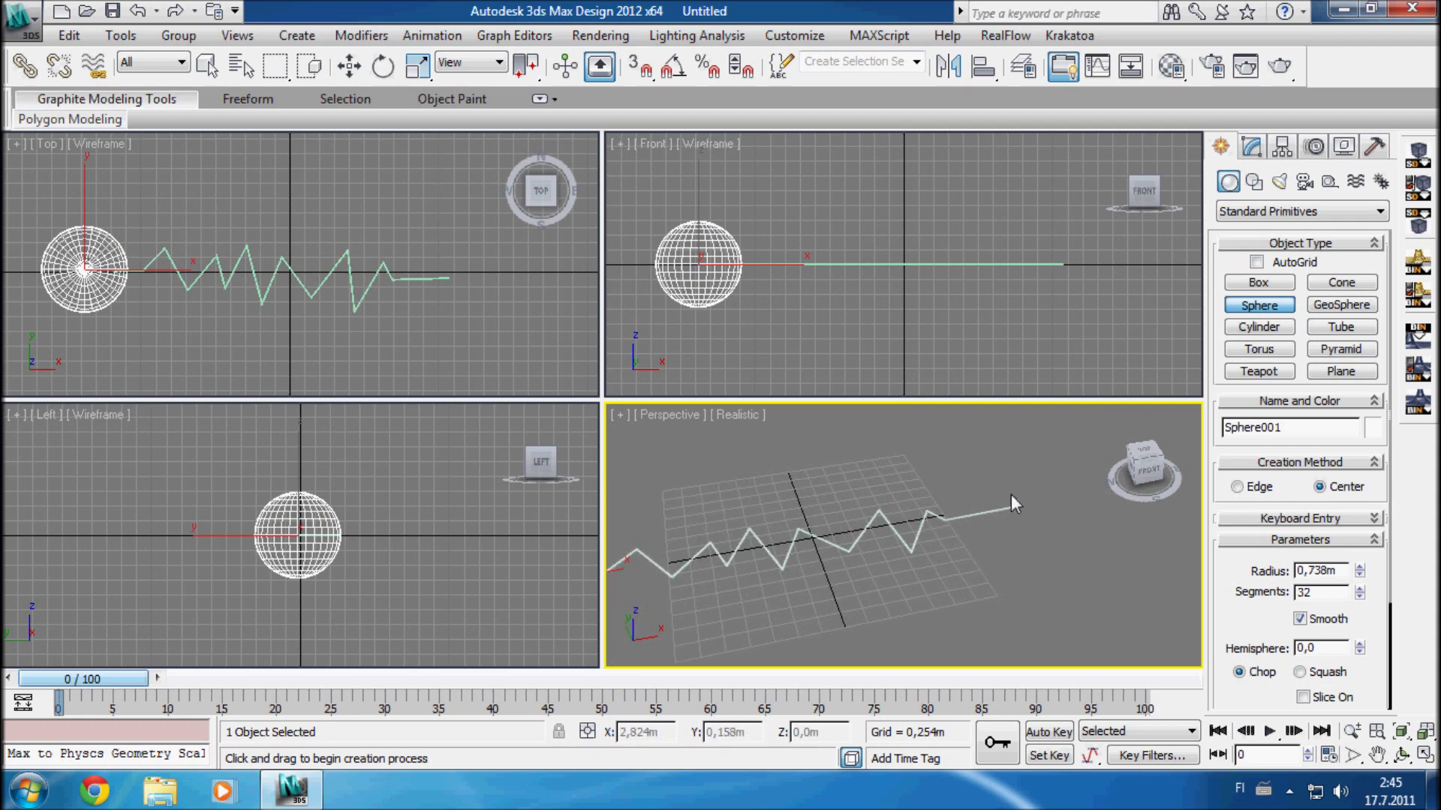
mouse_move(1011, 491)
mouse_down()
mouse_move(1025, 533)
mouse_move(1002, 508)
mouse_up()
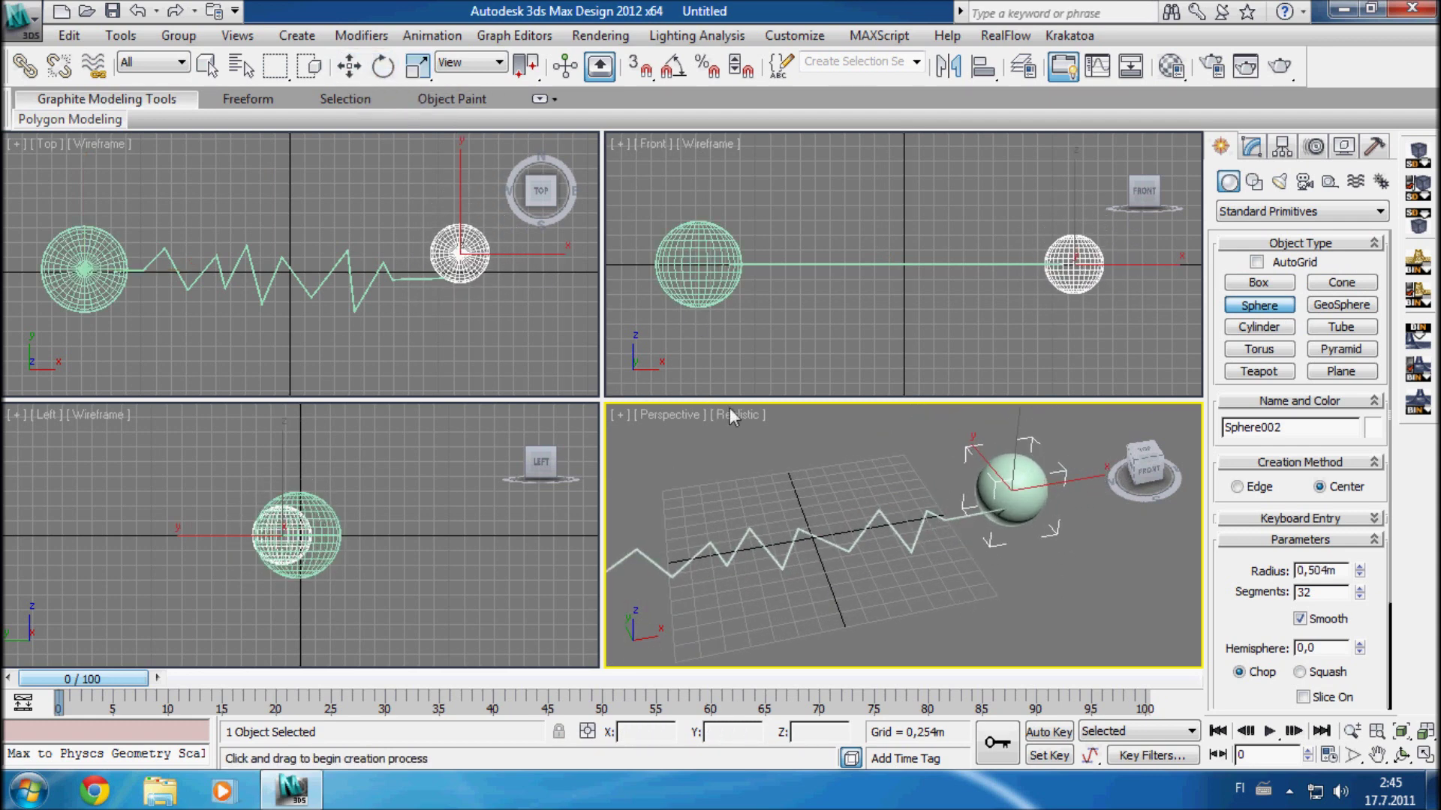
Step: Scale the left sphere down to about 84 percent
middle_drag(708, 417, 863, 391)
scroll(790, 525, down, 2)
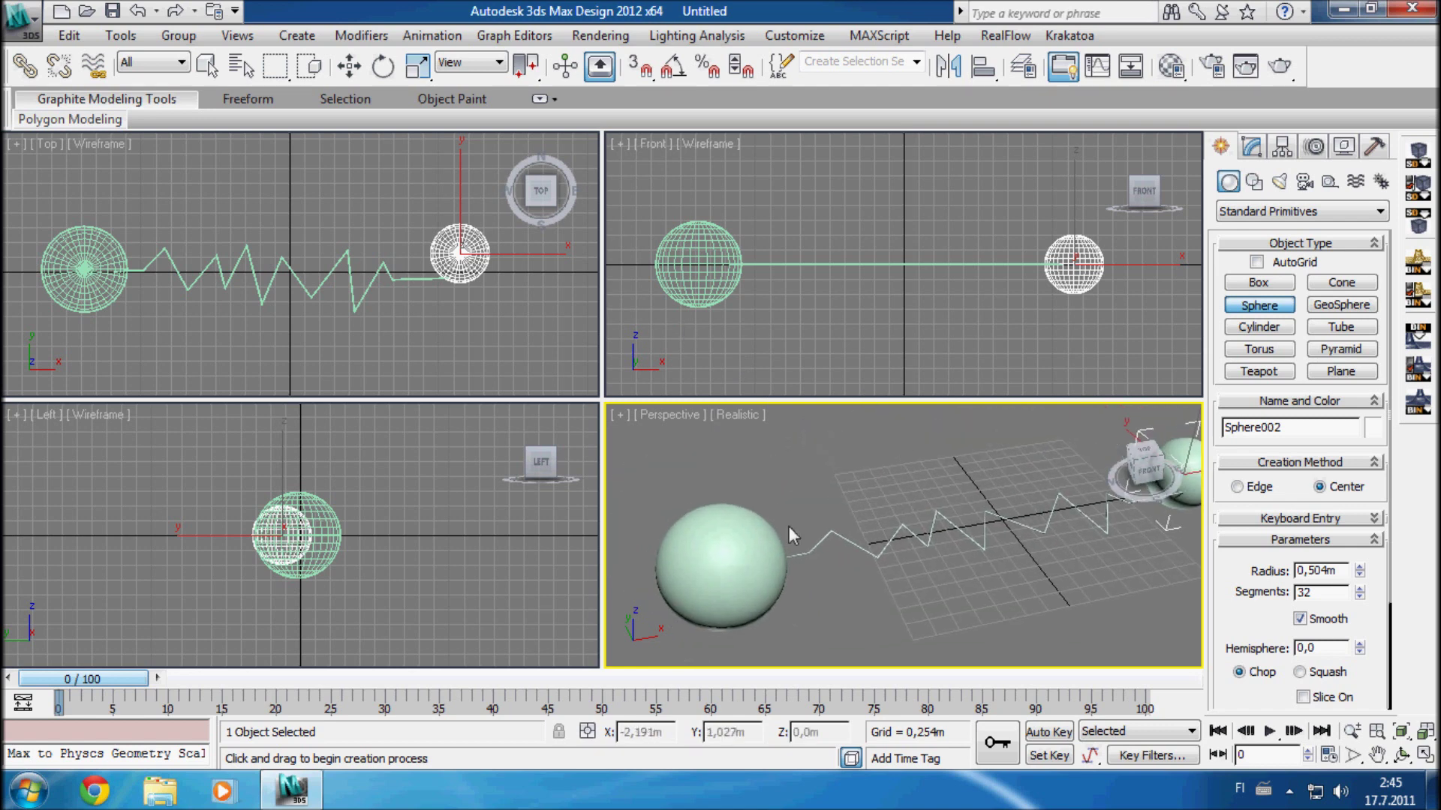
click(349, 66)
click(713, 584)
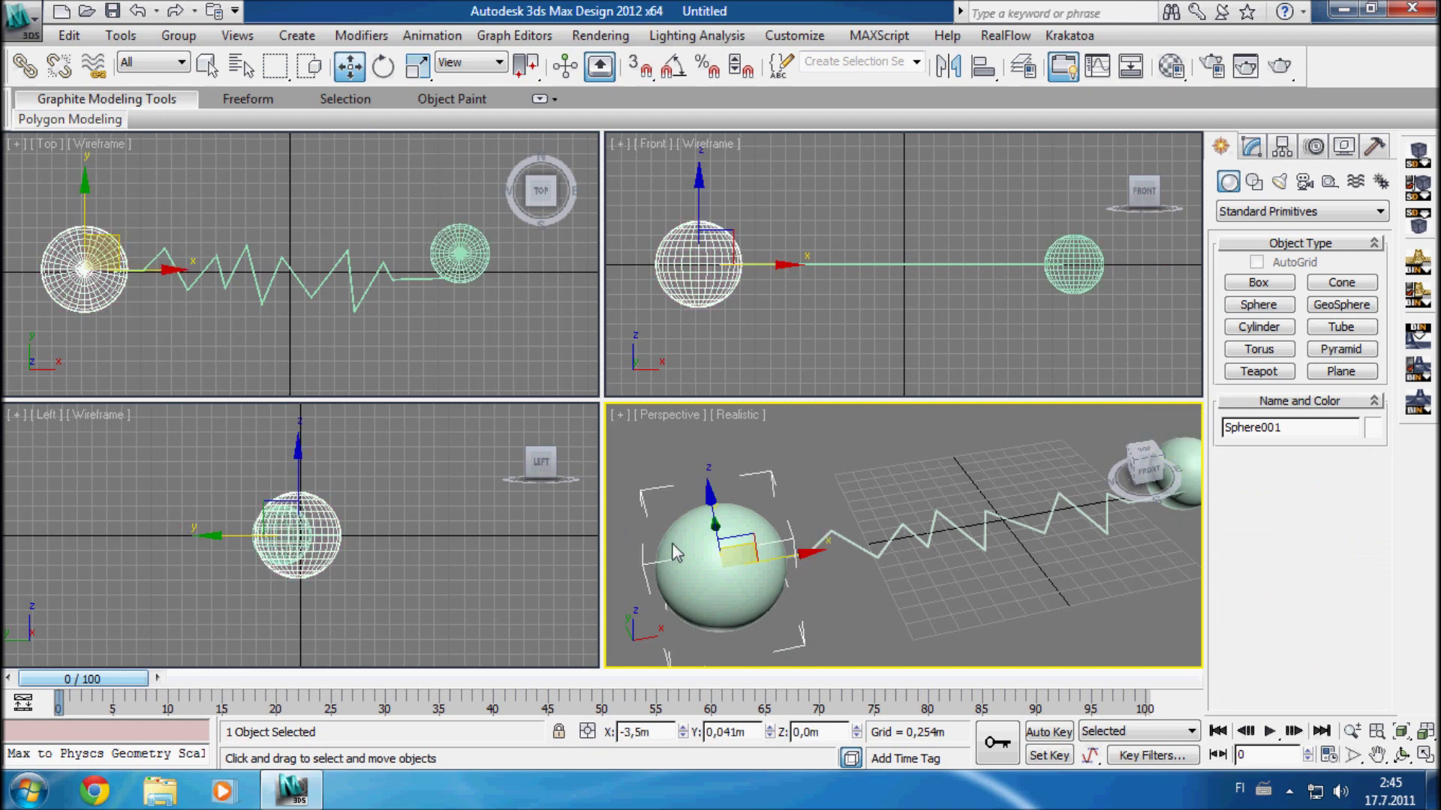
key(r)
drag(683, 575, 610, 605)
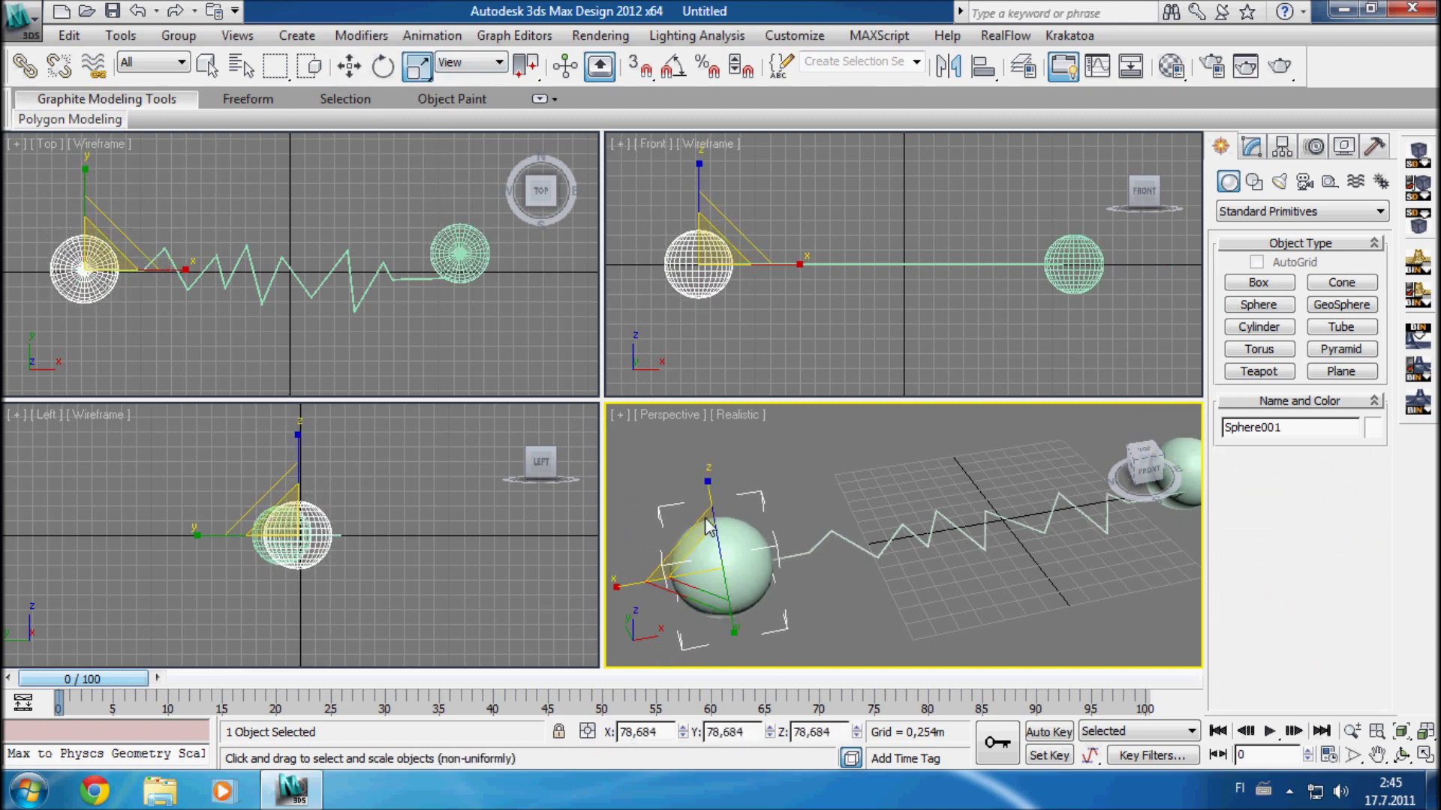
Step: Move the left sphere along X and the right sphere onto the line's end, checking in Perspective
click(349, 67)
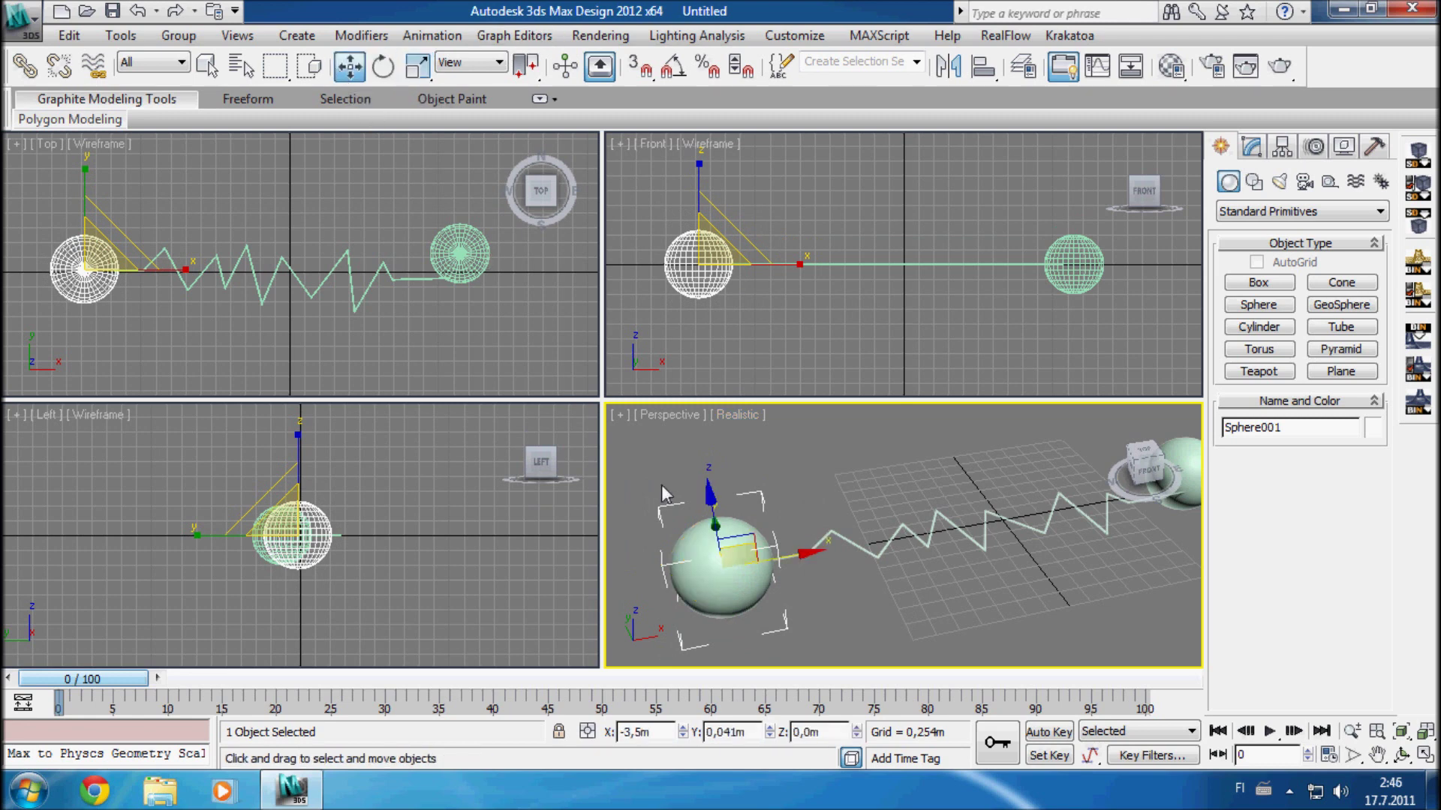
drag(791, 555, 944, 526)
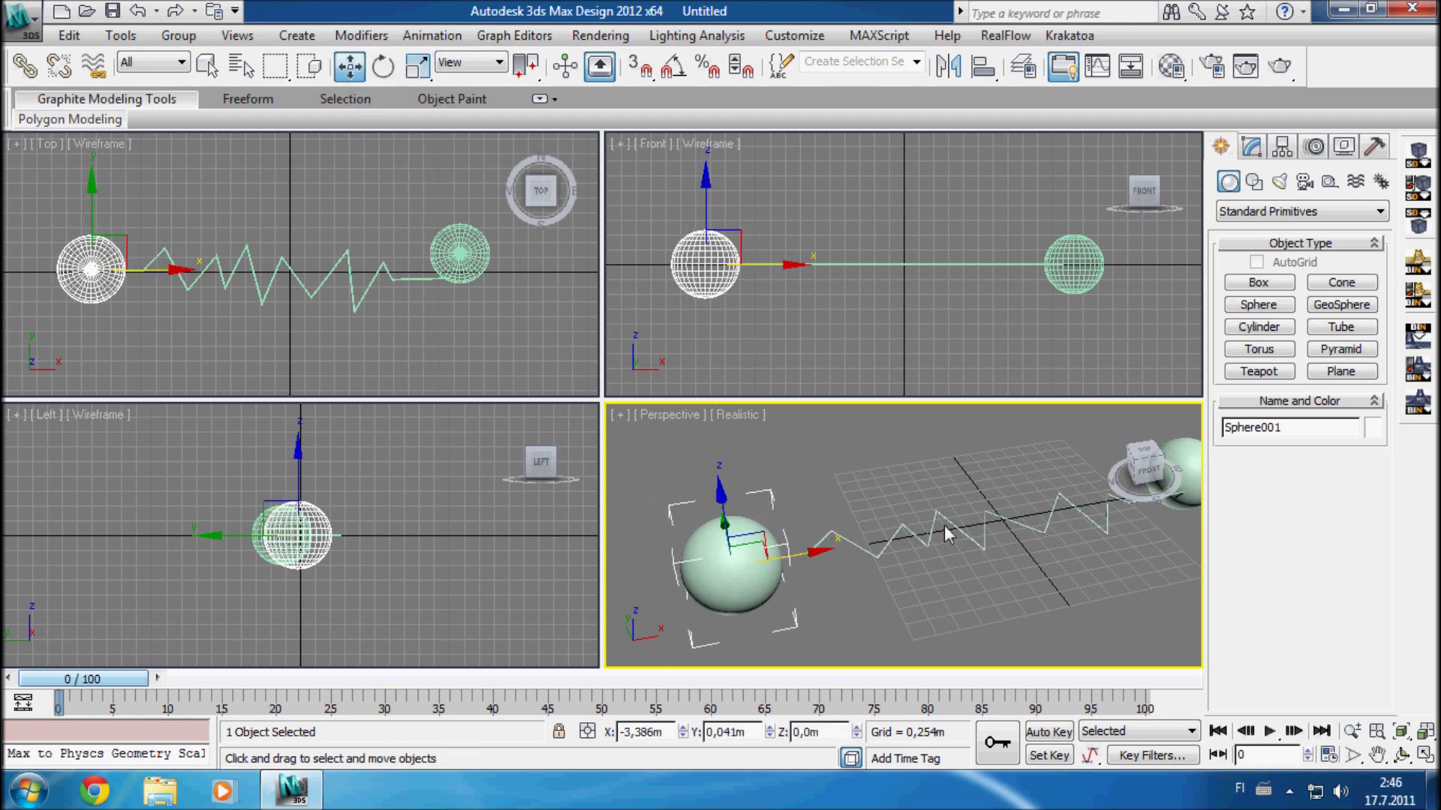
middle_drag(944, 526, 887, 584)
click(1090, 525)
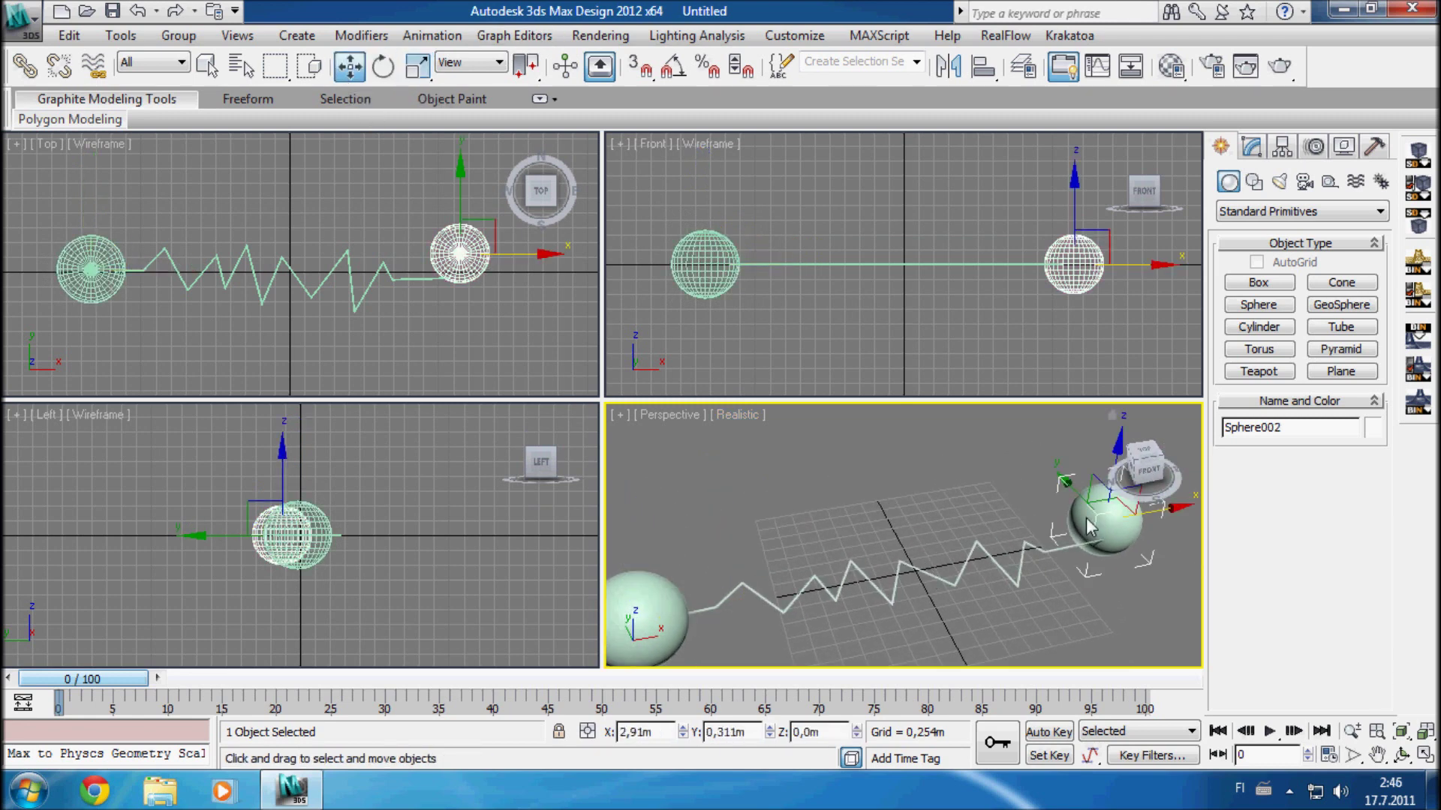
drag(1095, 519, 1101, 527)
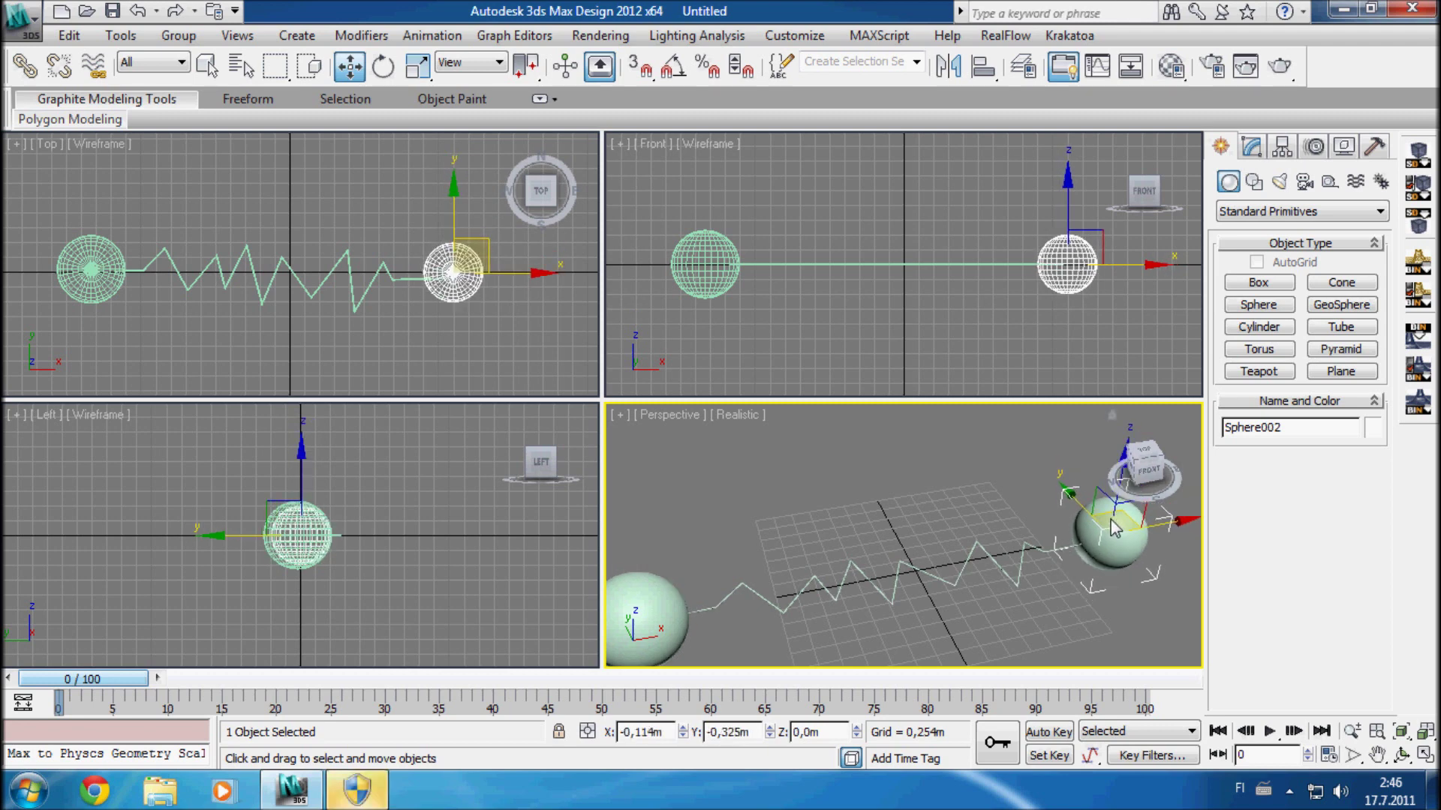
alt+middle_drag(929, 592, 887, 661)
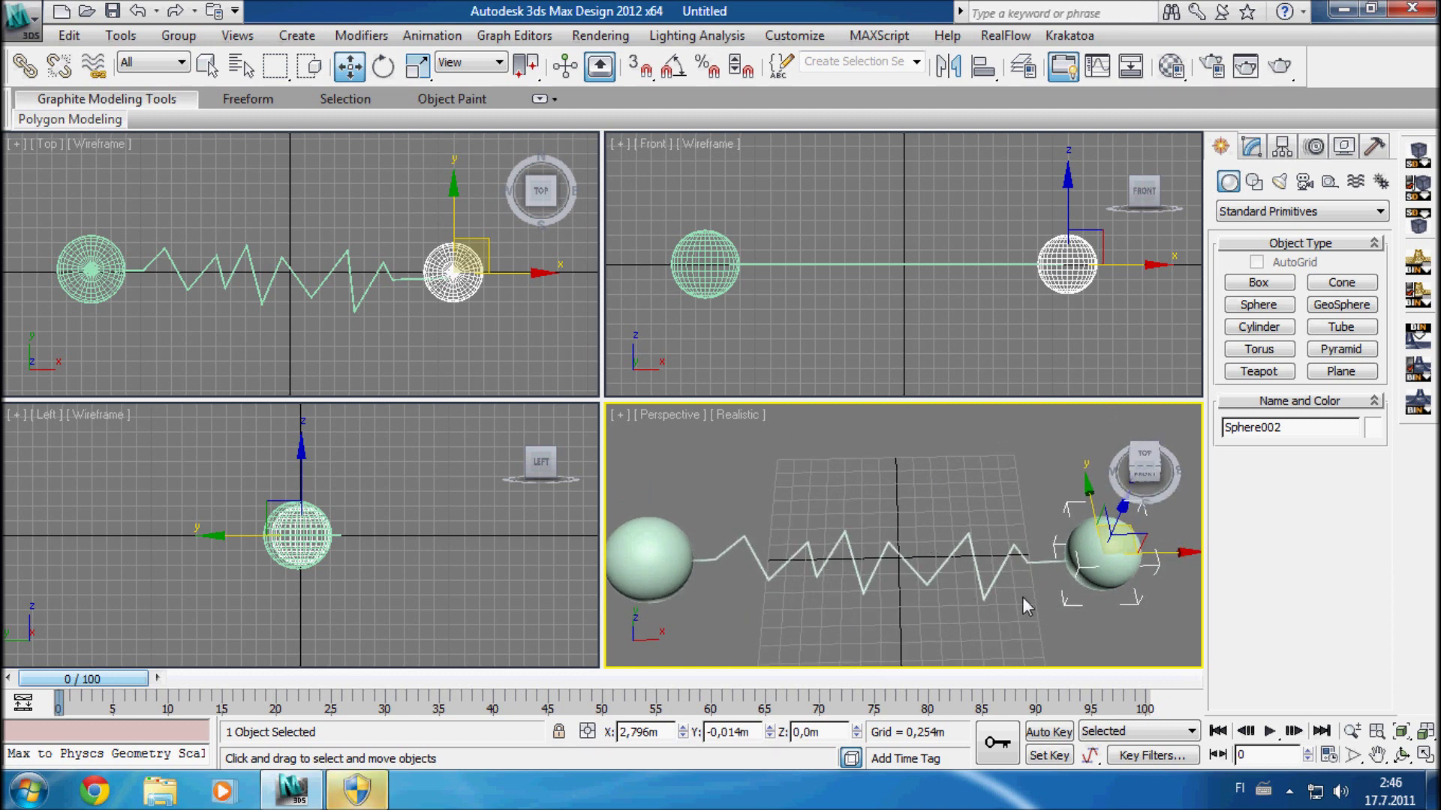
alt+middle_drag(1001, 588, 993, 560)
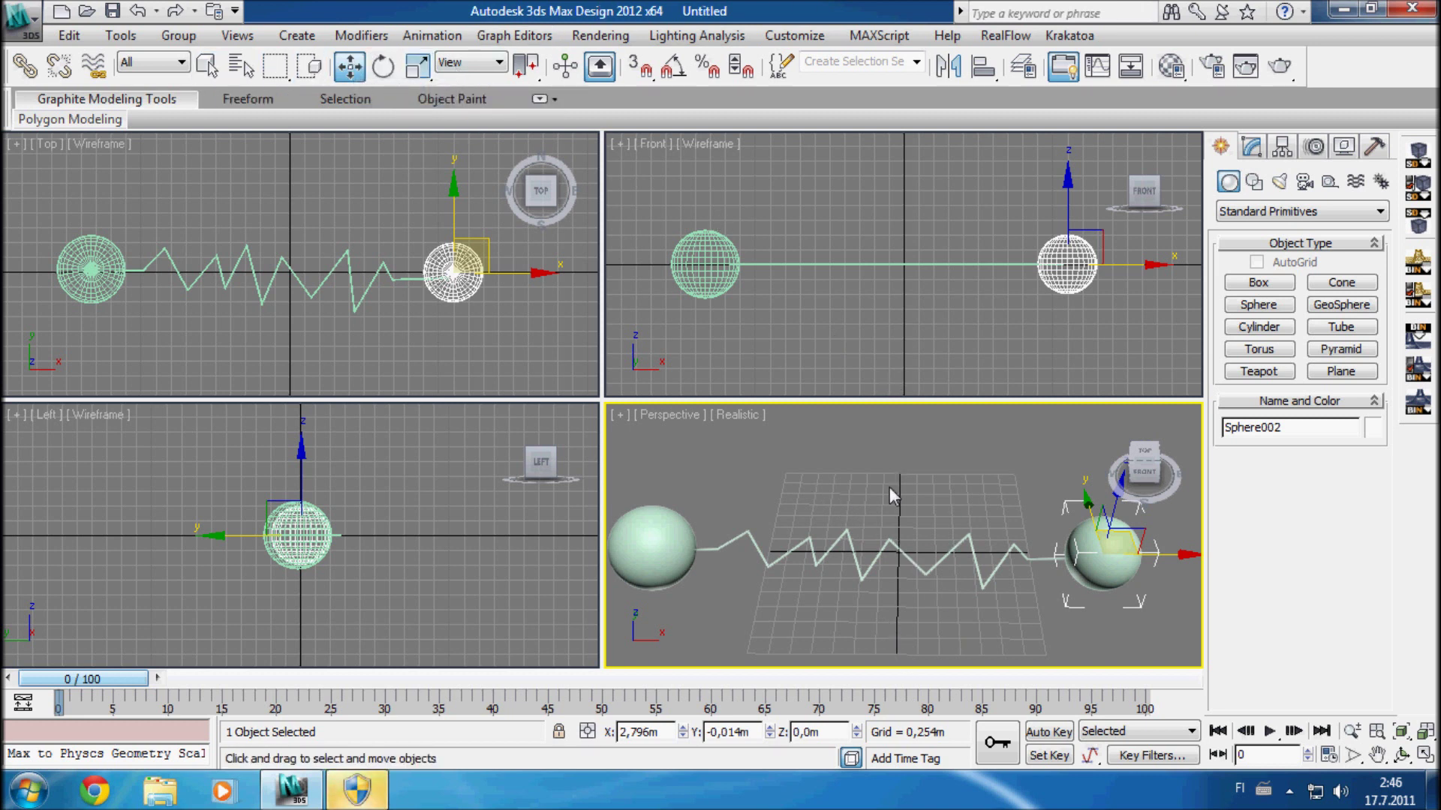
Step: Add a Noise modifier above Sweep on Line001 with Fractal turned on
click(895, 546)
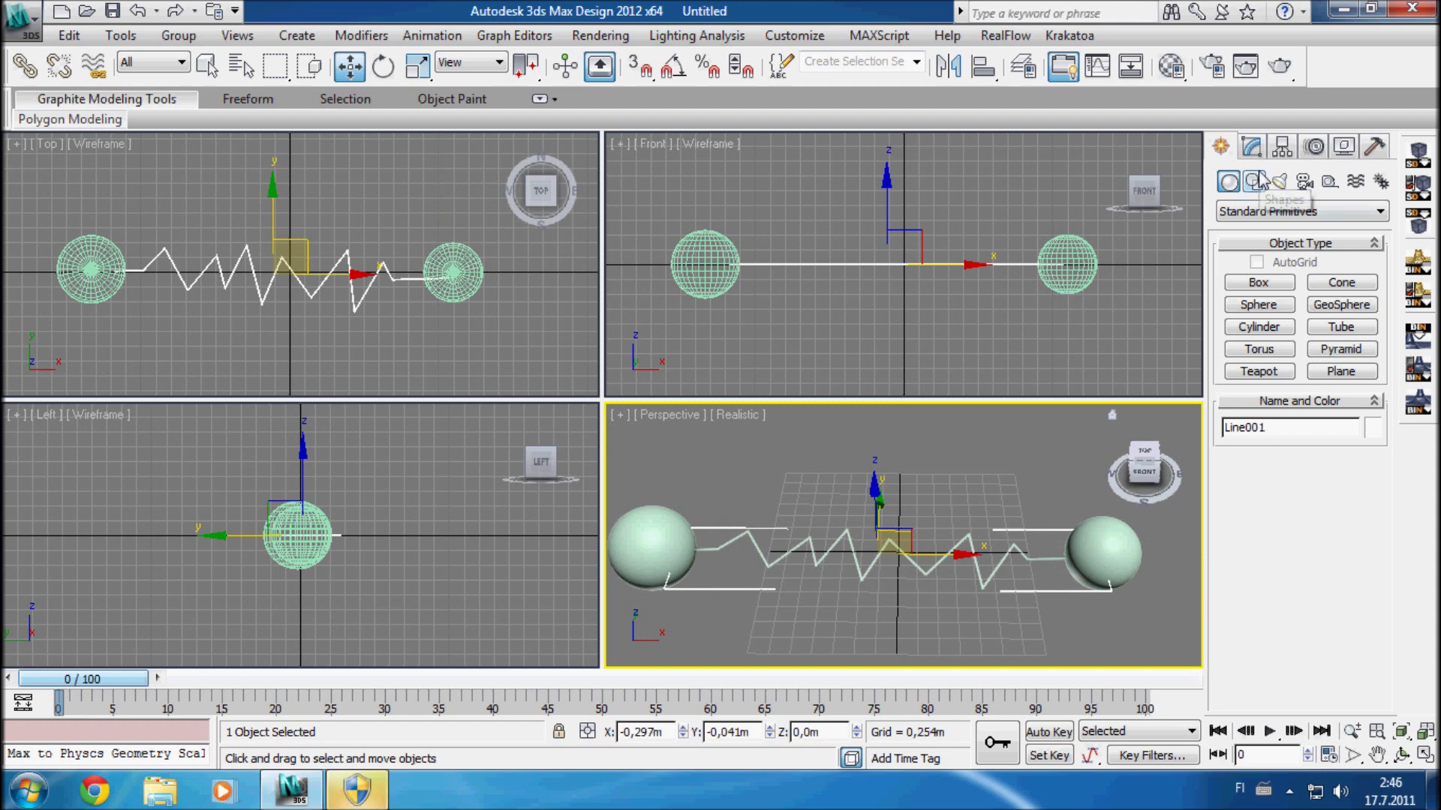
click(1251, 147)
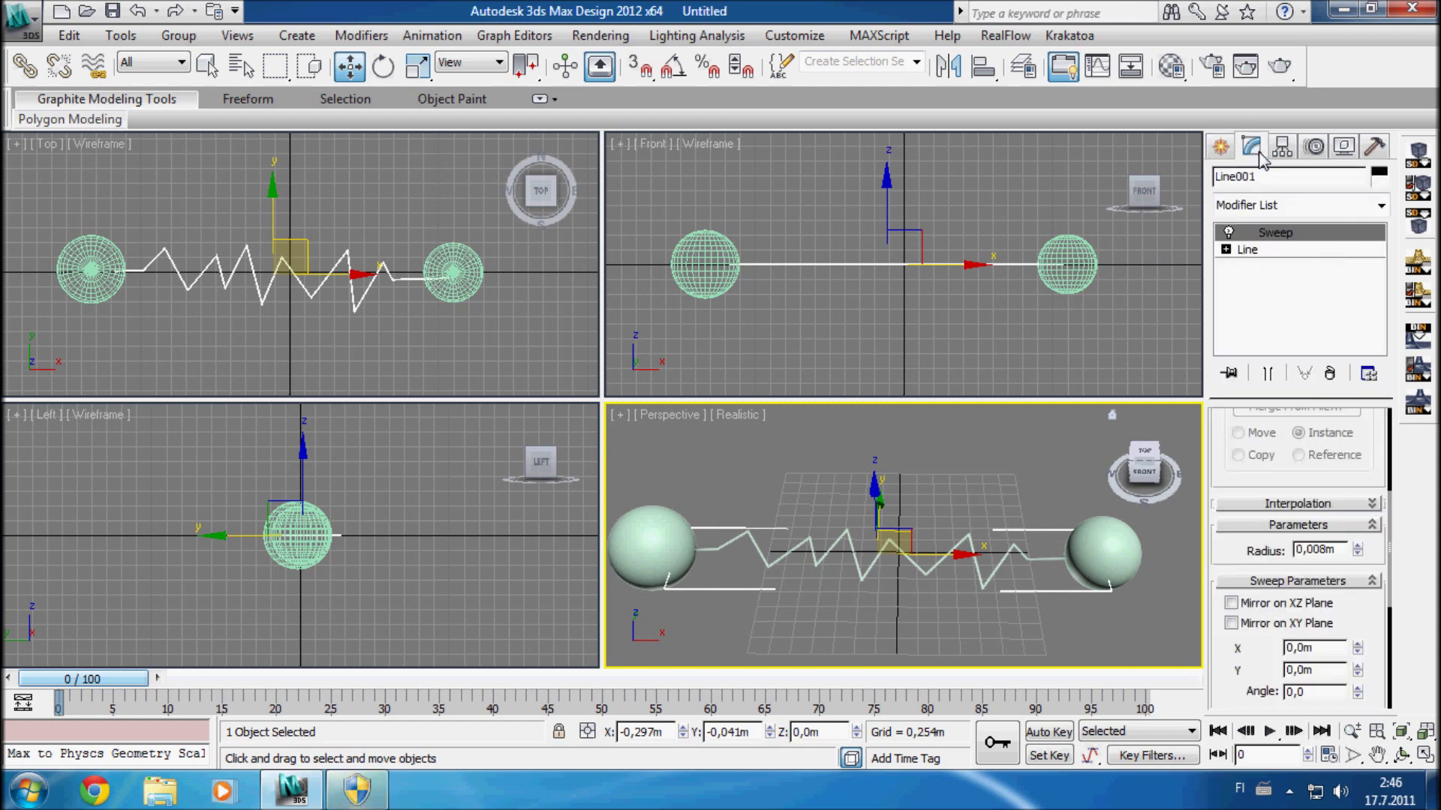
click(1381, 206)
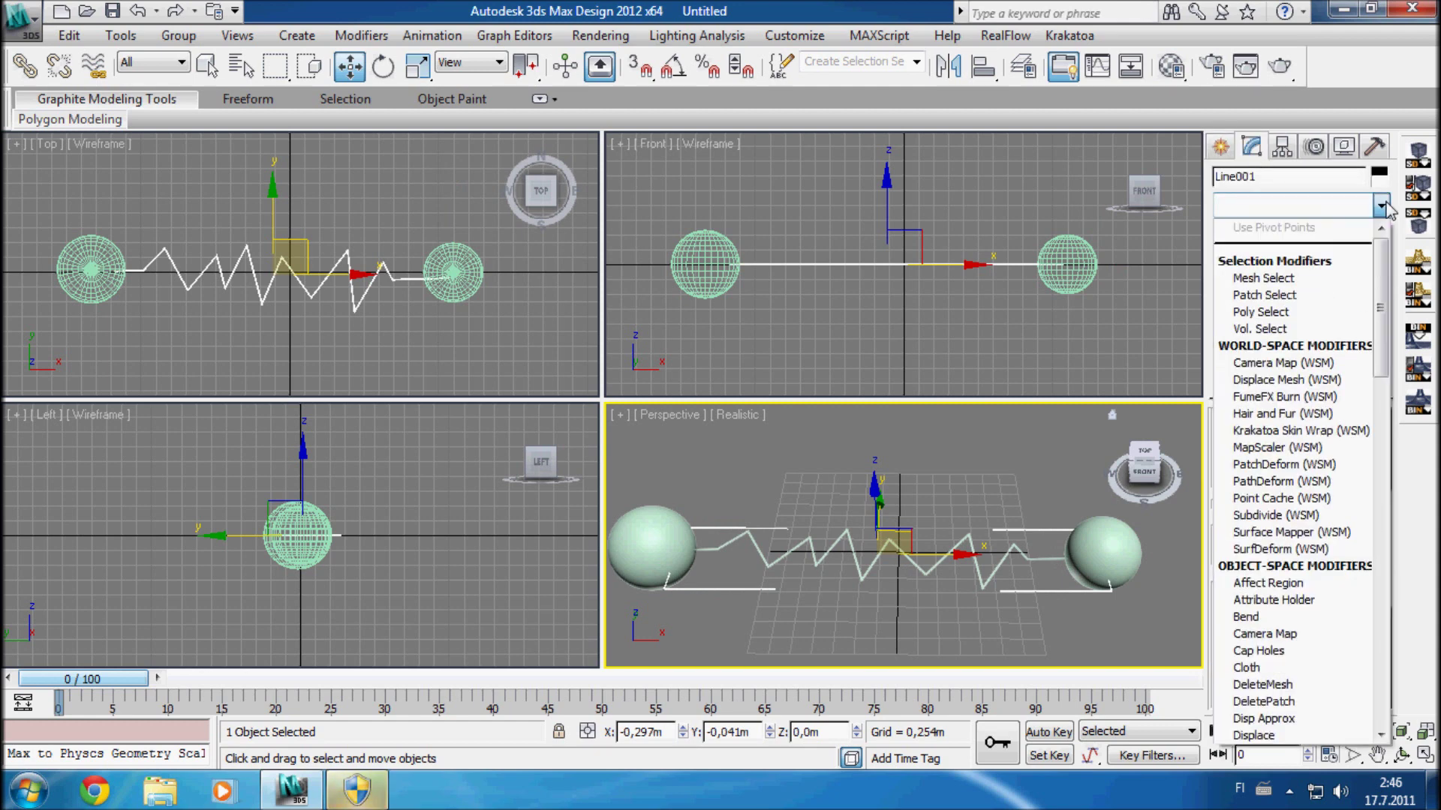
scroll(1306, 375, down, 10)
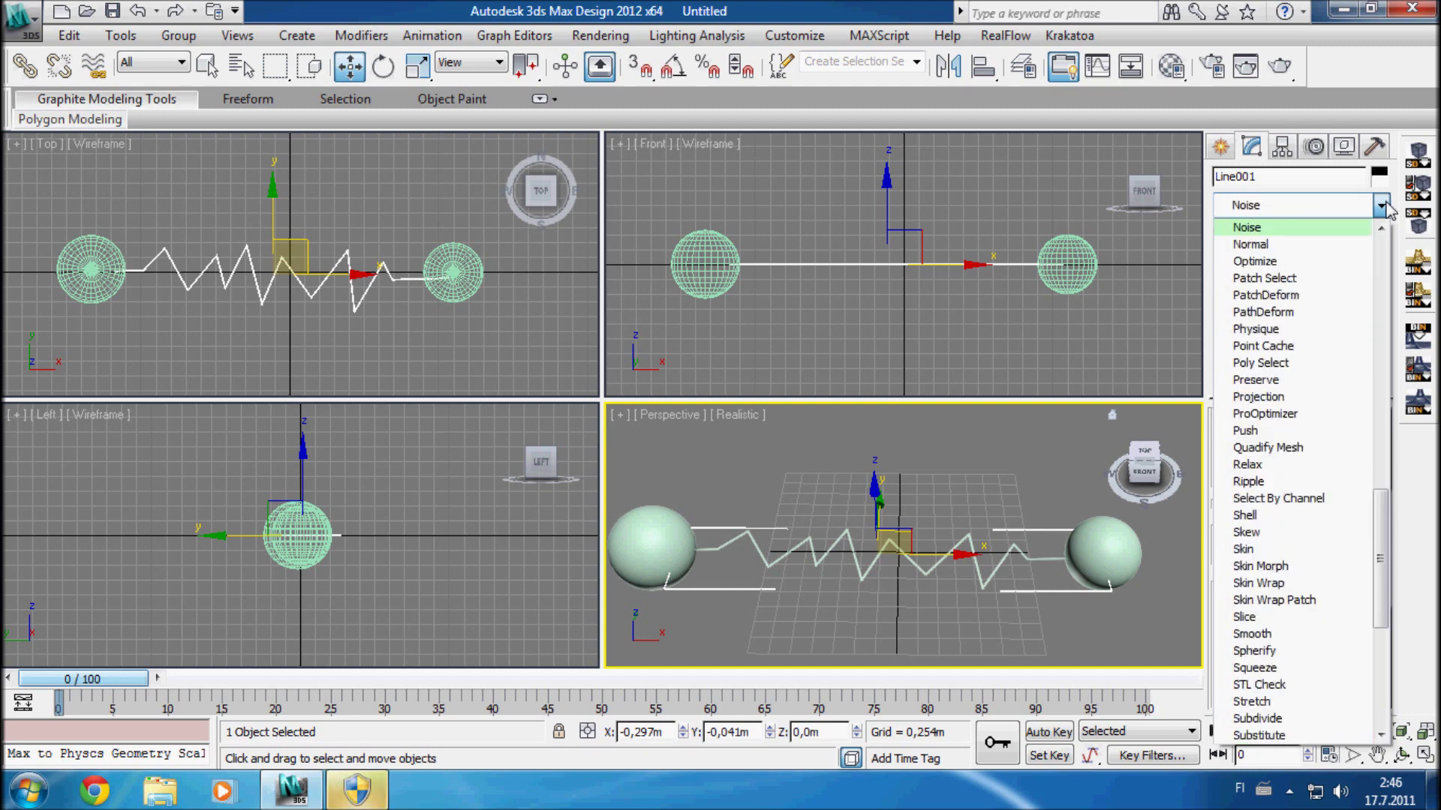
click(1260, 222)
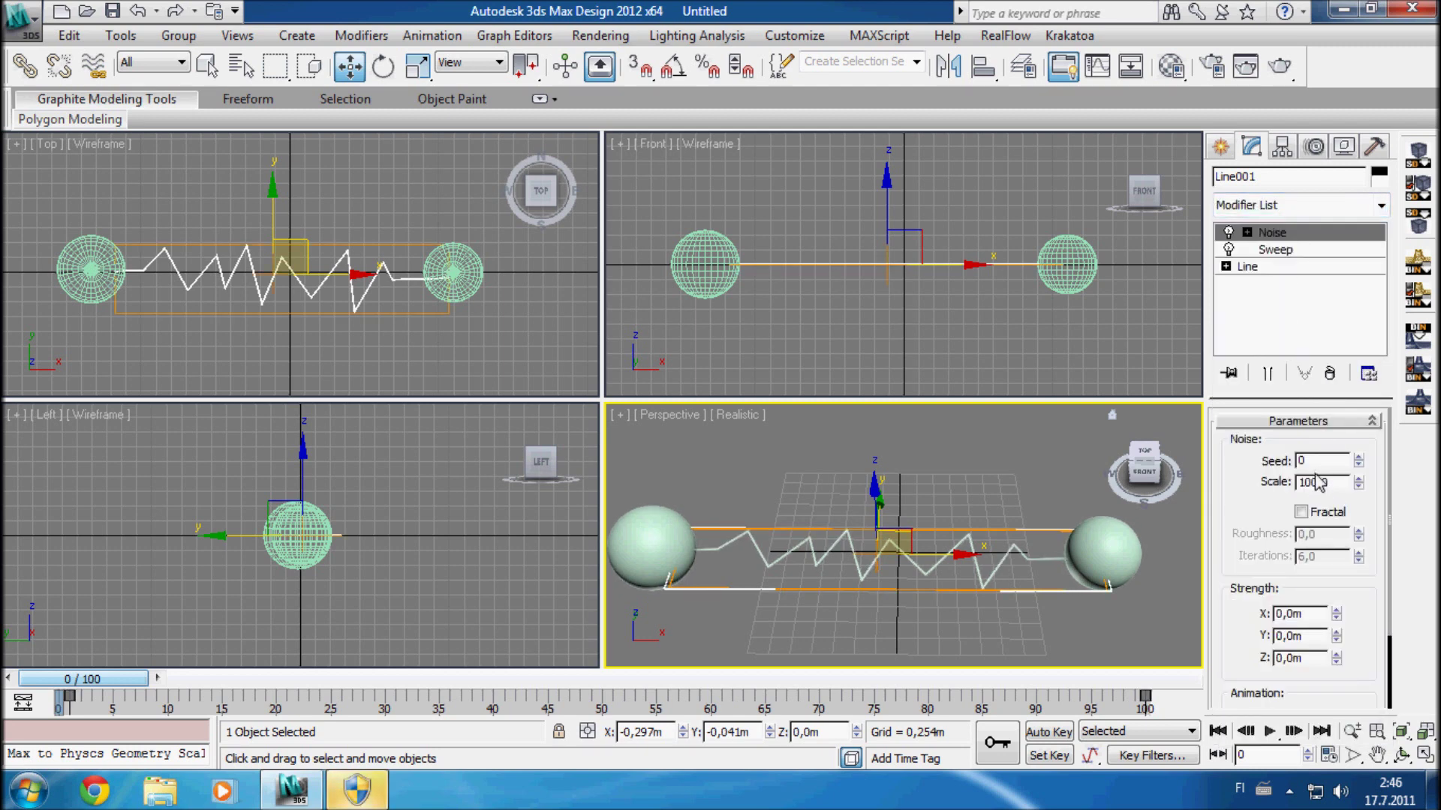
click(1301, 512)
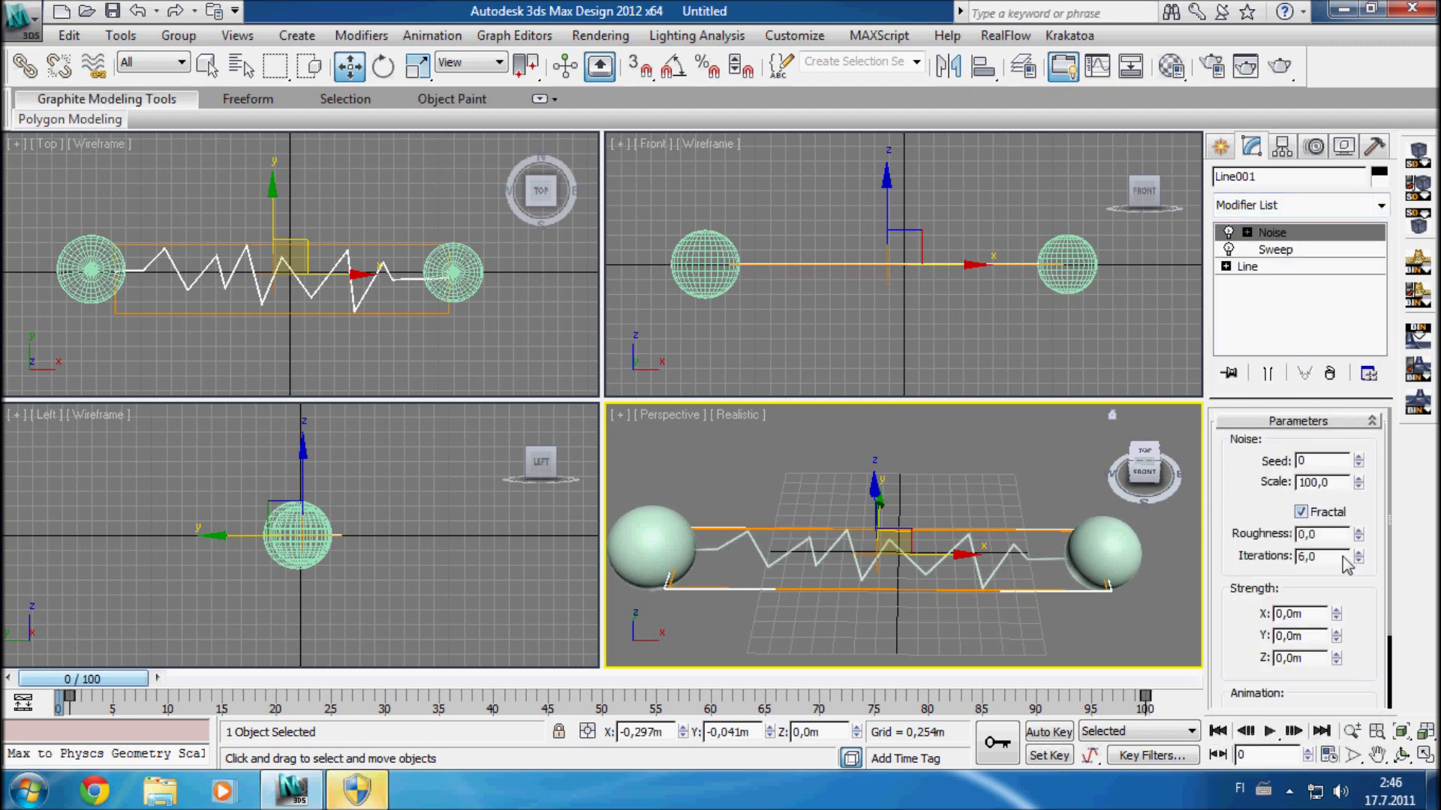
Step: Enter noise strengths of 0,2 on X, 1 on Y and 1 on Z
click(1310, 616)
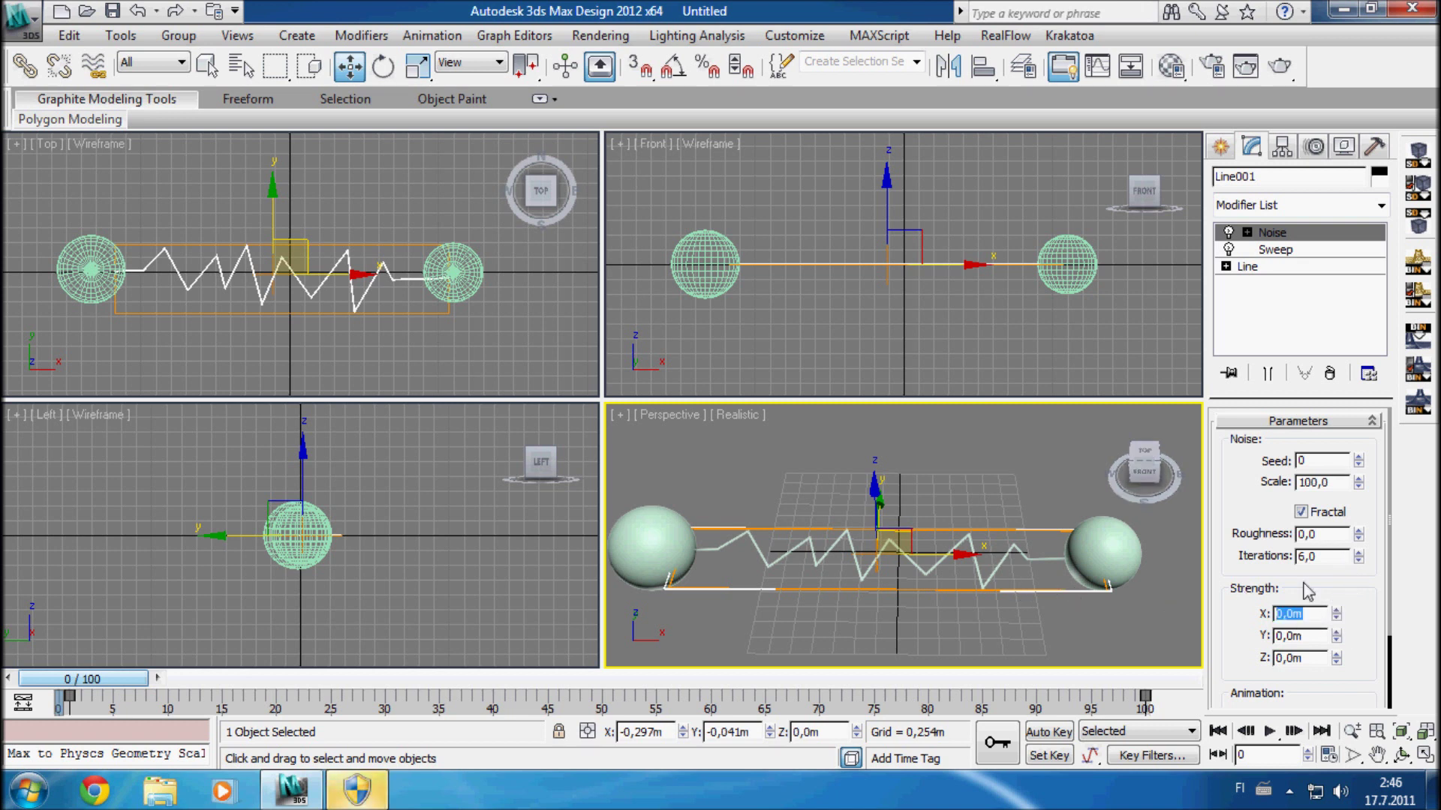
text(0,2)
key(Tab)
text(1)
key(Tab)
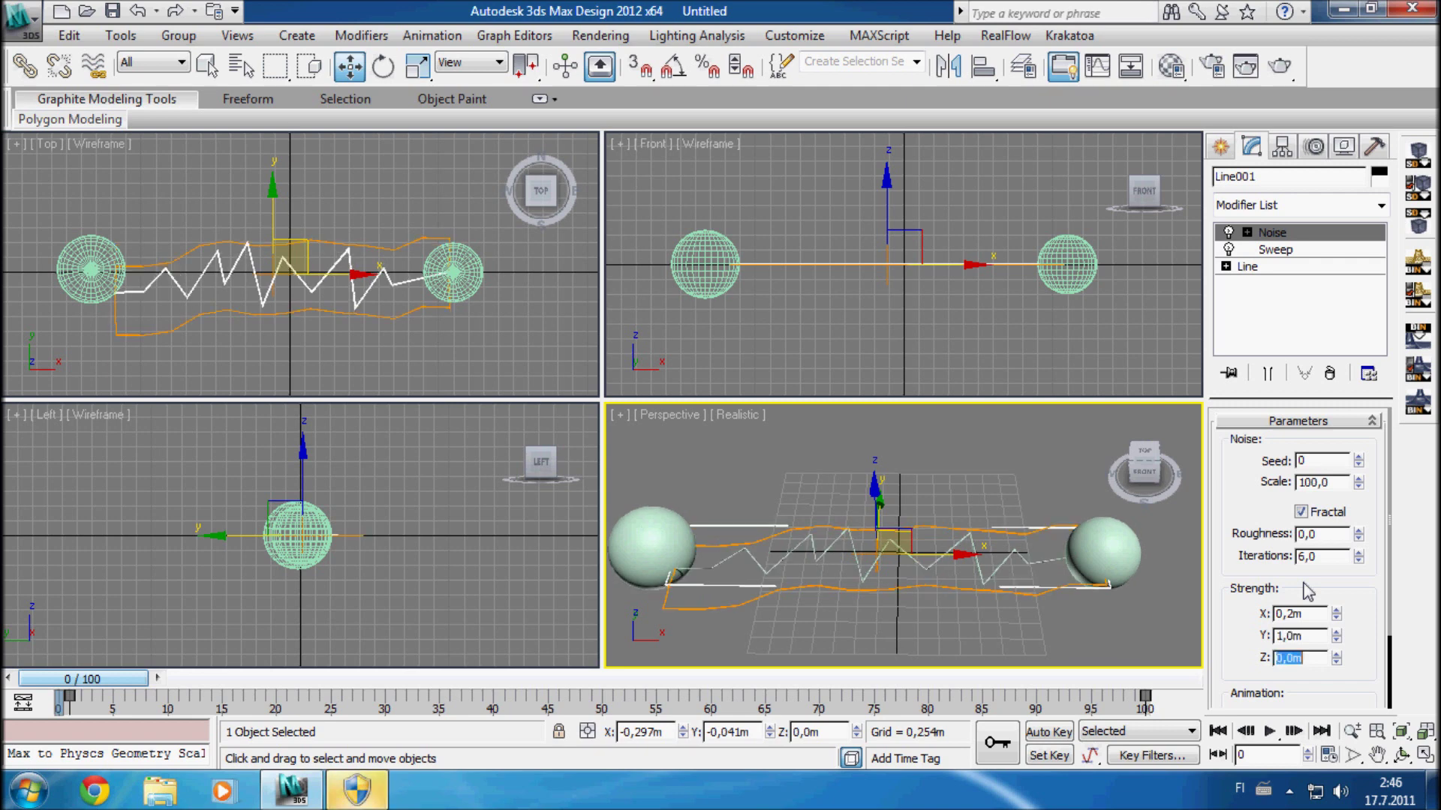
text(1)
key(Tab)
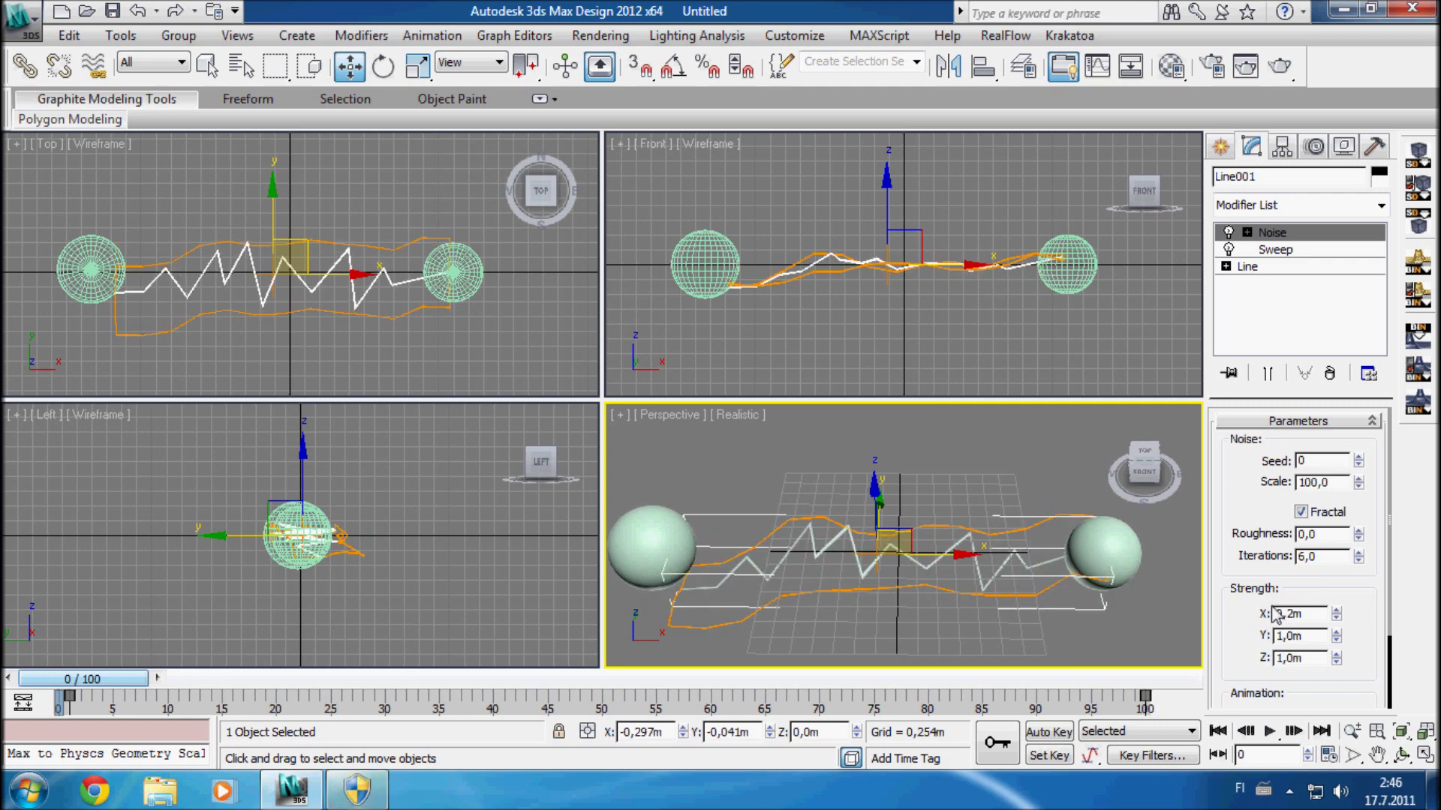
Step: Correct the X noise strength to 0,15m
middle_drag(947, 354, 961, 307)
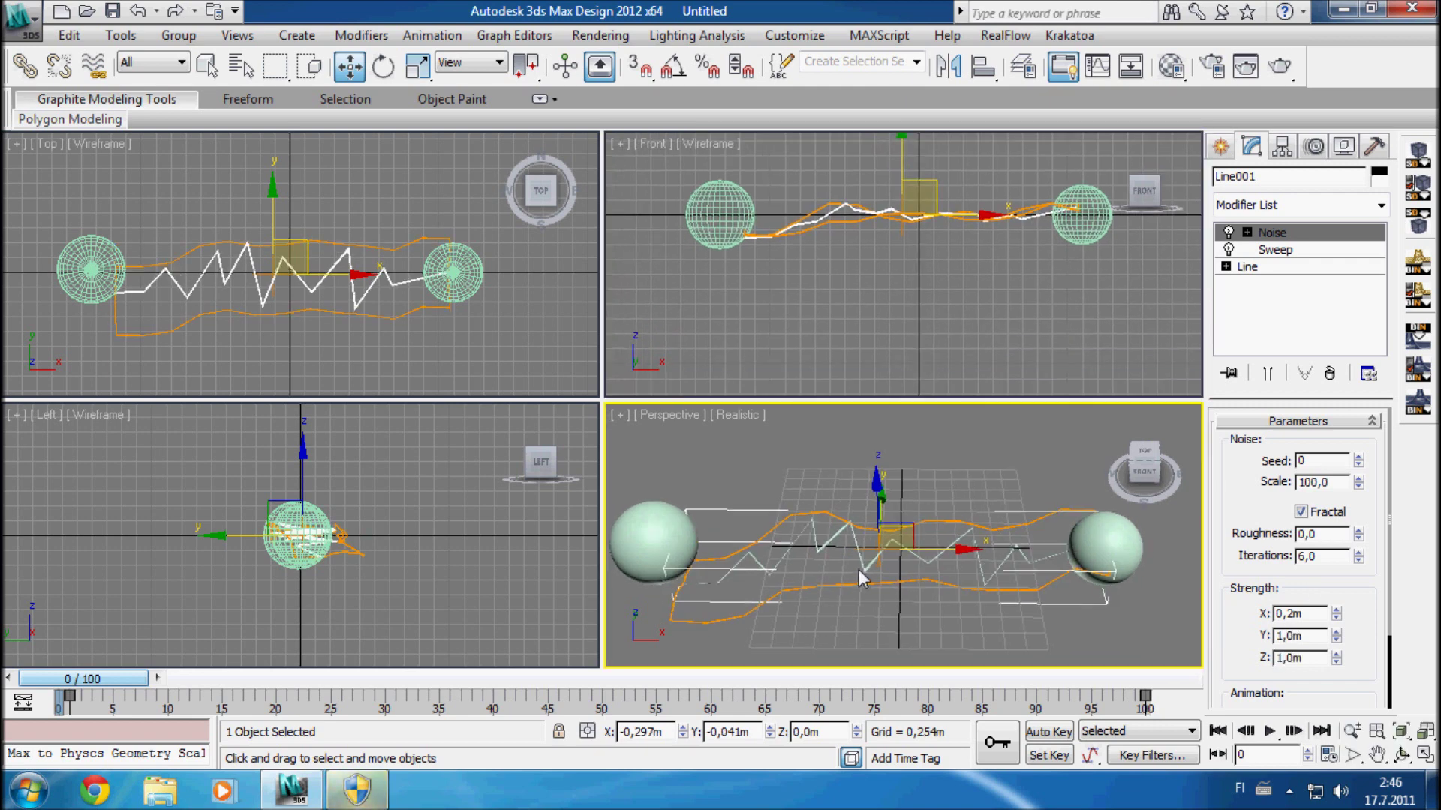
middle_drag(858, 569, 781, 633)
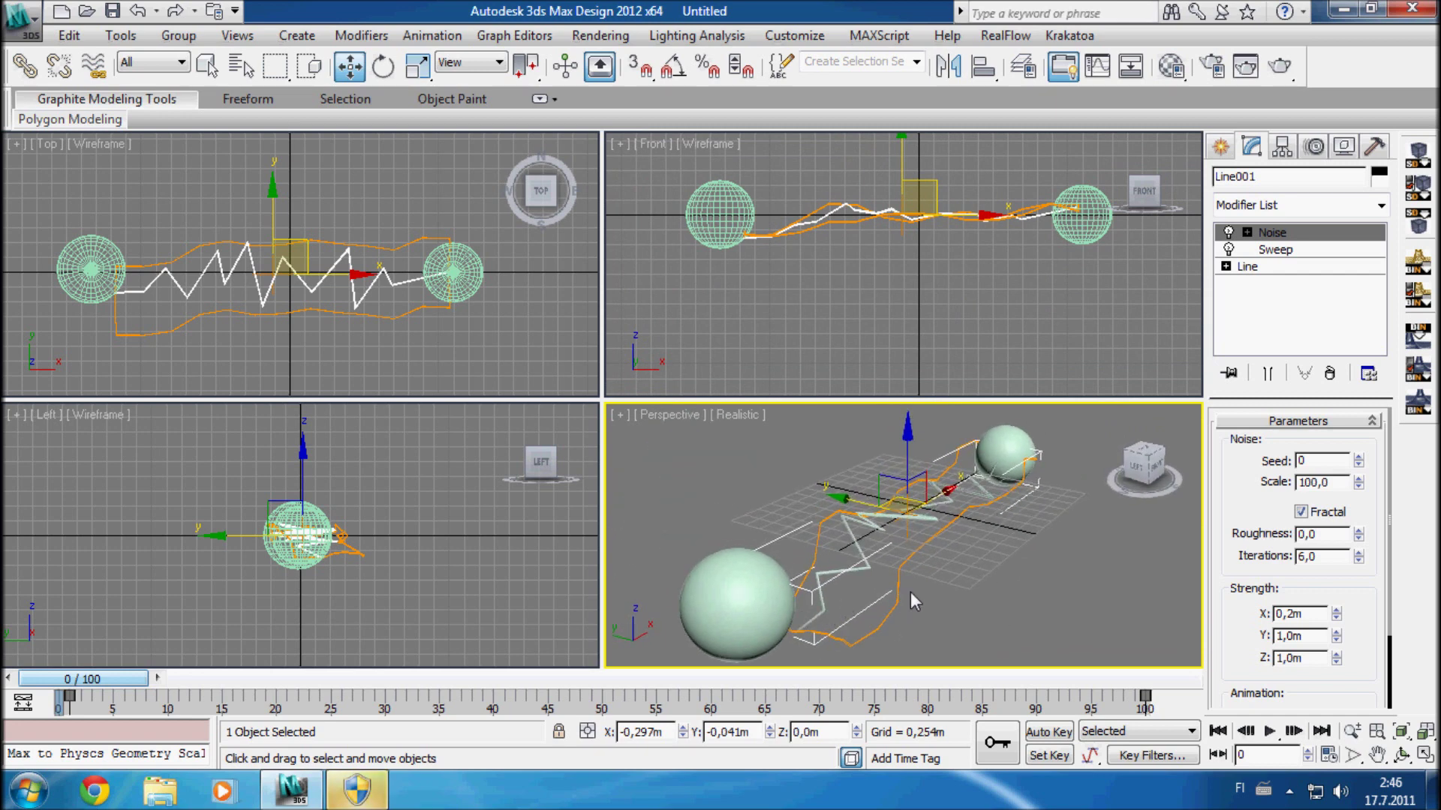
alt+middle_drag(911, 591, 743, 642)
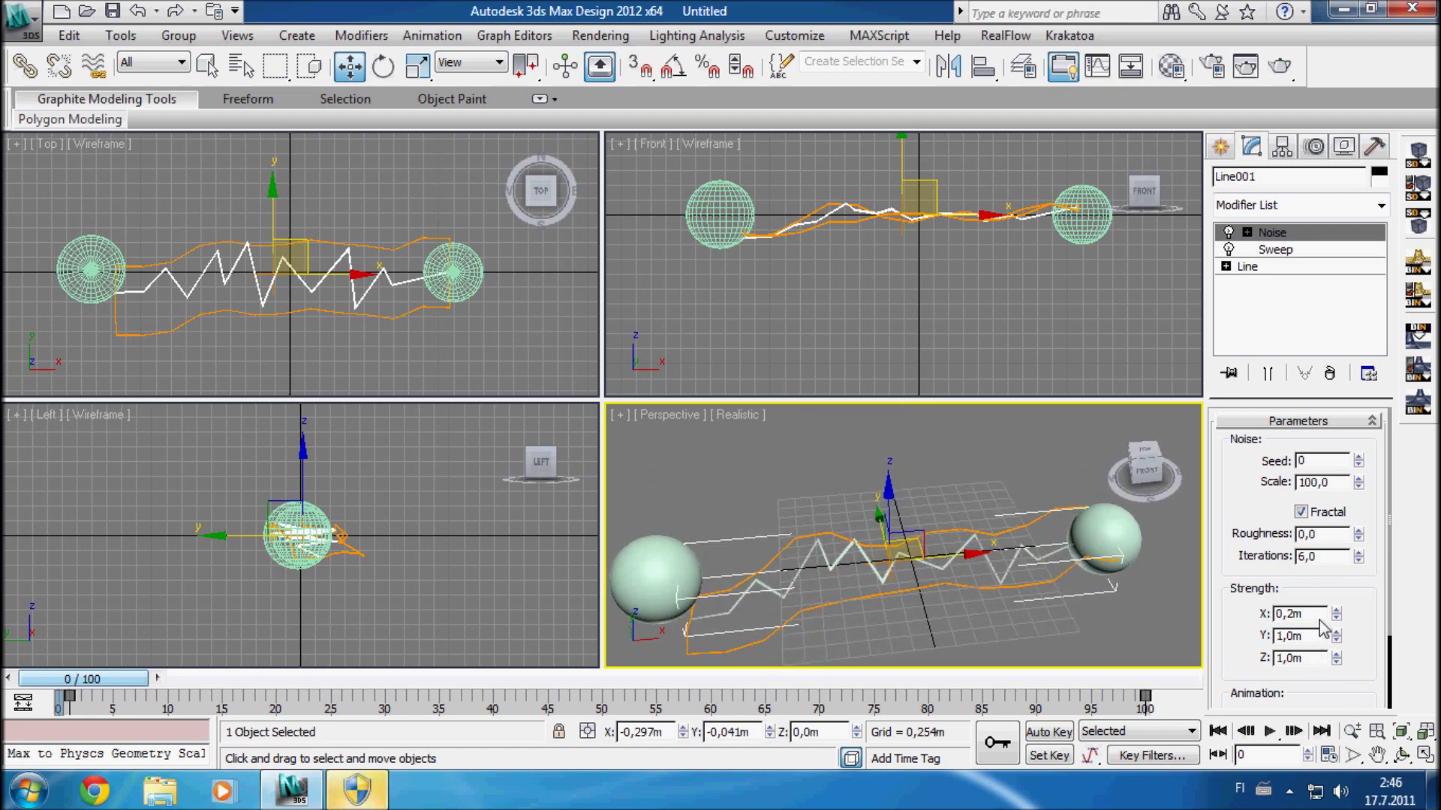
drag(1299, 614, 1392, 637)
key(Return)
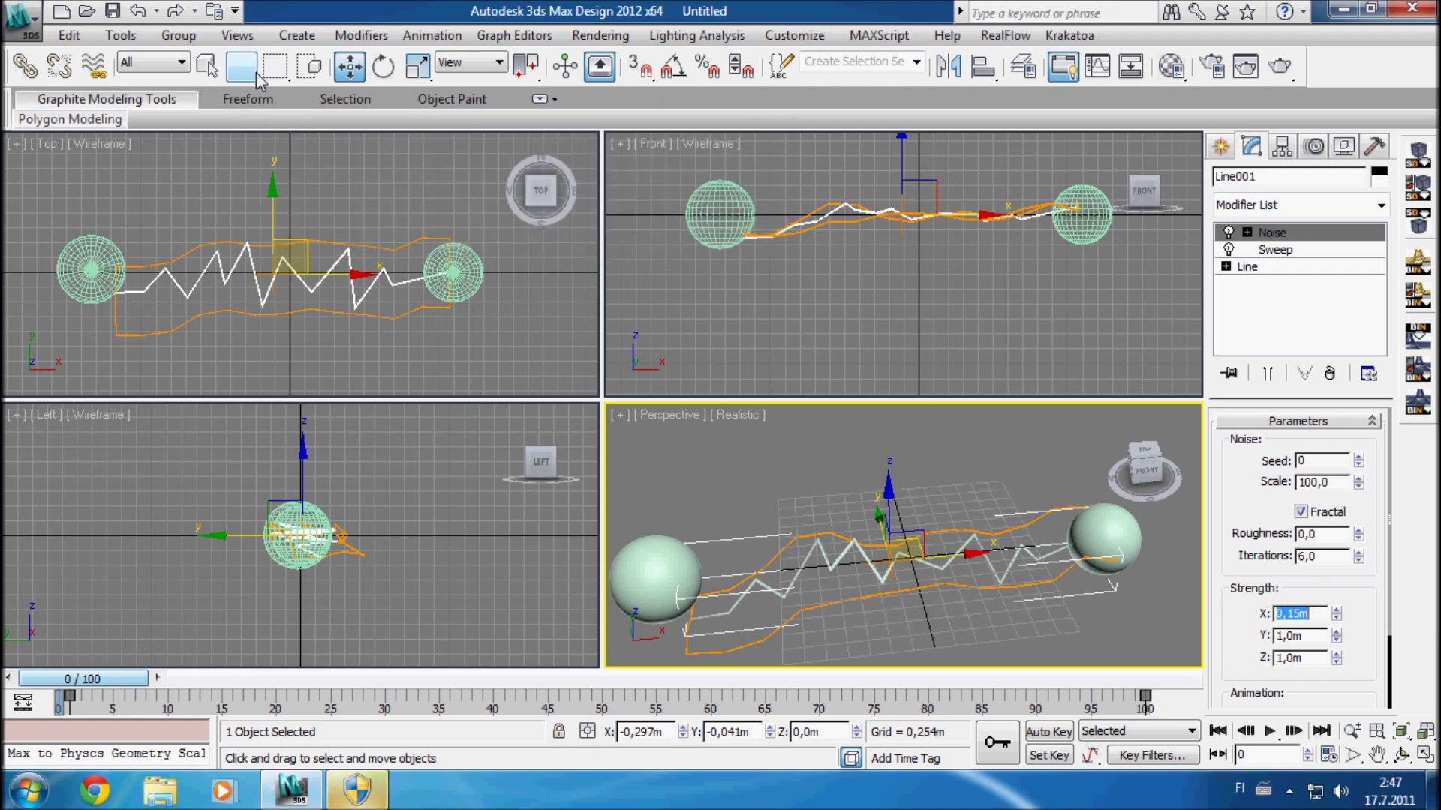
click(343, 79)
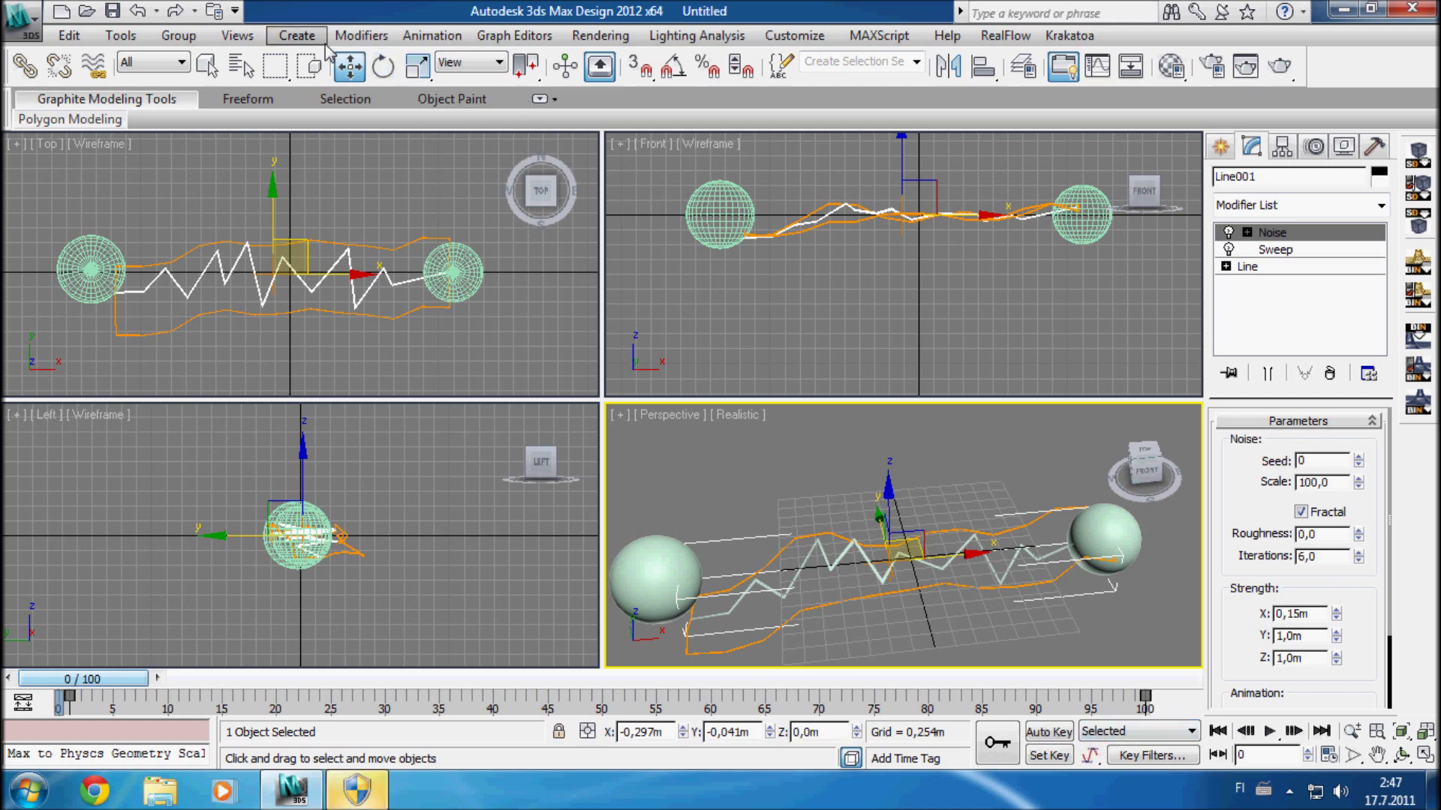
Step: Nudge Sphere001 onto the line's start, preview the first frames, then return to frame 0 and deselect
click(656, 593)
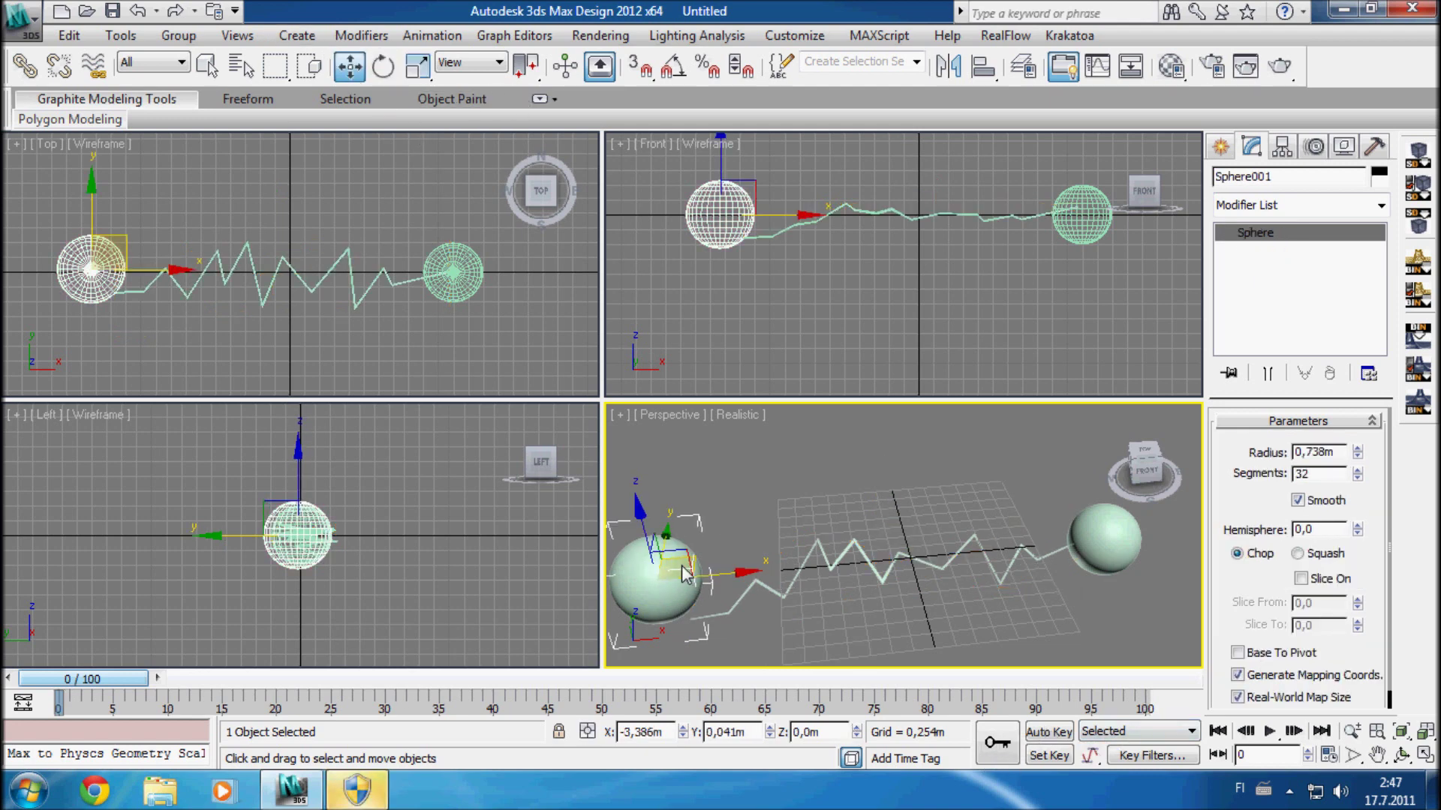
drag(681, 565, 702, 593)
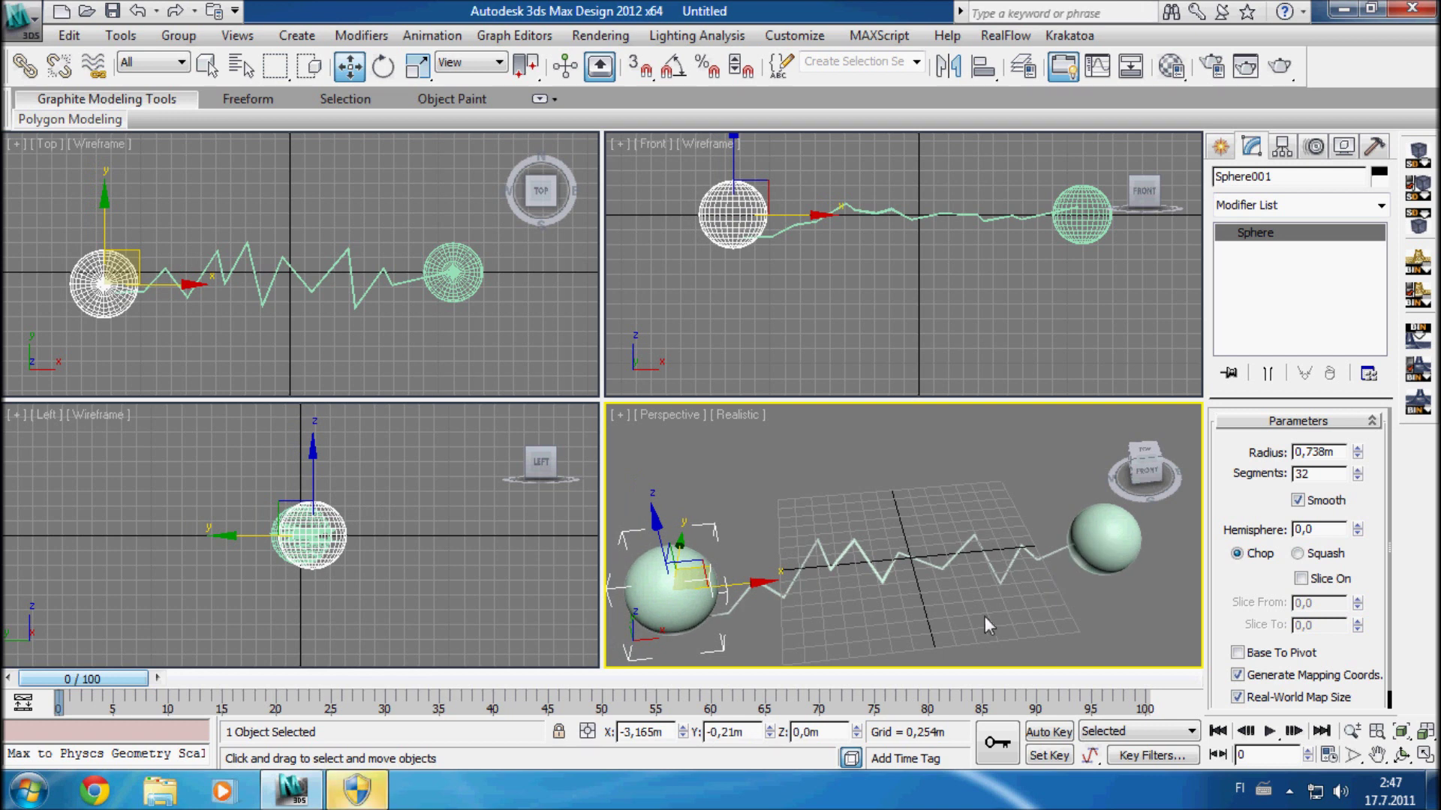
alt+middle_drag(984, 615, 1070, 632)
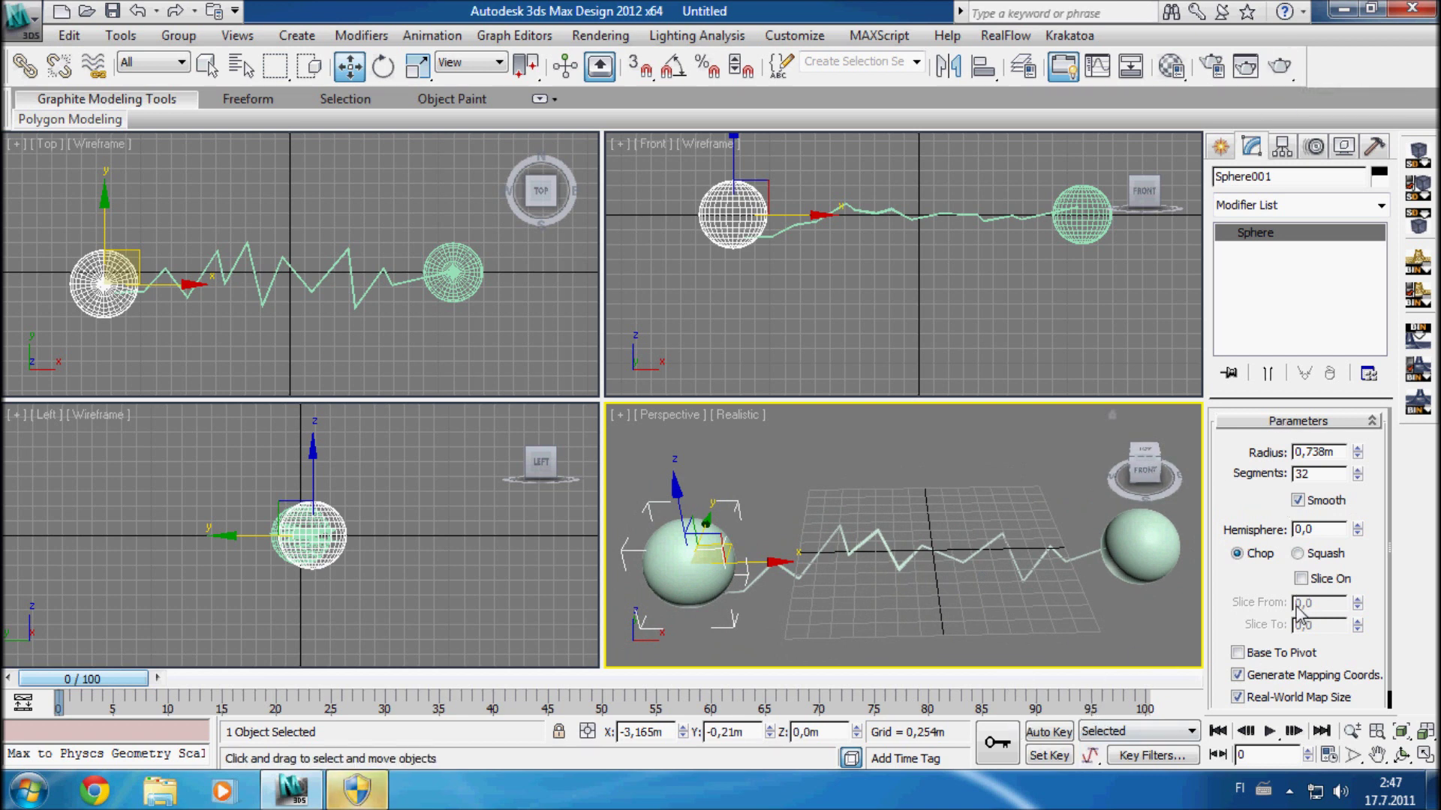
mouse_move(60, 698)
mouse_down()
mouse_move(156, 698)
mouse_move(60, 698)
mouse_up()
key(w)
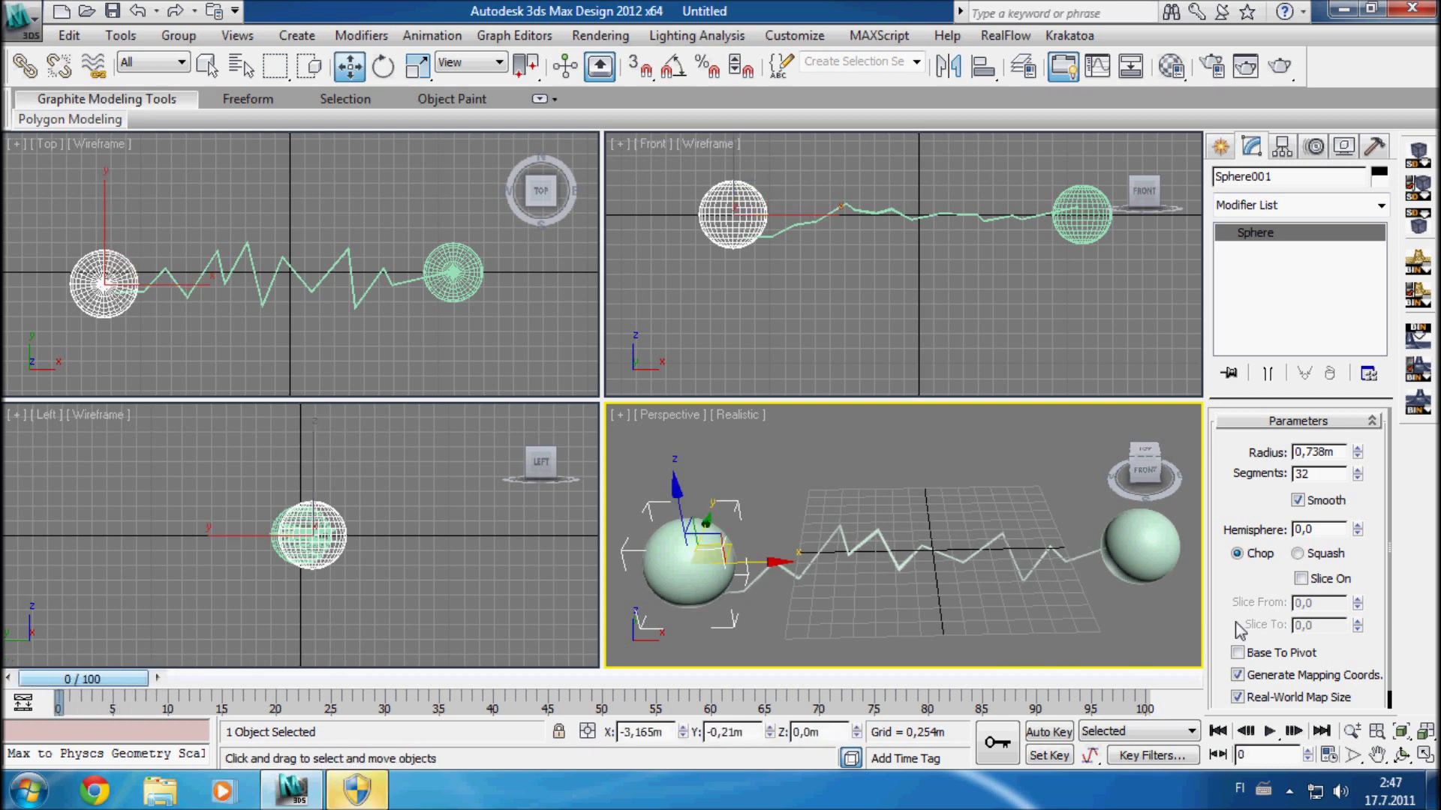
click(974, 555)
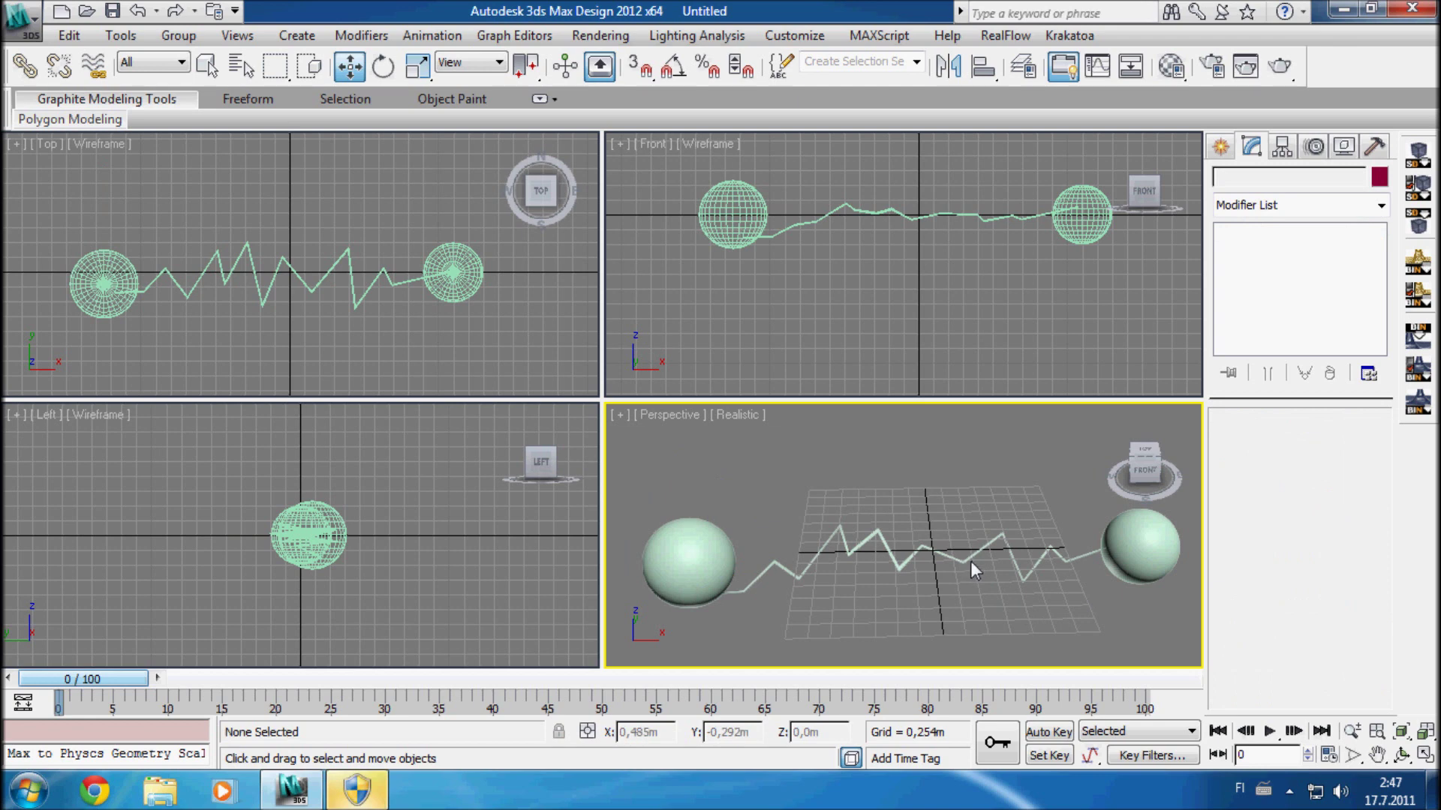
Step: Turn on Animate Noise for Line001 and set Frequency to 2
click(970, 561)
scroll(1268, 461, down, 3)
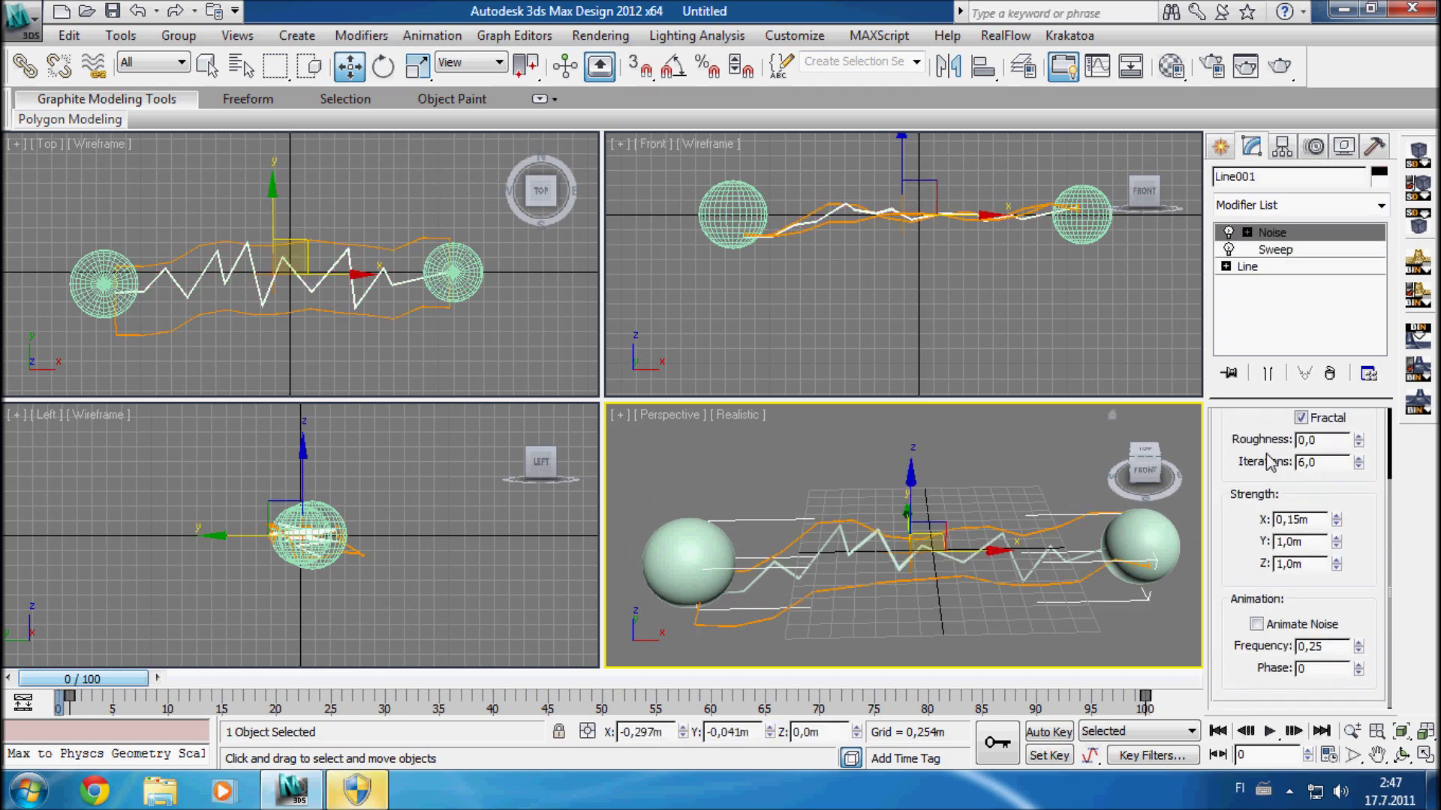
click(1257, 624)
double_click(1321, 647)
text(2)
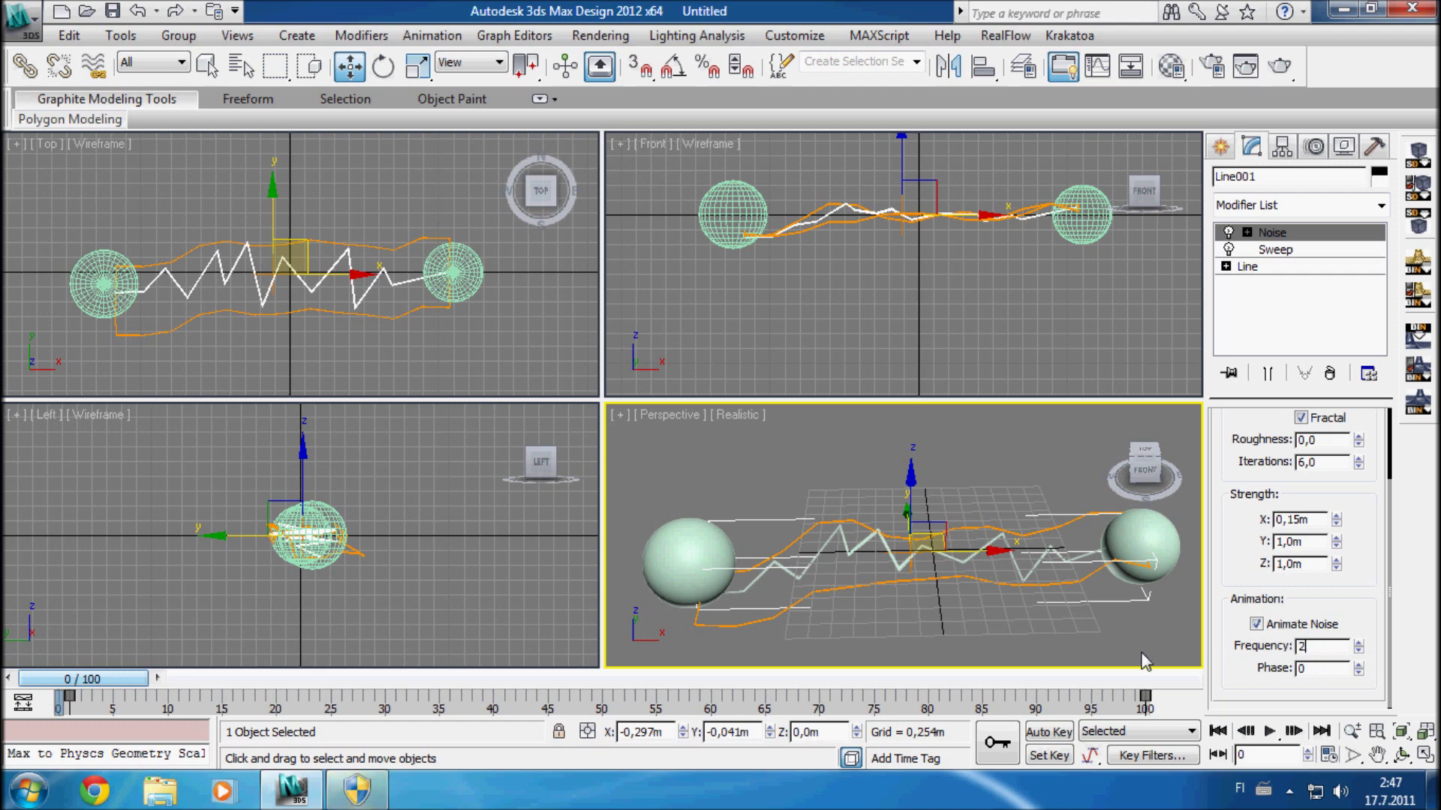
Step: Preview the animated noise across the timeline and return to frame 0
drag(89, 679, 22, 684)
key(w)
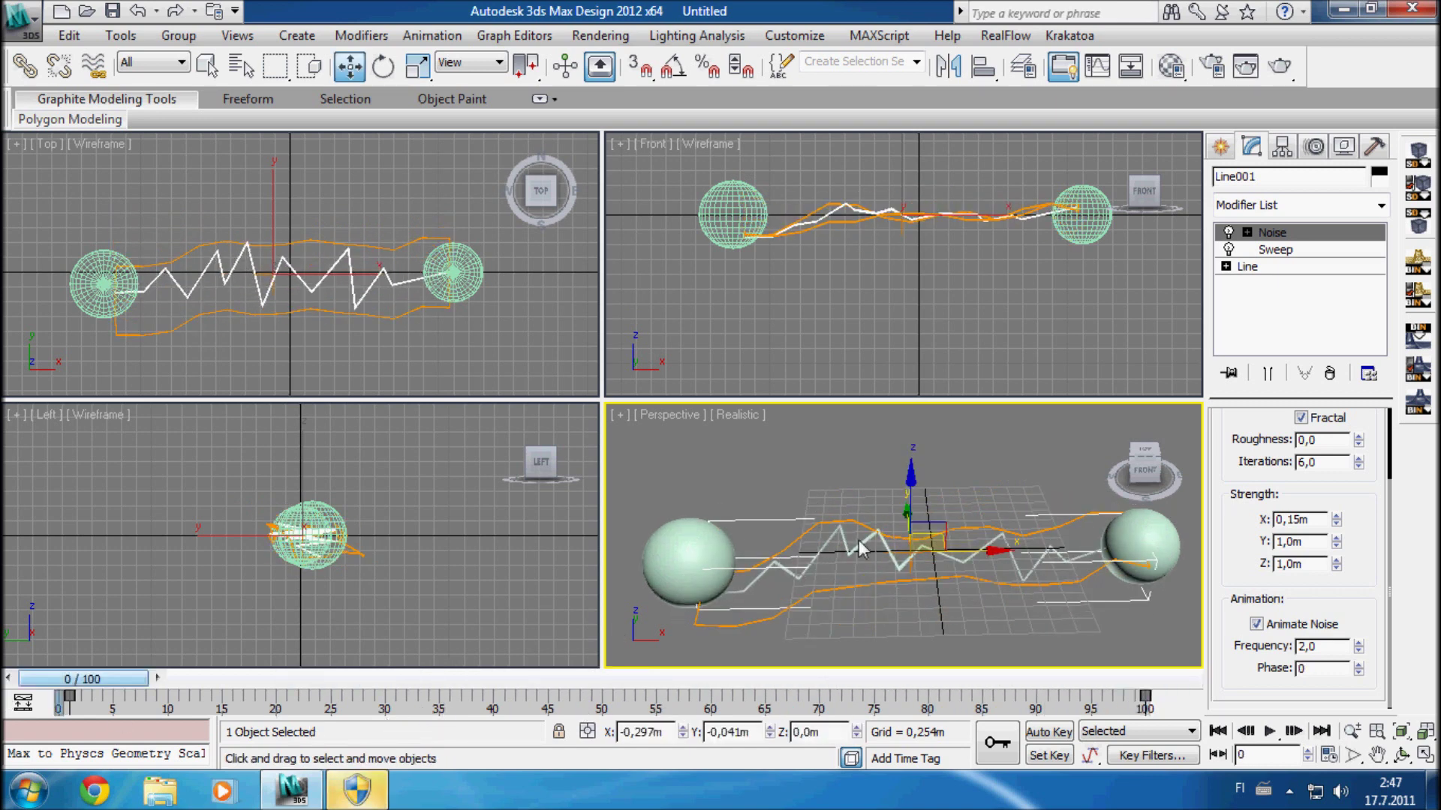
scroll(969, 574, down, 2)
scroll(921, 570, down, 2)
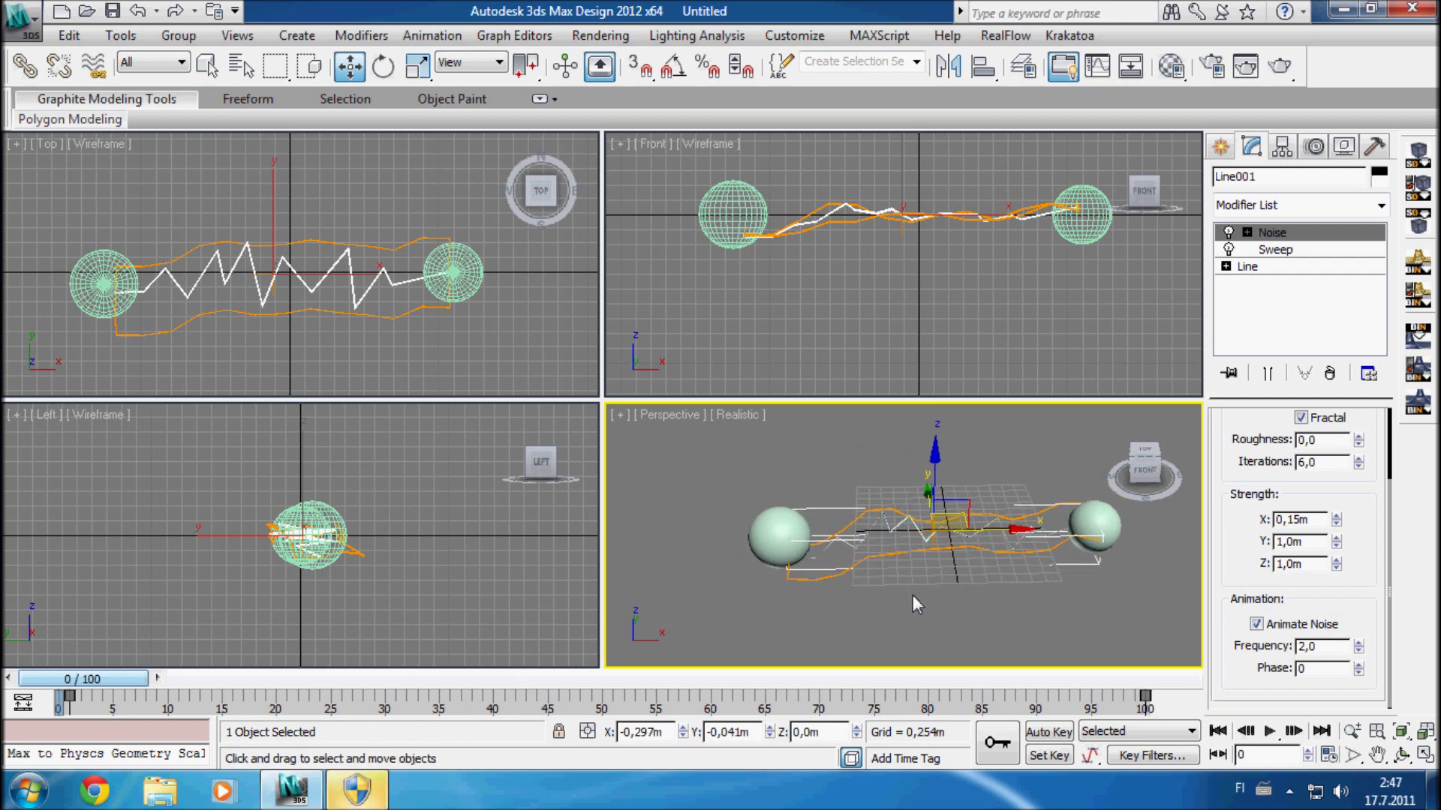
middle_drag(912, 603, 880, 622)
click(1222, 148)
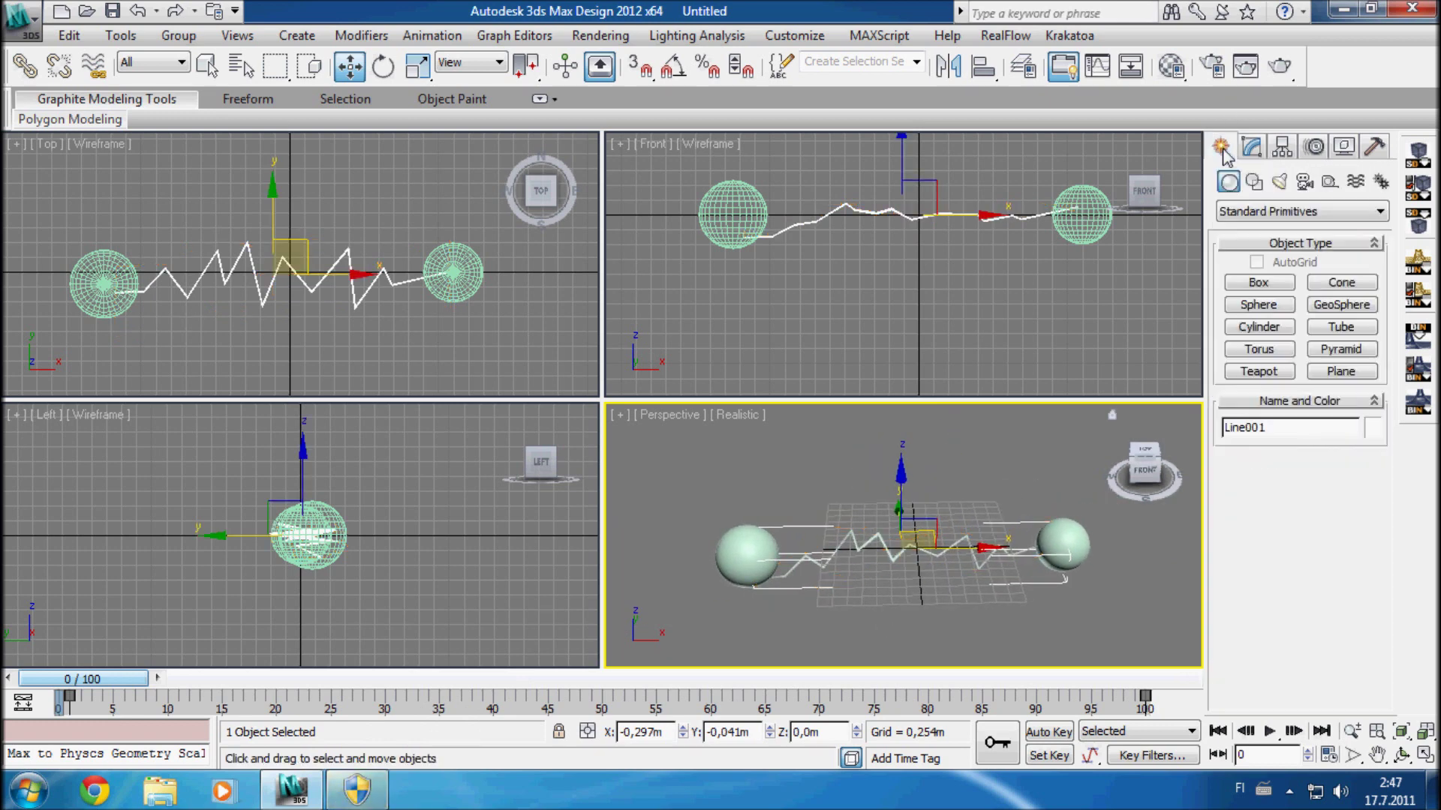
click(1280, 67)
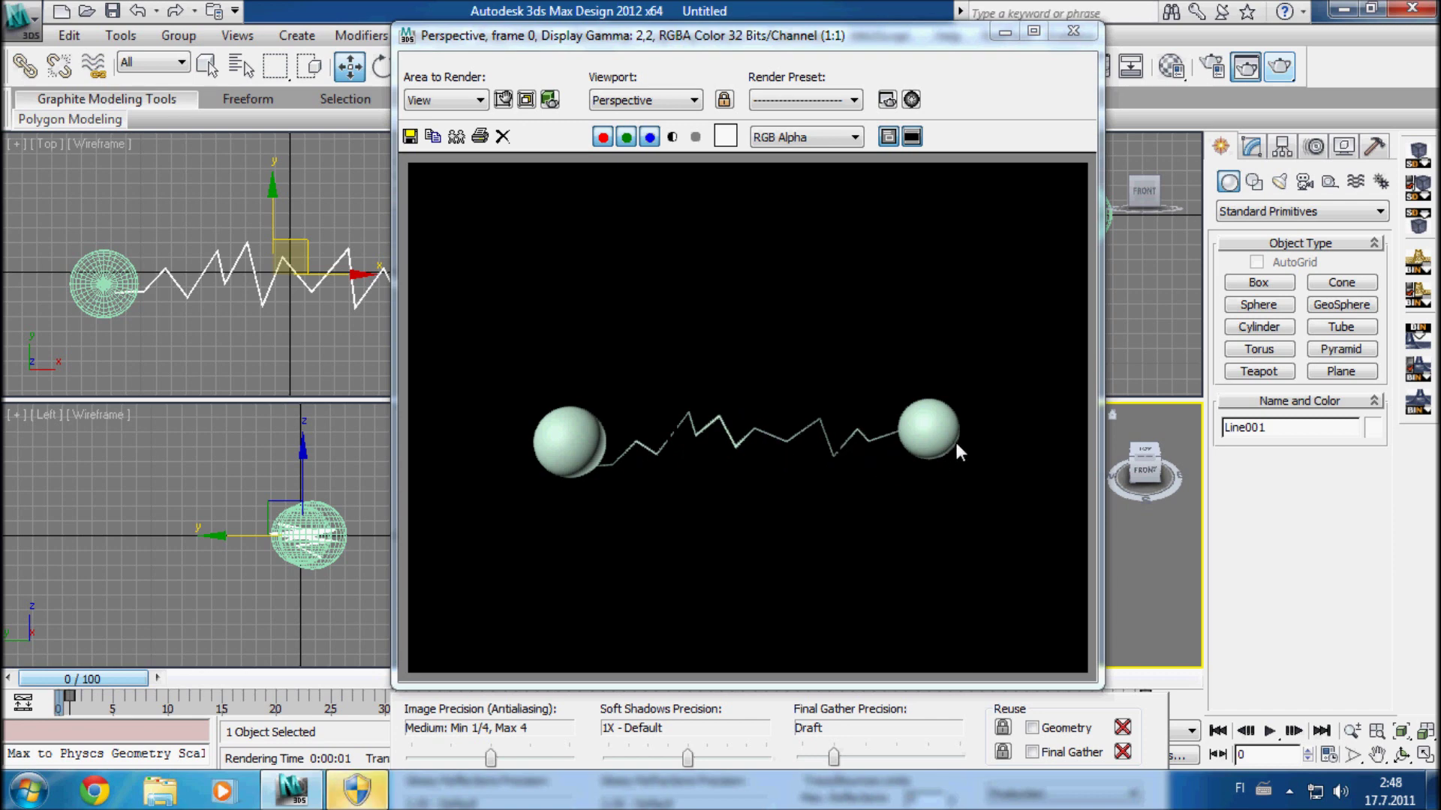
click(1073, 31)
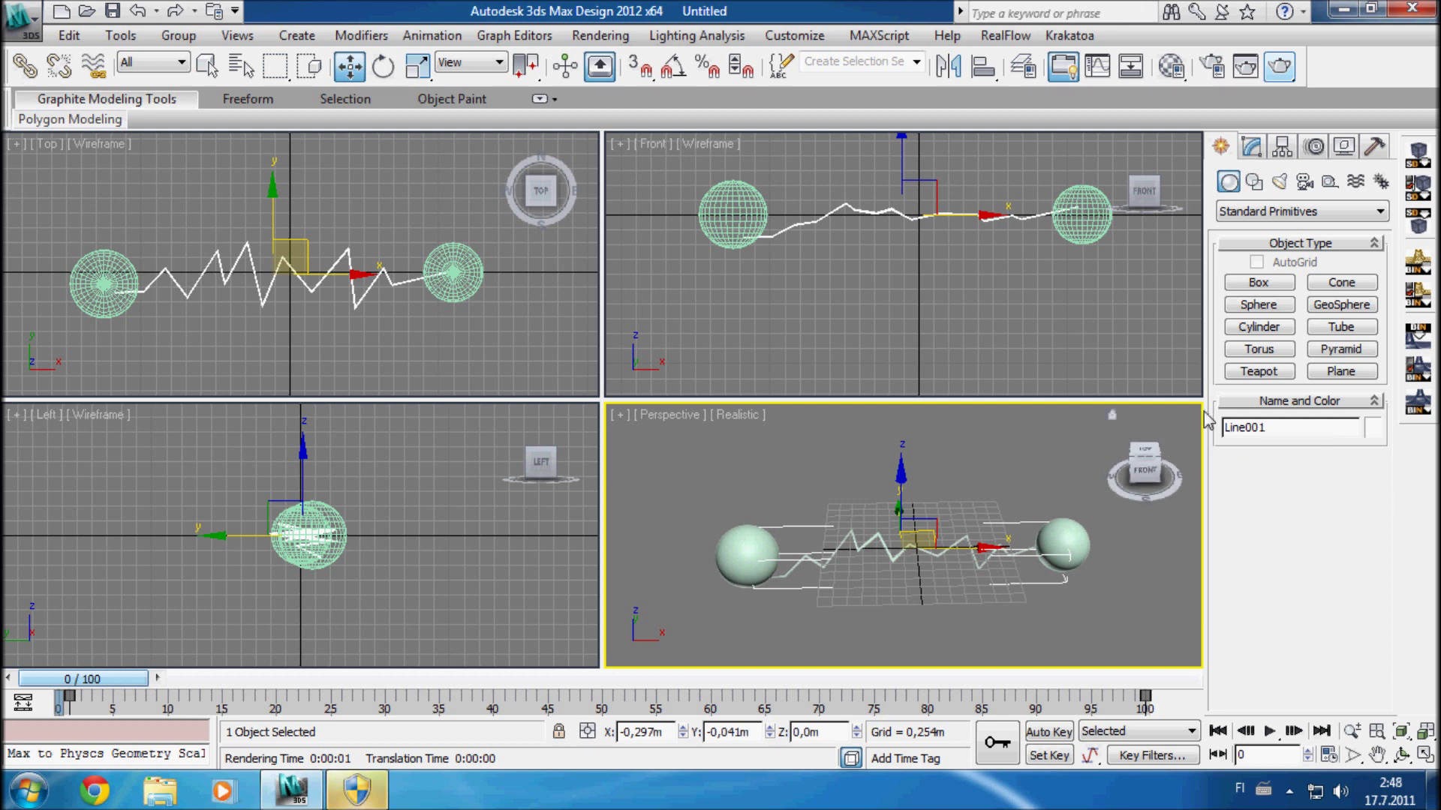
Step: Create a FumeFX grid around the spheres and line, about 2.5 m tall
click(1239, 206)
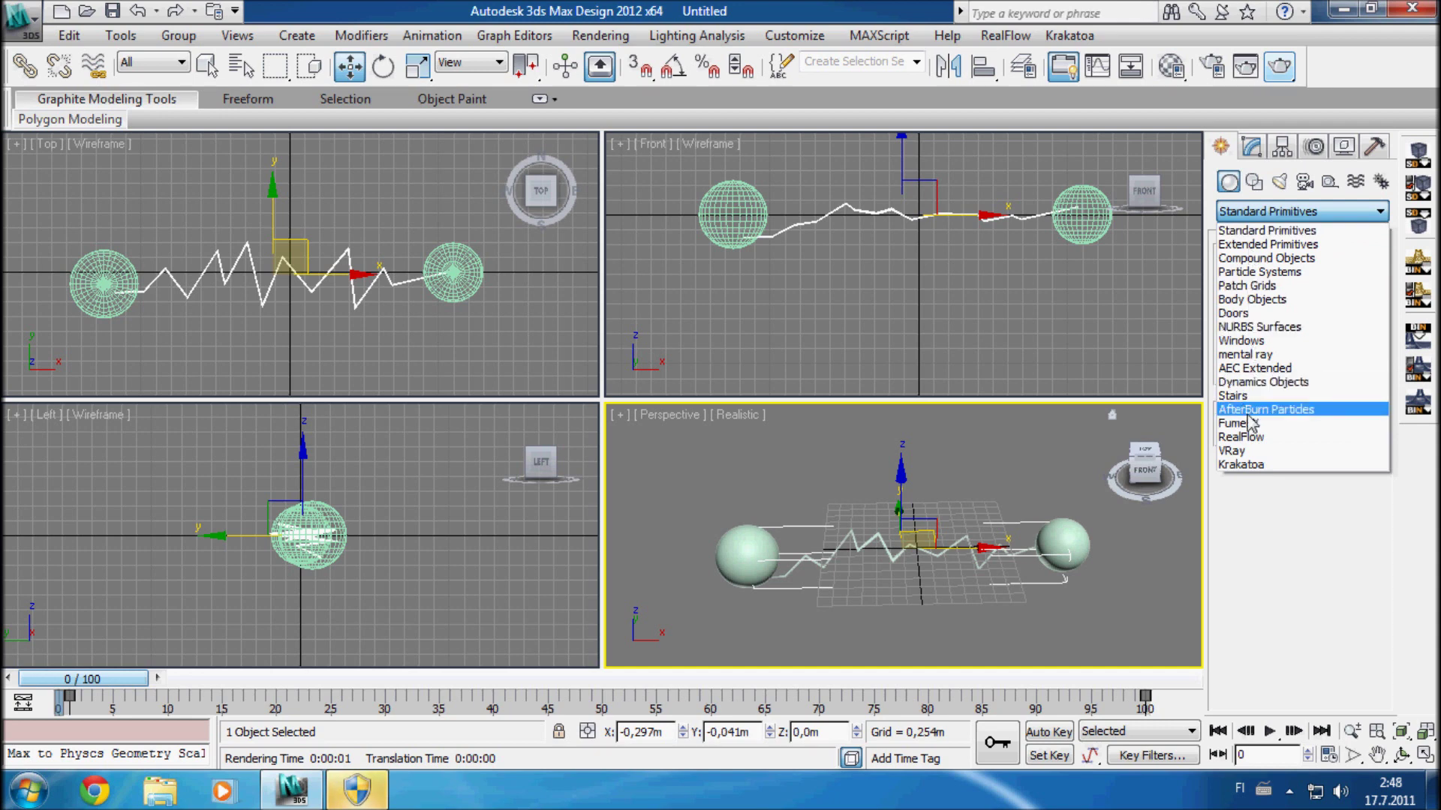
click(1261, 429)
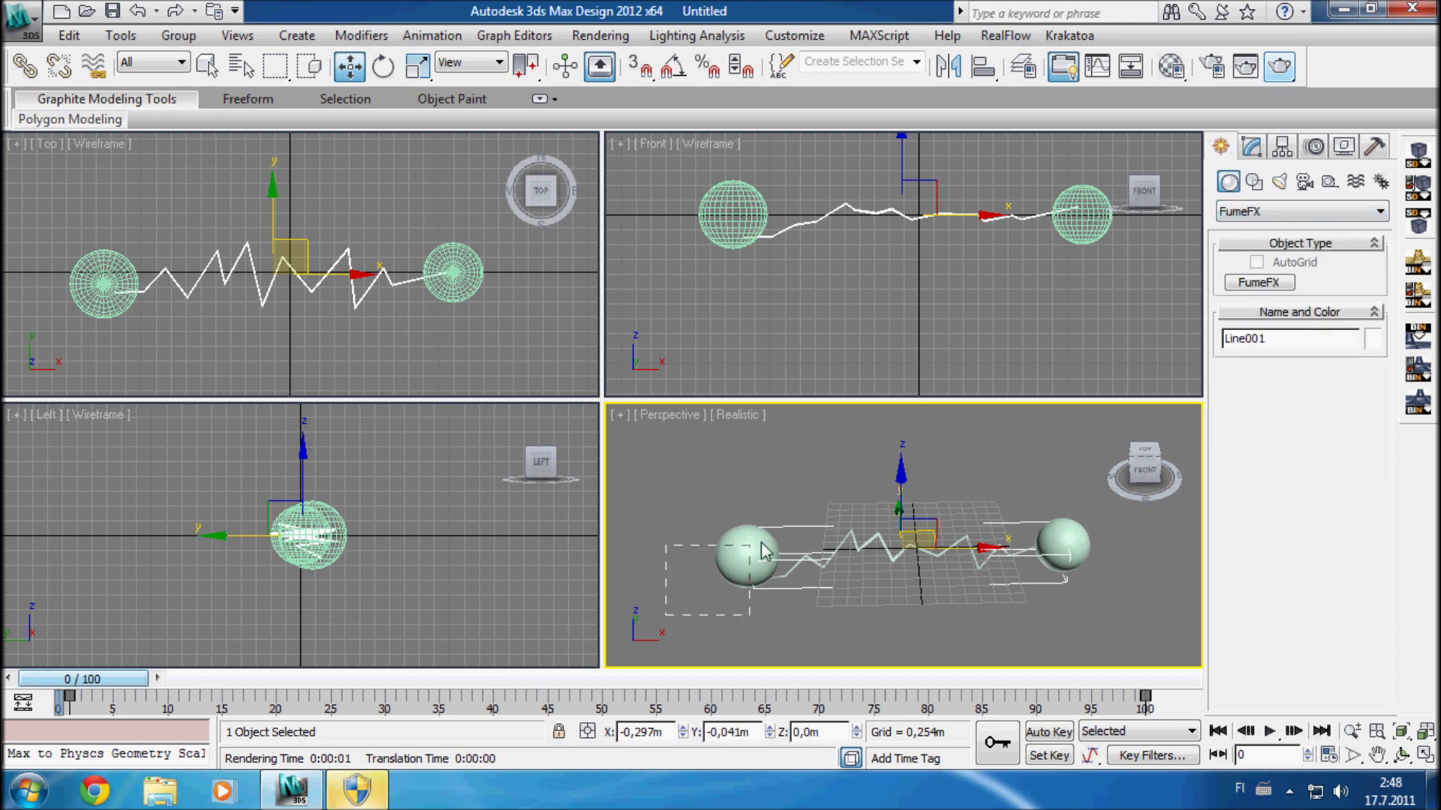
drag(767, 552, 1069, 529)
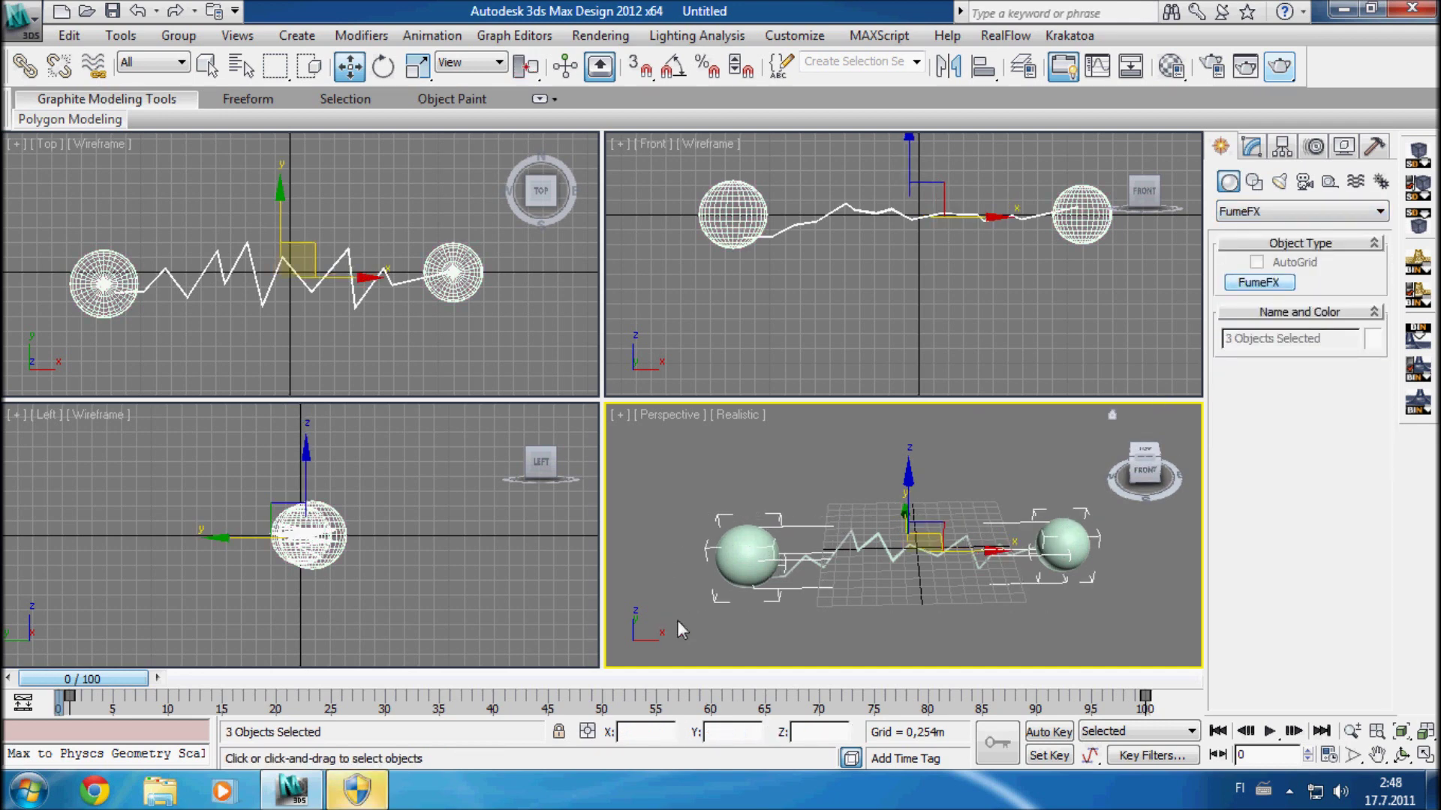
drag(907, 549, 1101, 525)
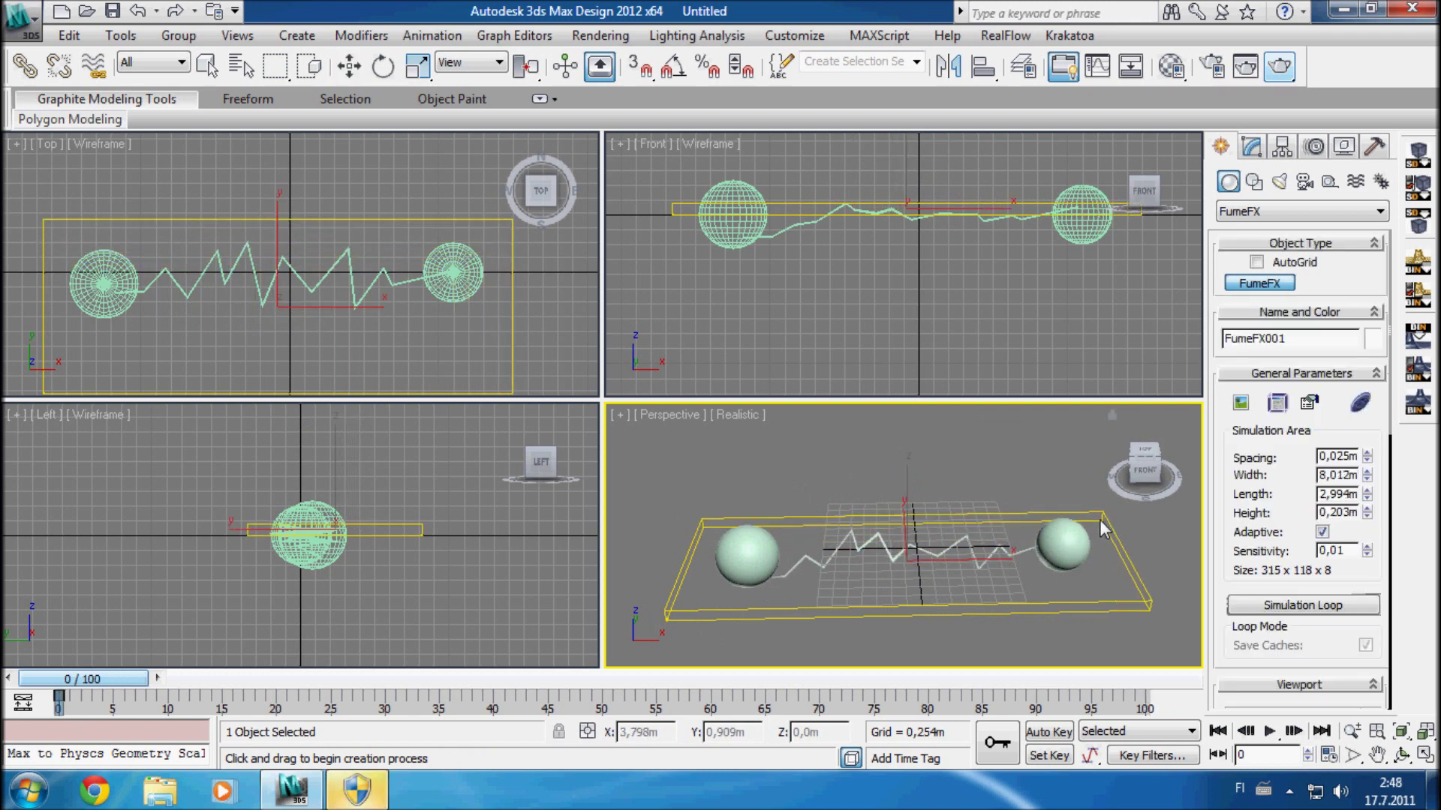
click(1097, 368)
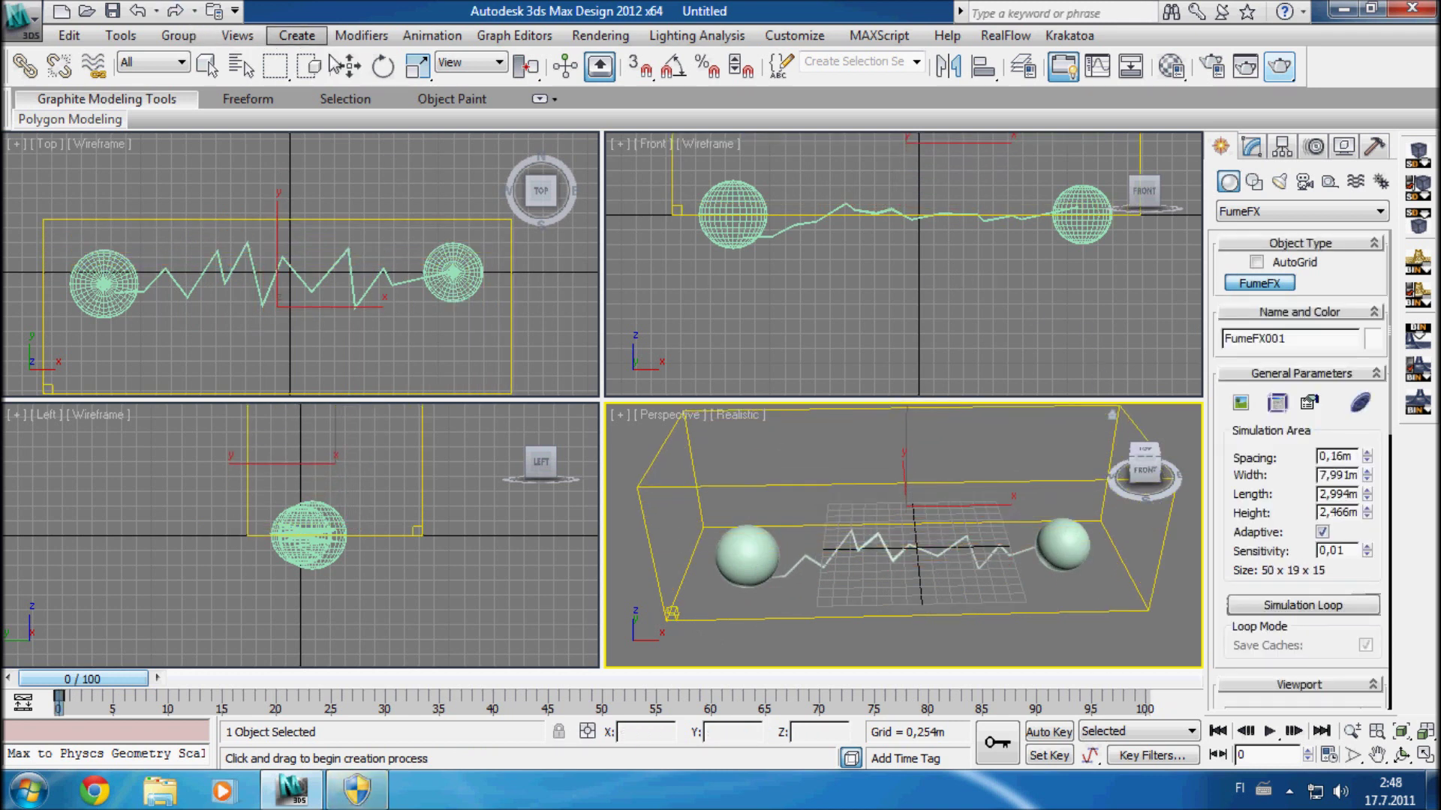
click(349, 66)
Step: Move both spheres and the line down in Top and up in Left to sit inside the grid
drag(71, 228, 393, 324)
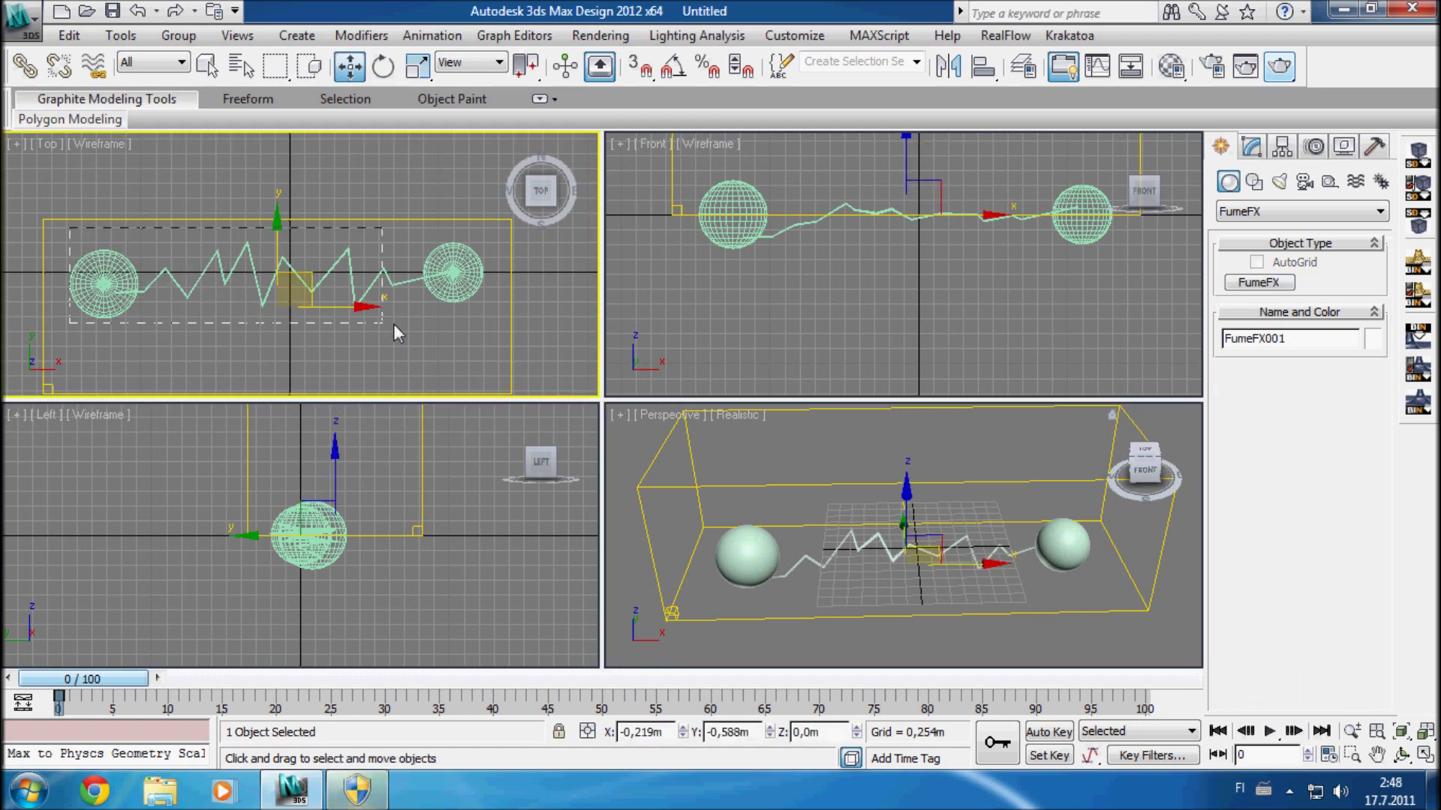
drag(495, 348, 494, 351)
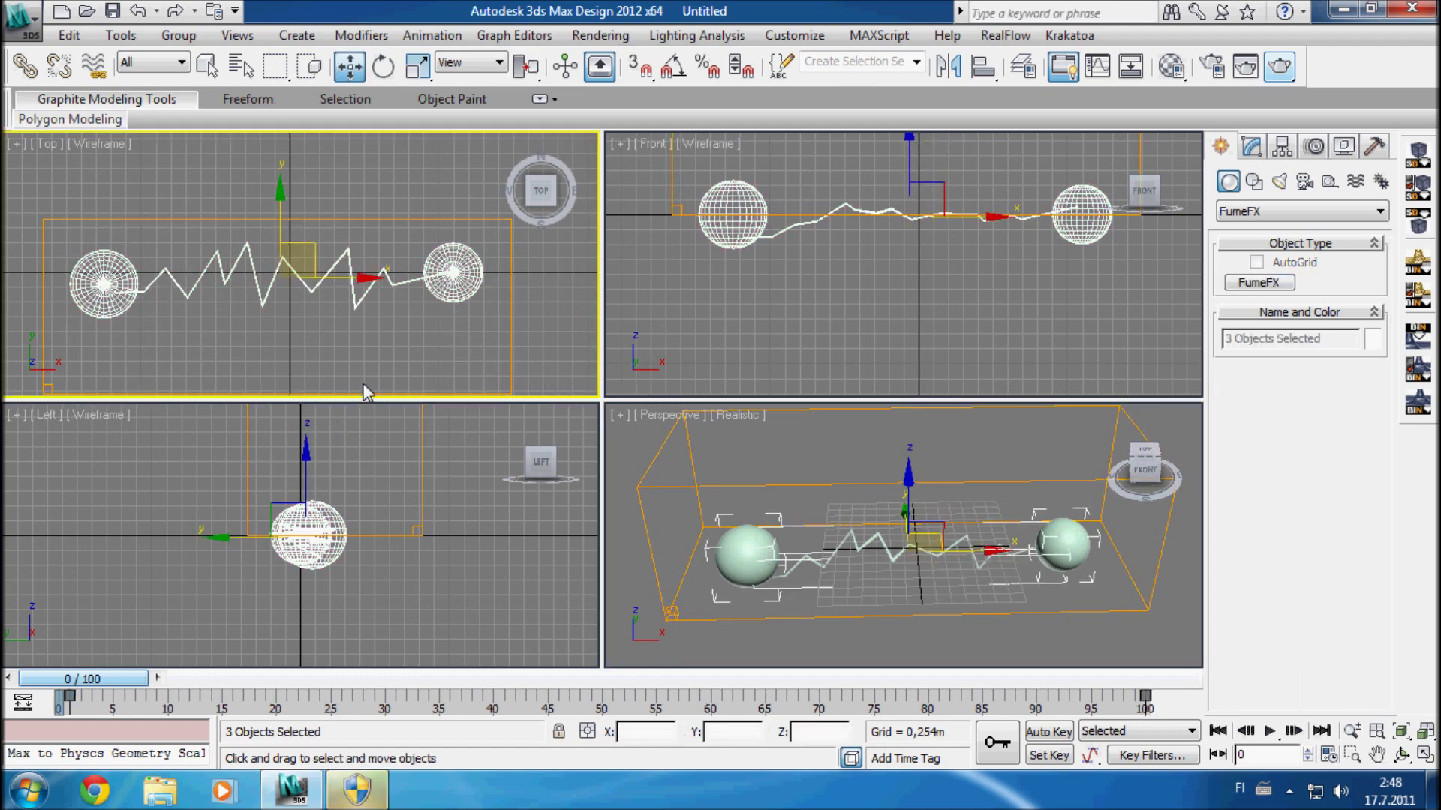
middle_drag(314, 252, 323, 199)
drag(285, 148, 286, 201)
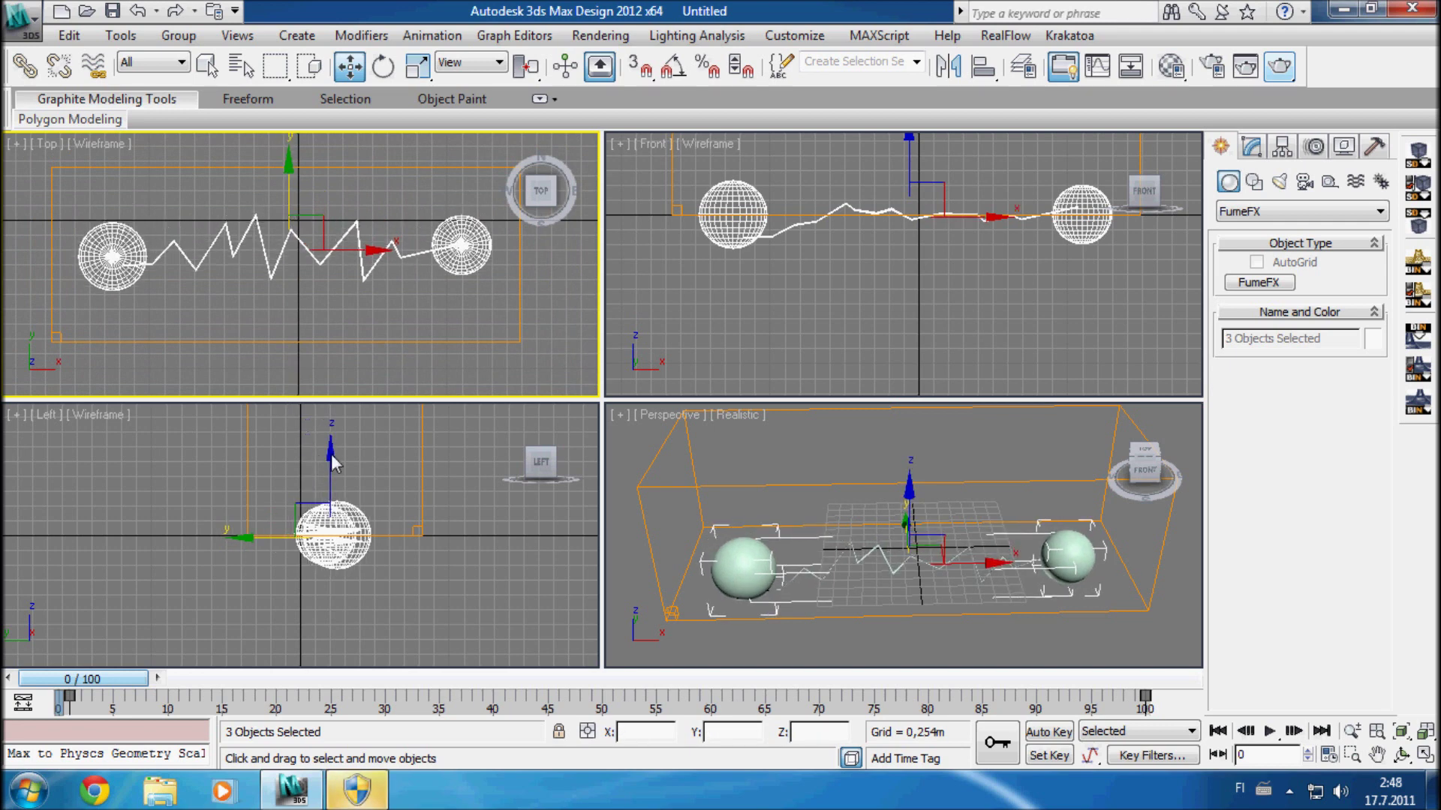
middle_drag(331, 453, 305, 503)
drag(305, 485, 304, 457)
alt+middle_drag(832, 581, 797, 594)
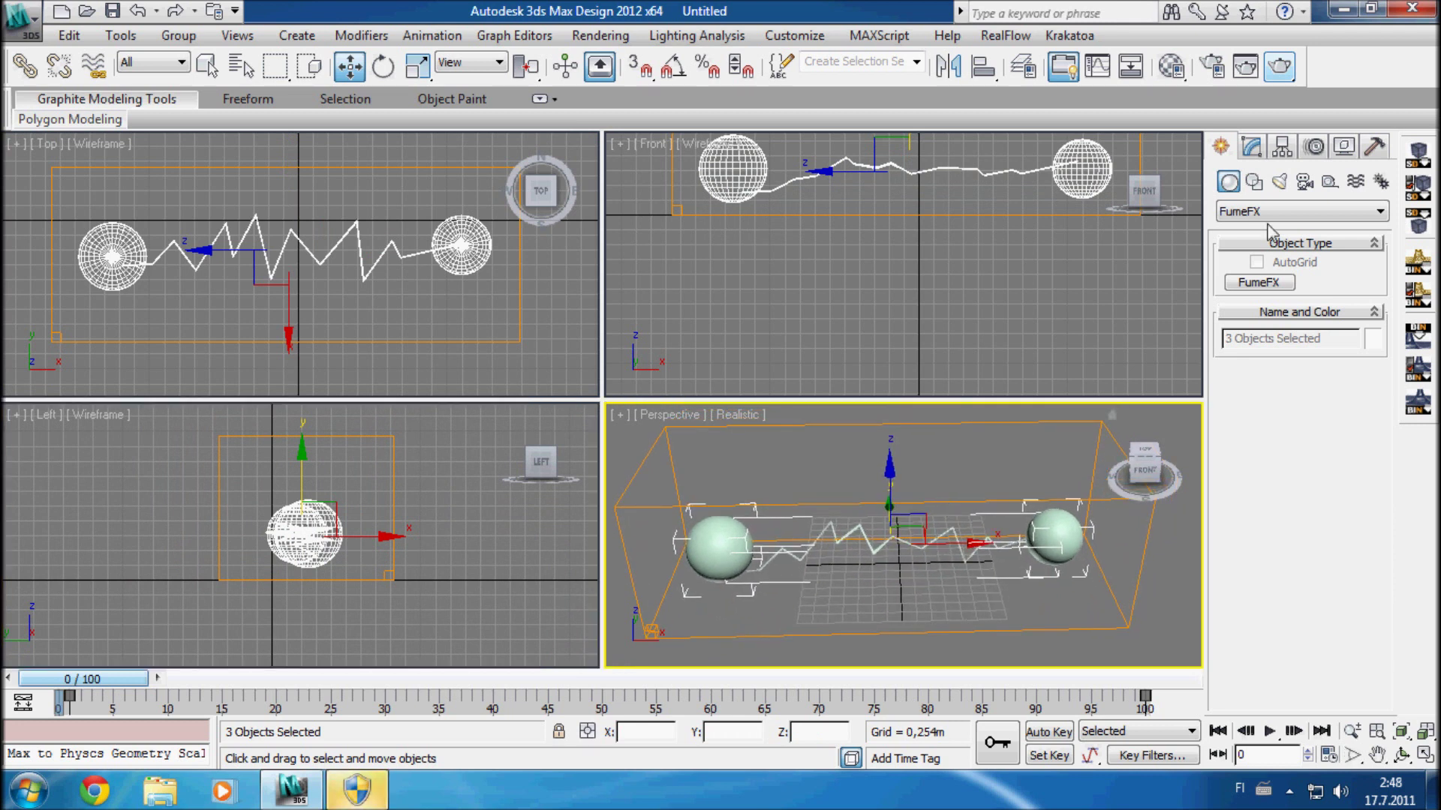
click(1330, 183)
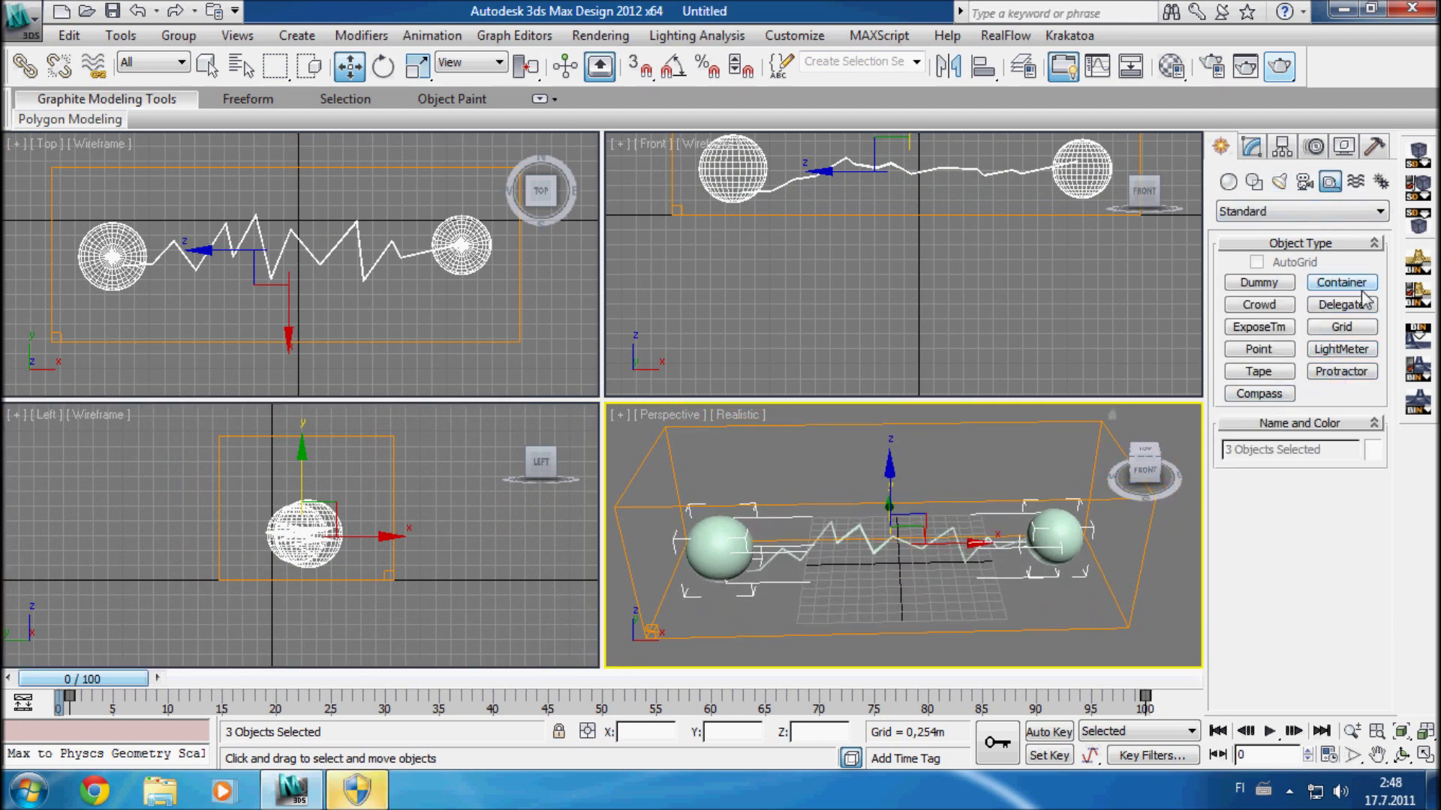
Step: Add an FFX Object Src helper emitting from Line001, then select the FumeFX001 grid
click(1284, 211)
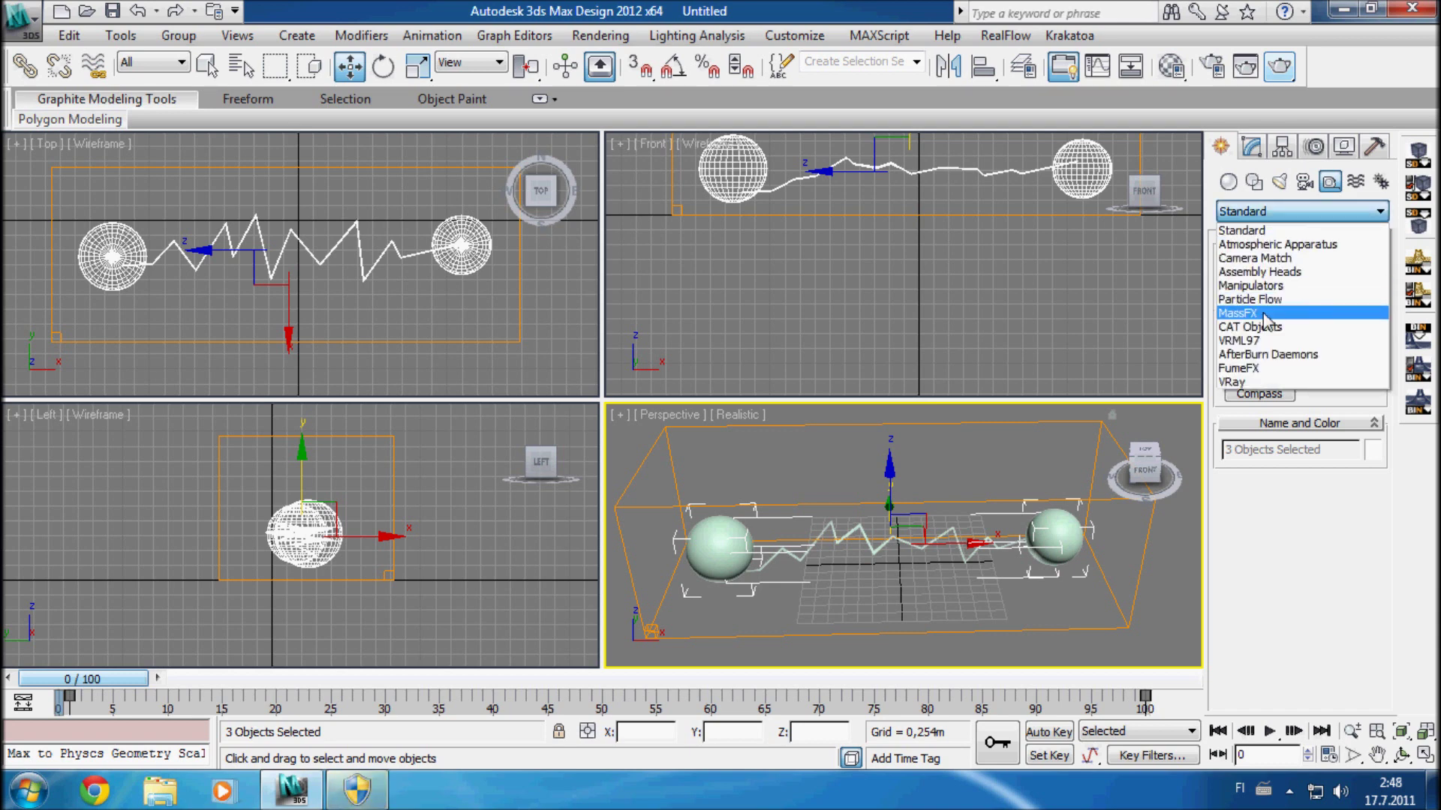
click(1273, 367)
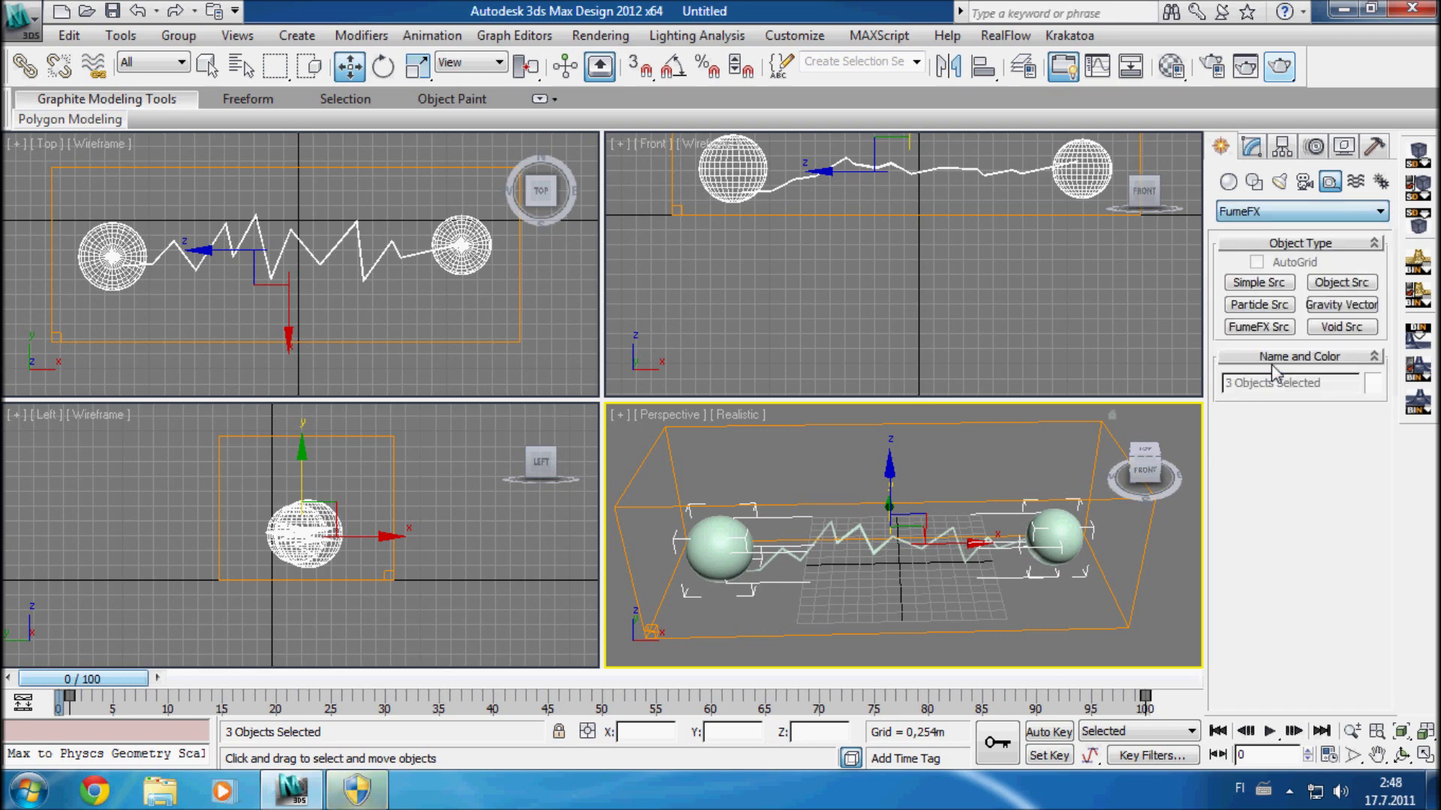
click(1342, 282)
drag(879, 585, 925, 617)
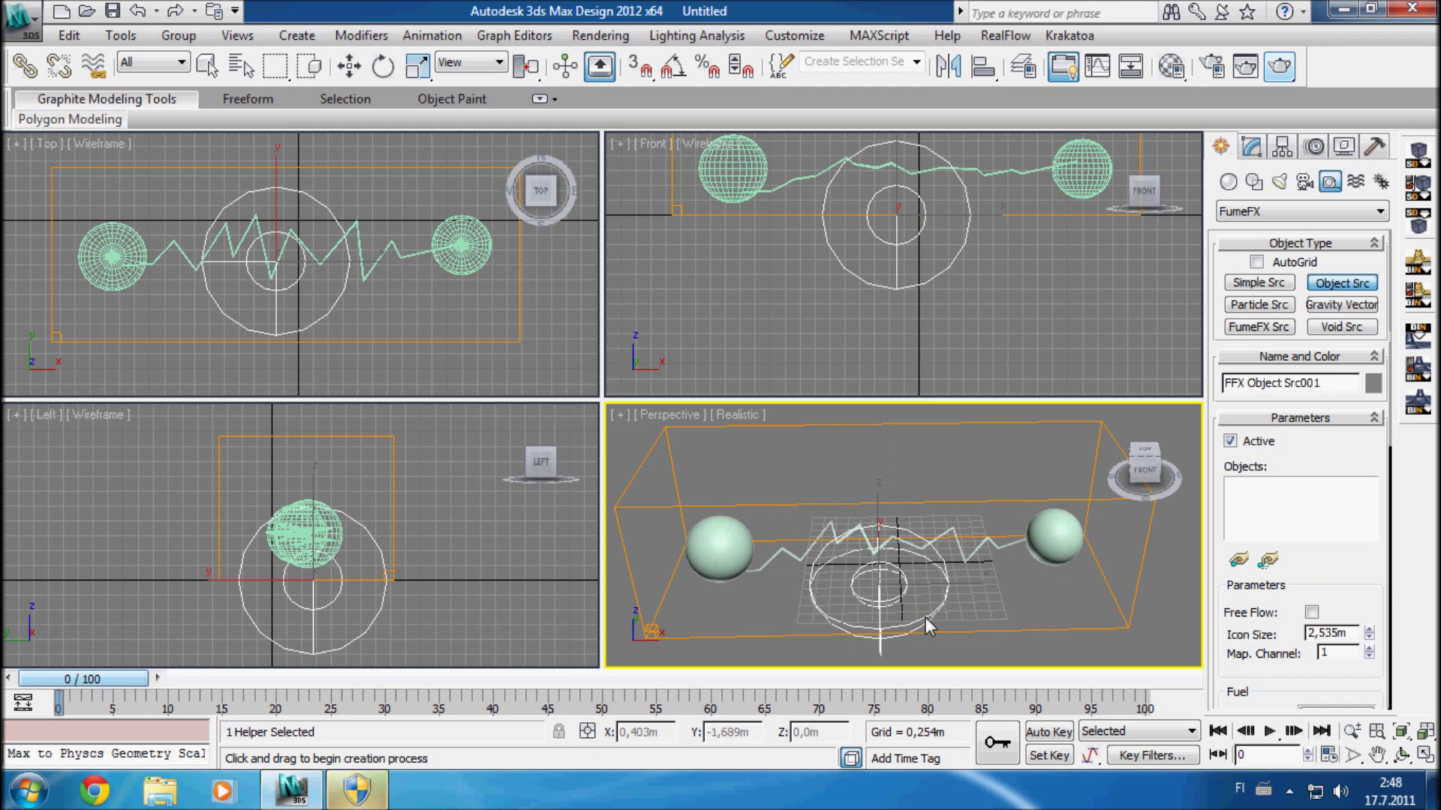
click(1238, 560)
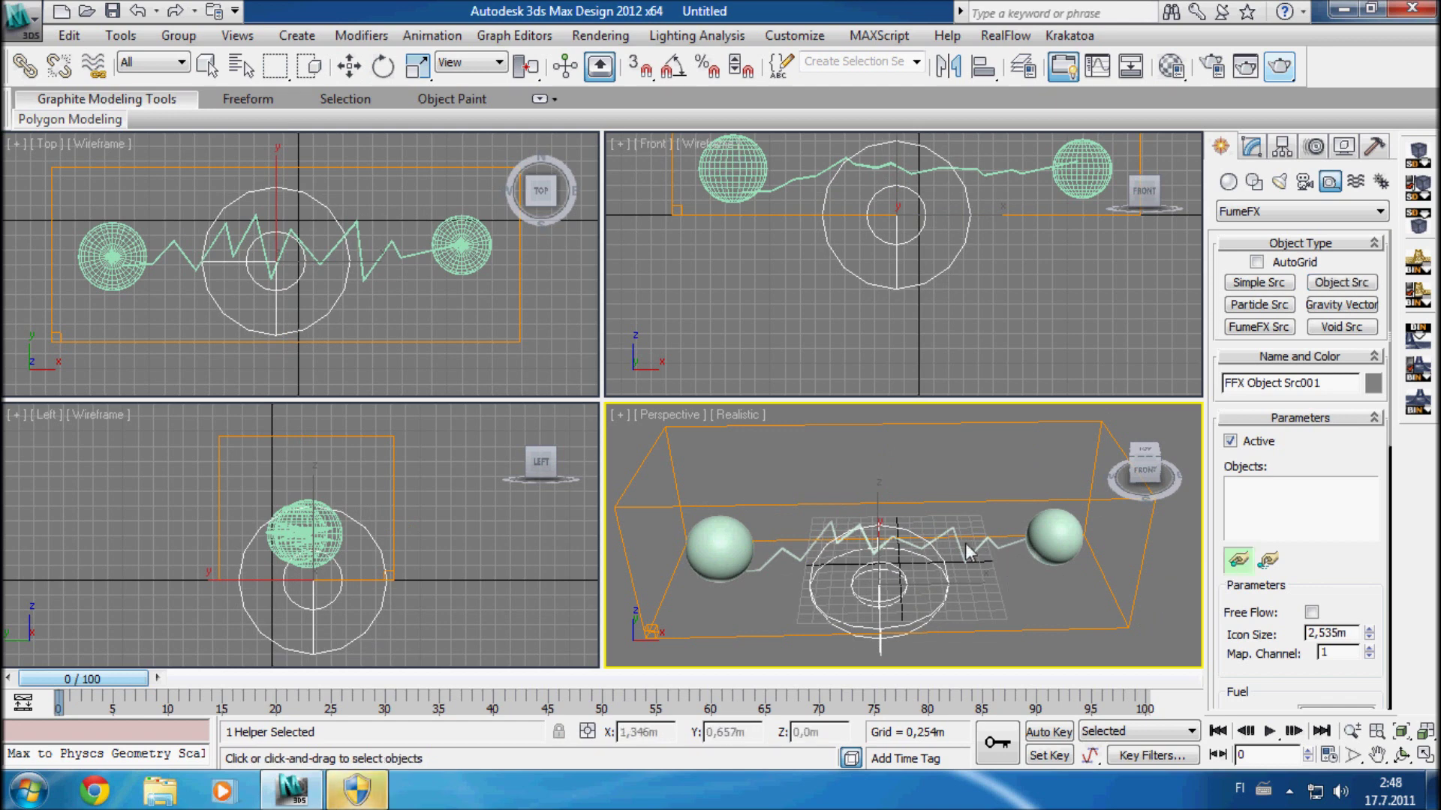
key(w)
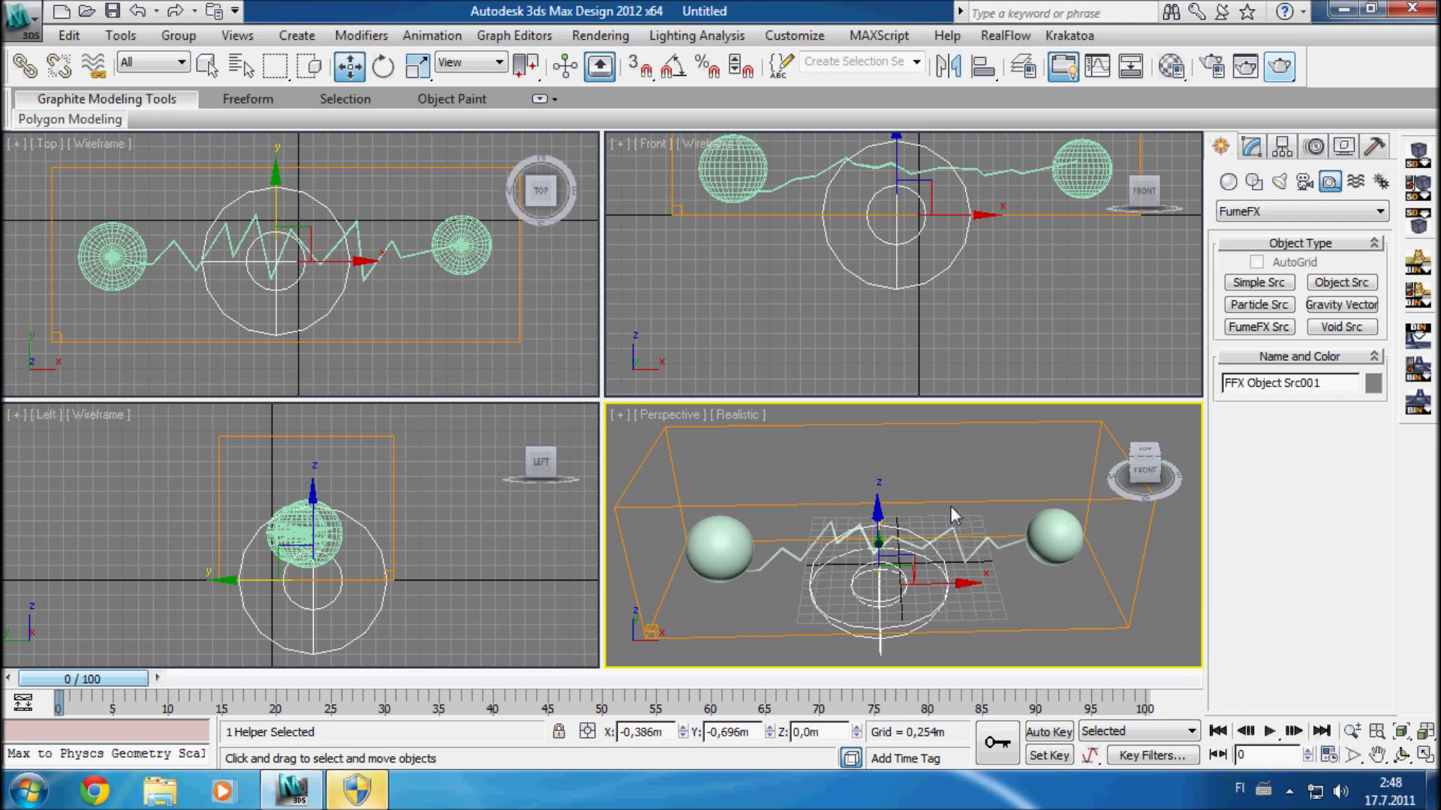
click(934, 421)
Step: In the FumeFX UI's Obj/Src tab, add FFX Object Src001 to the grid
click(1251, 146)
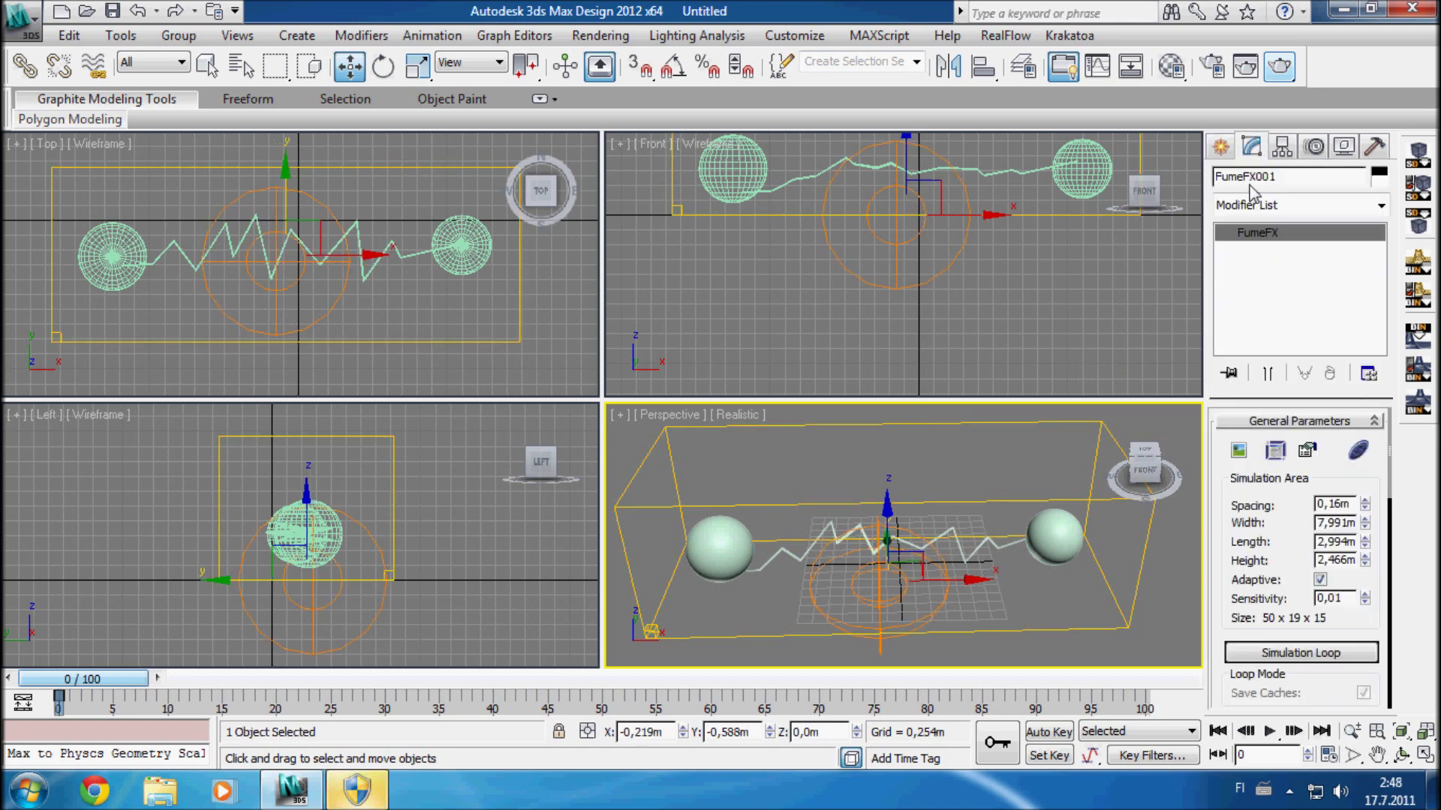
click(1274, 450)
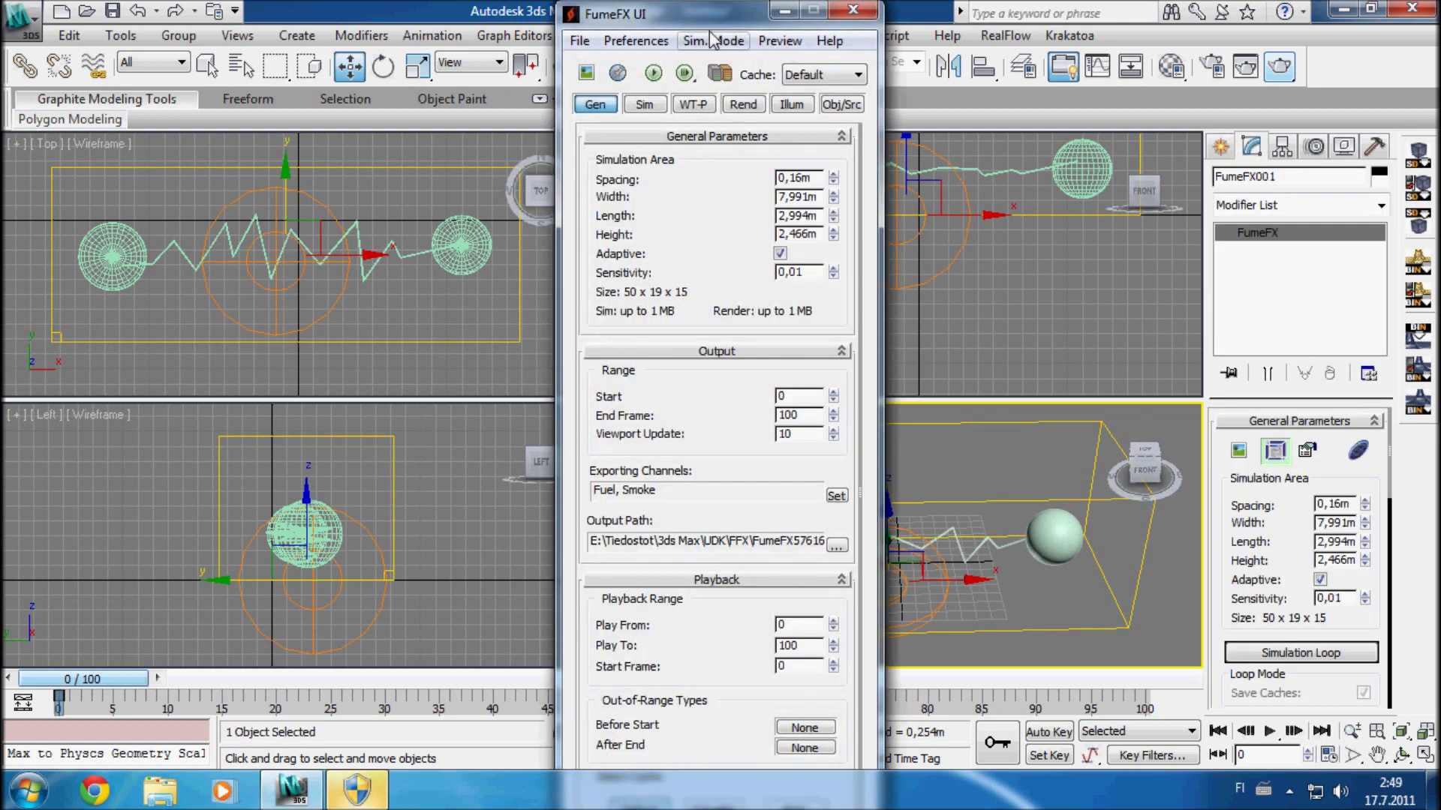
drag(664, 22, 131, 23)
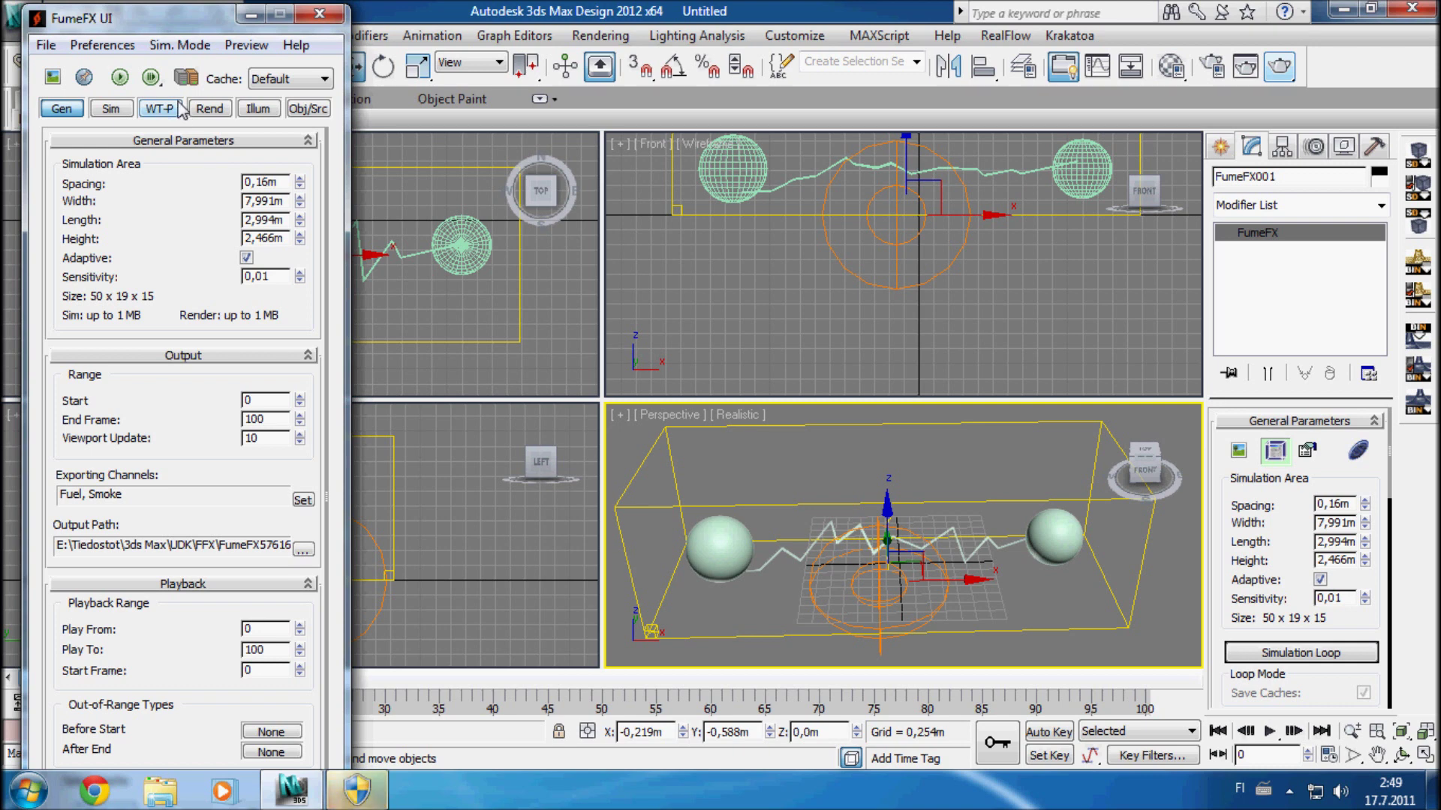
click(299, 107)
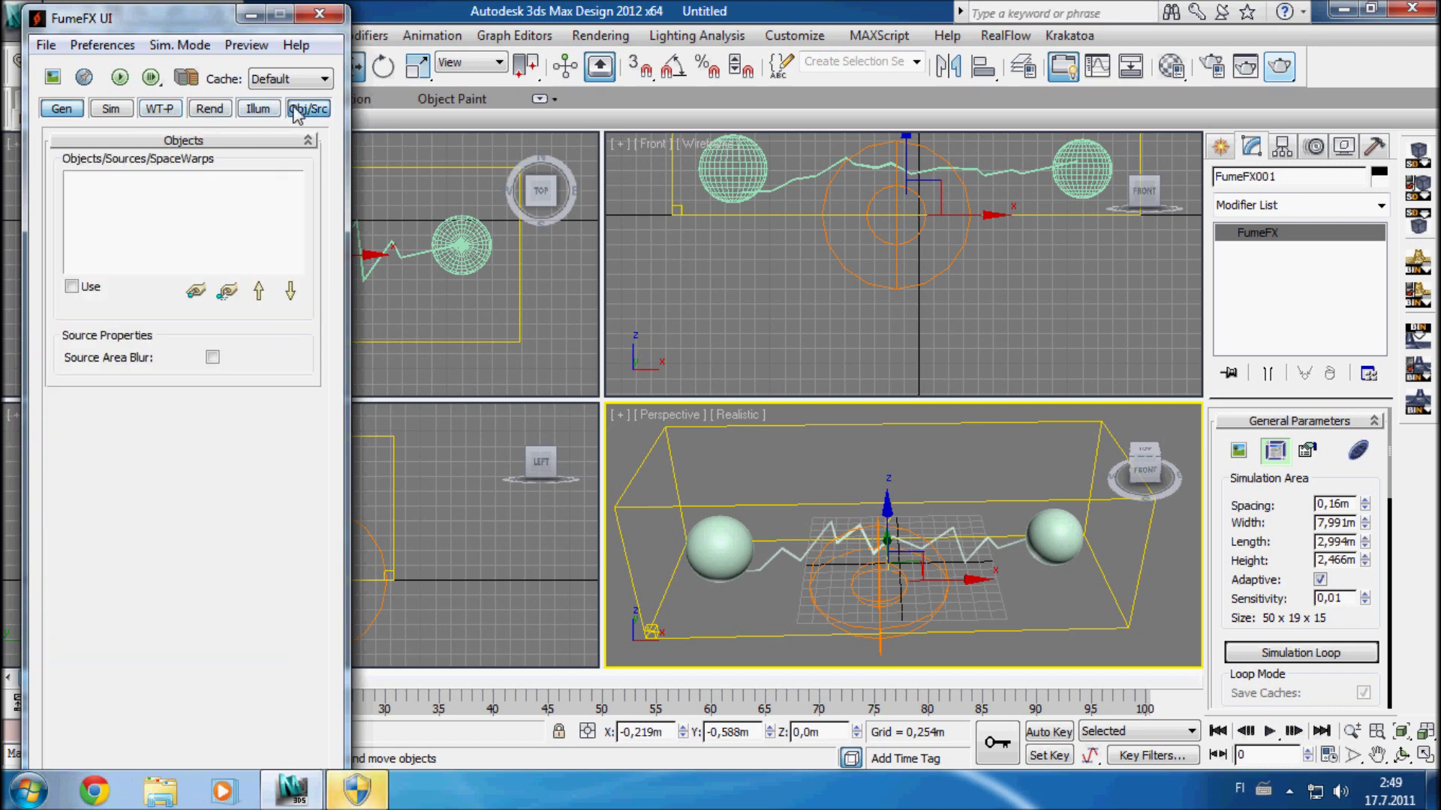
click(193, 292)
click(853, 587)
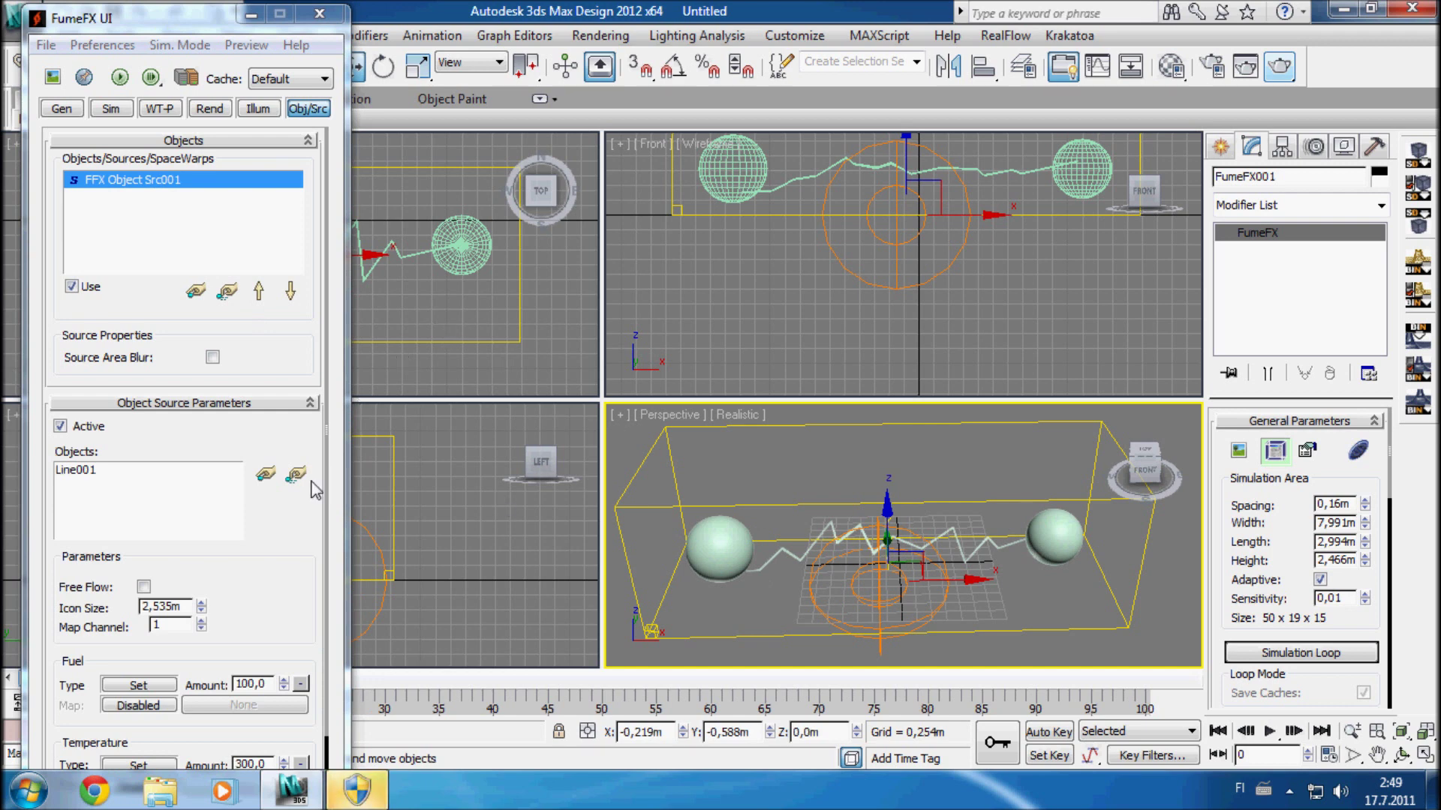
Step: Set the source's Fuel Amount to 20
scroll(276, 583, down, 3)
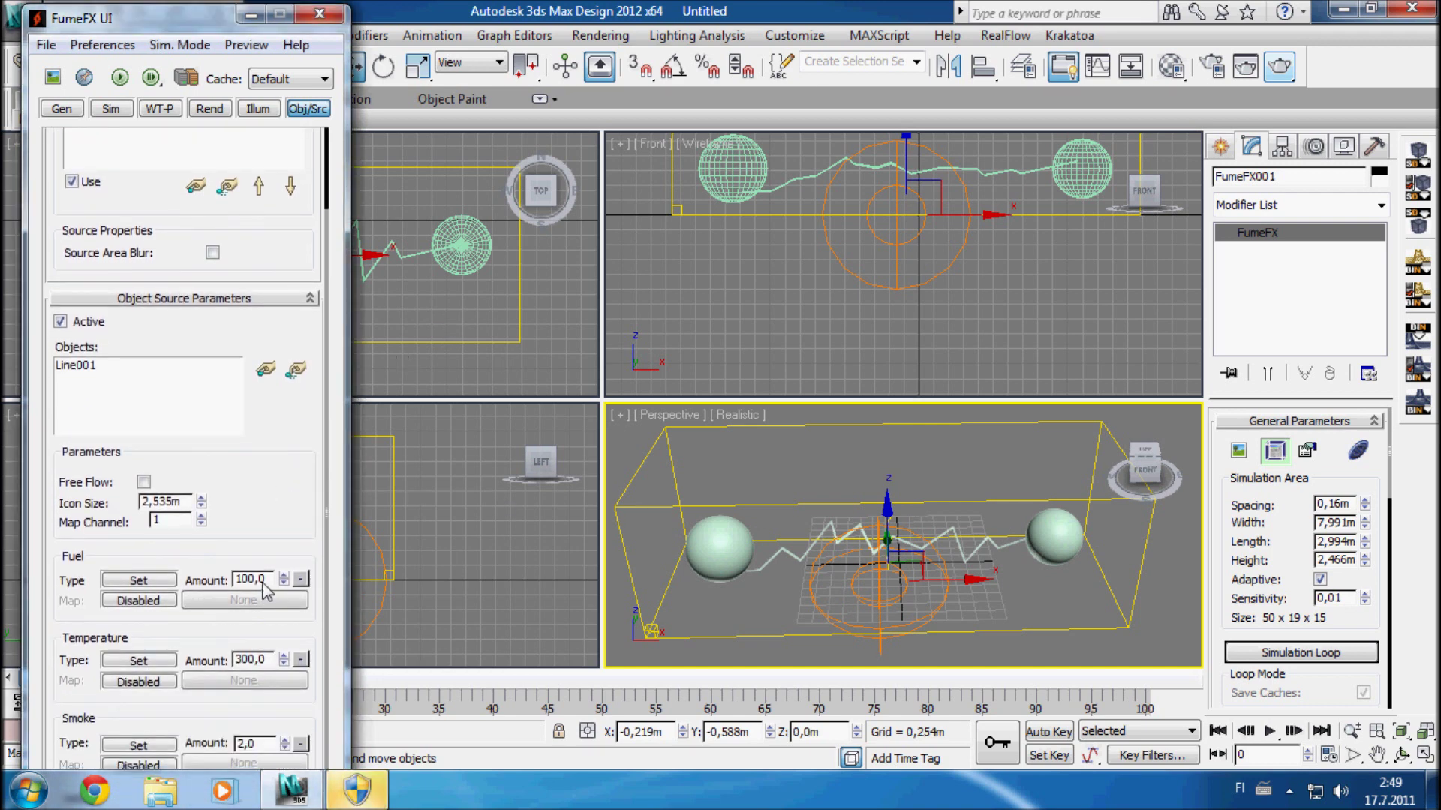
double_click(267, 582)
text(20)
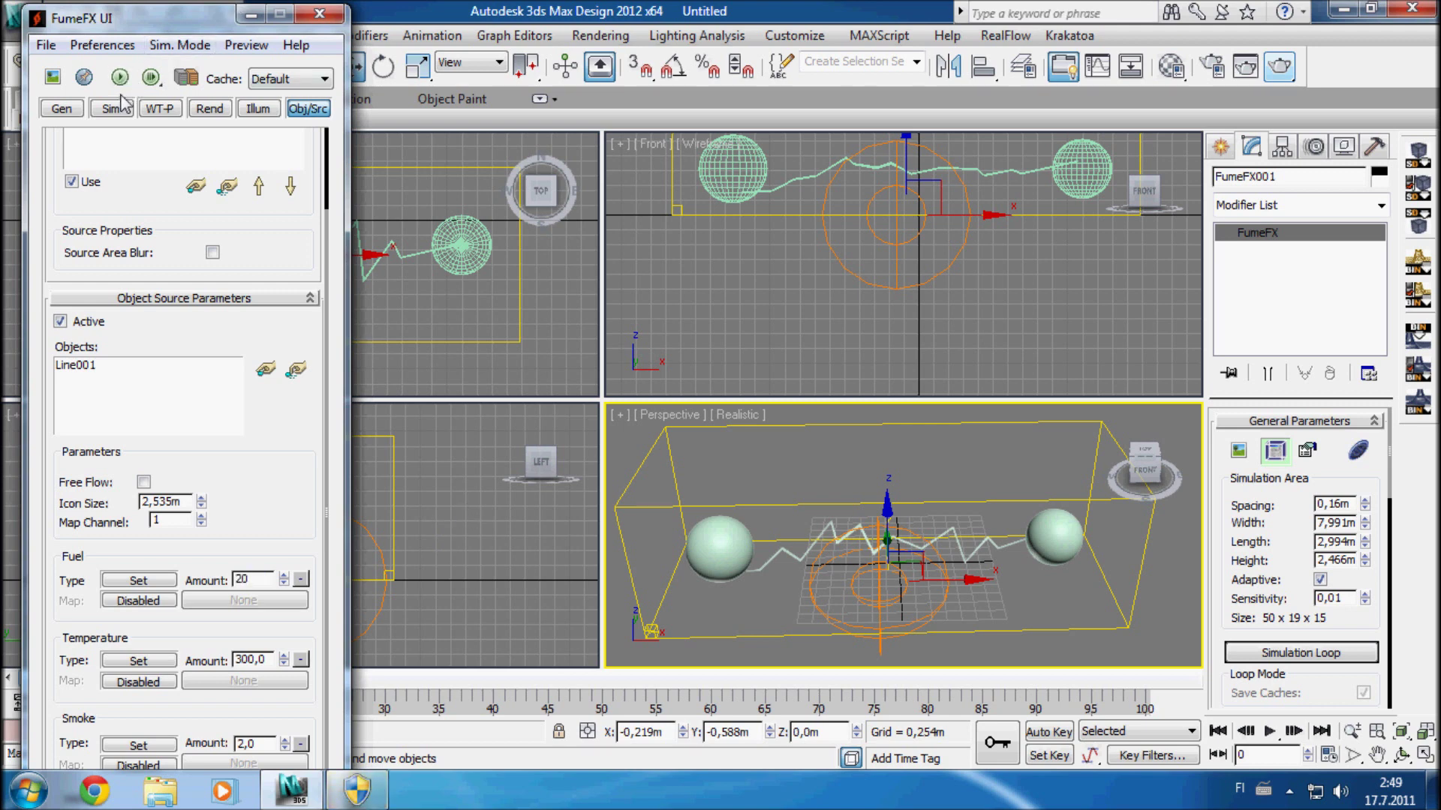
Step: On the Rend tab, change the FumeFX Fire Color from orange to blue
click(243, 109)
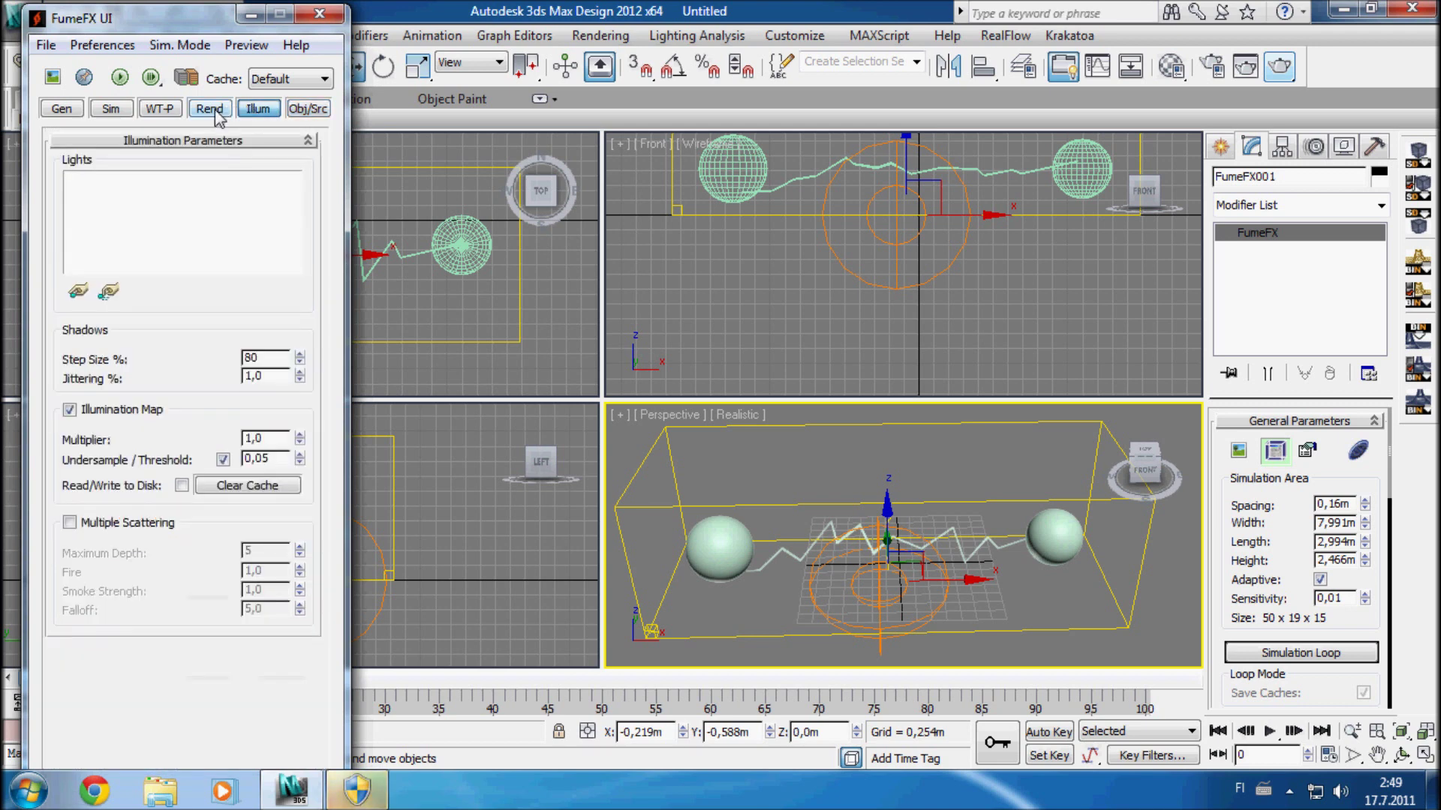
click(210, 111)
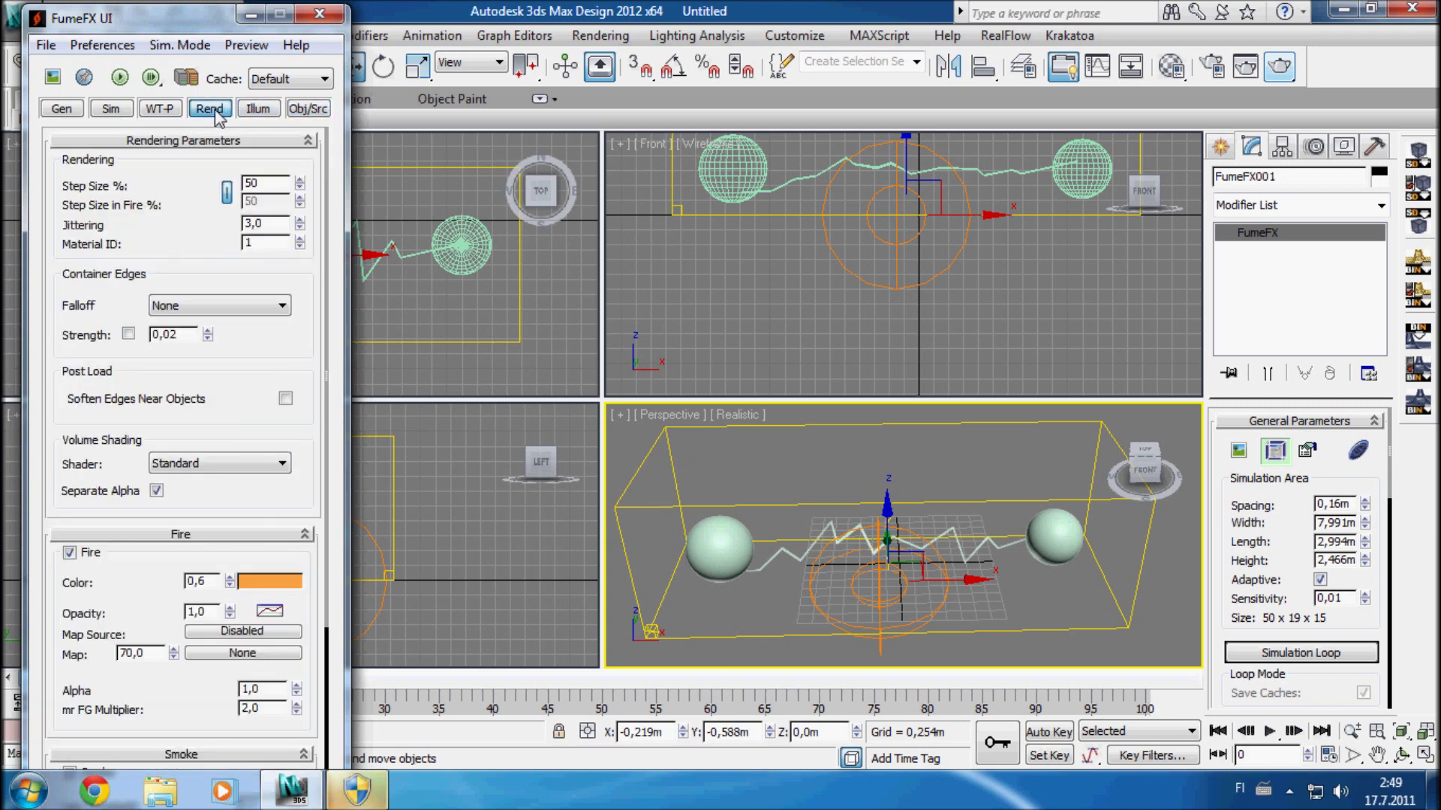
click(294, 586)
click(536, 134)
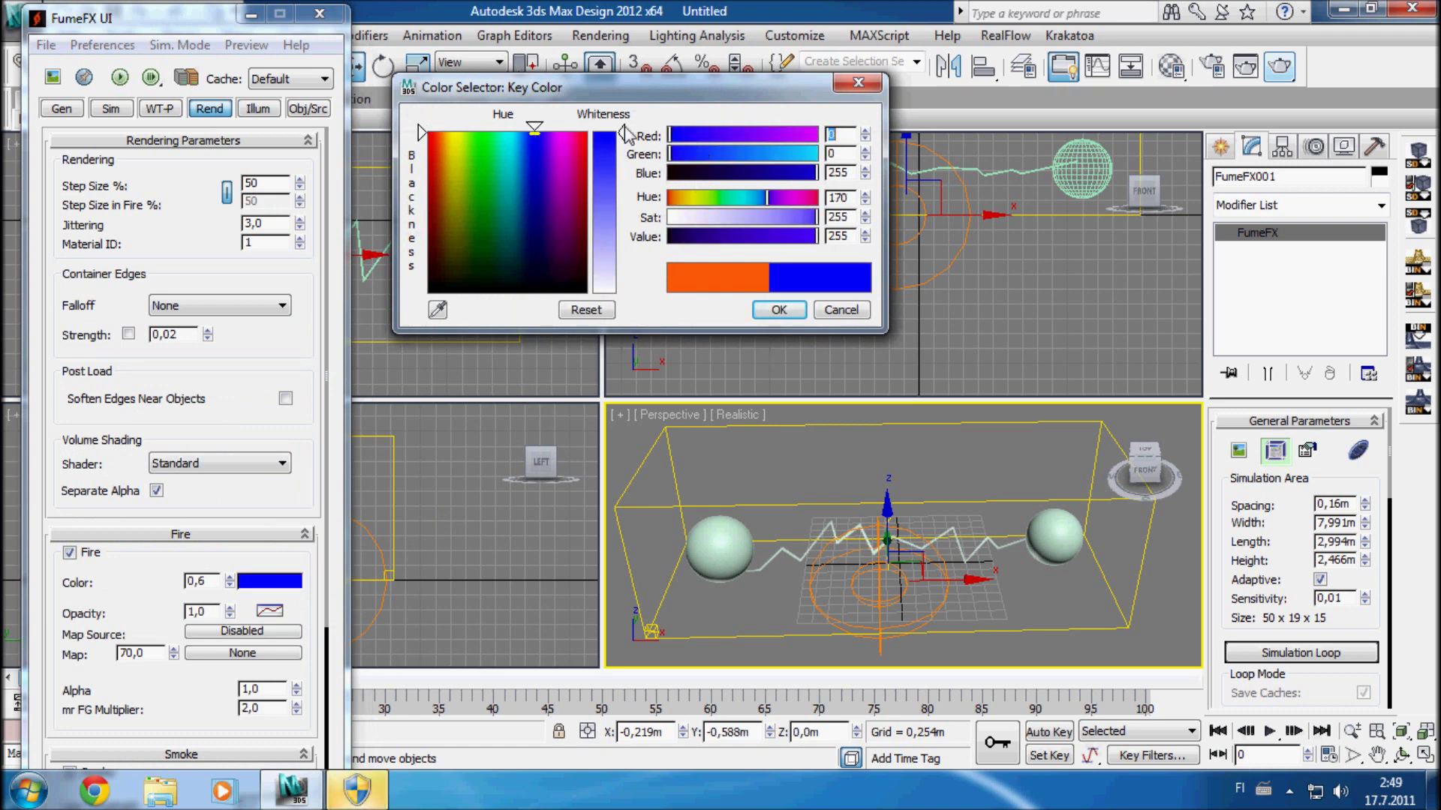
click(779, 310)
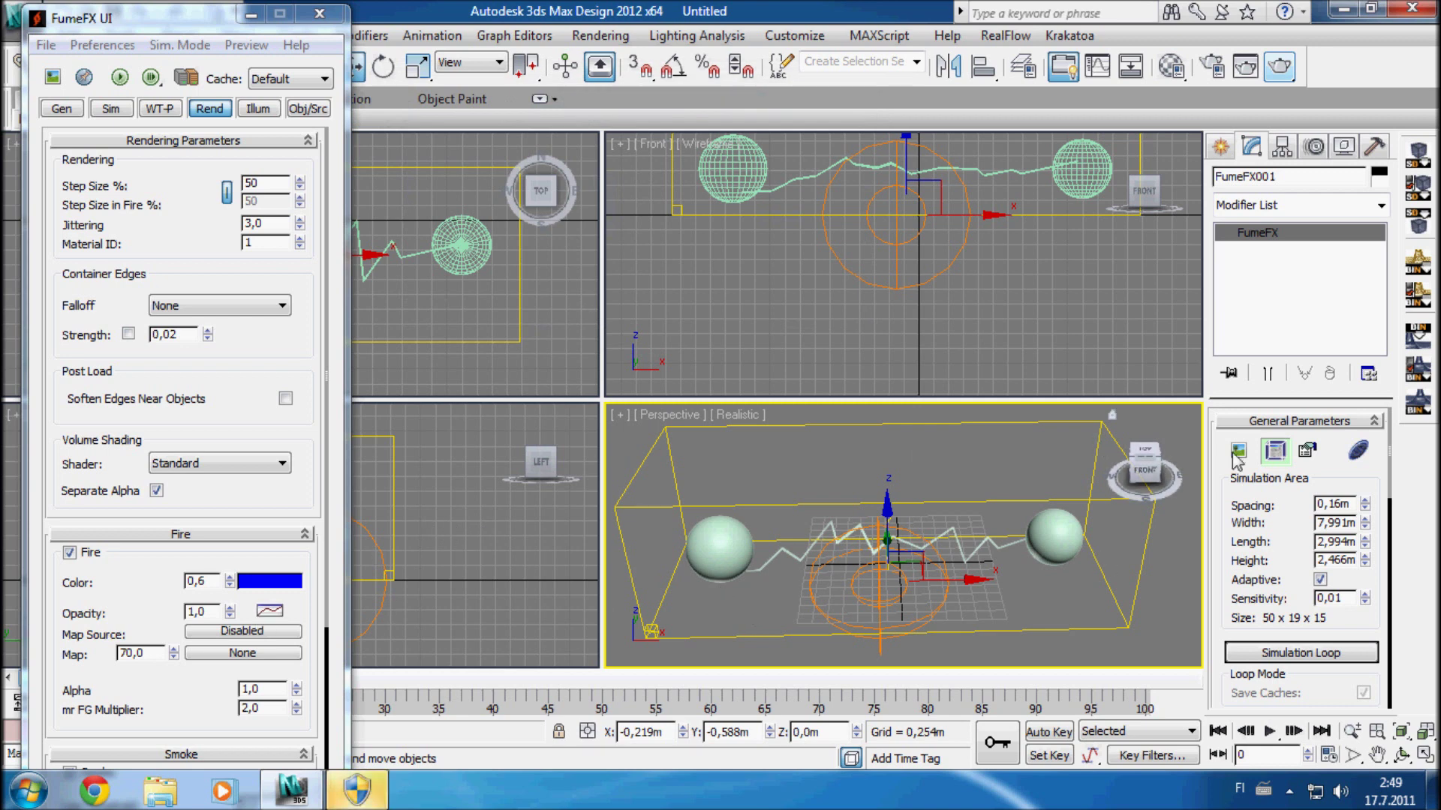
Step: Switch the fire colour to Key mode and drag the blue gradient key to about 71
right_click(282, 591)
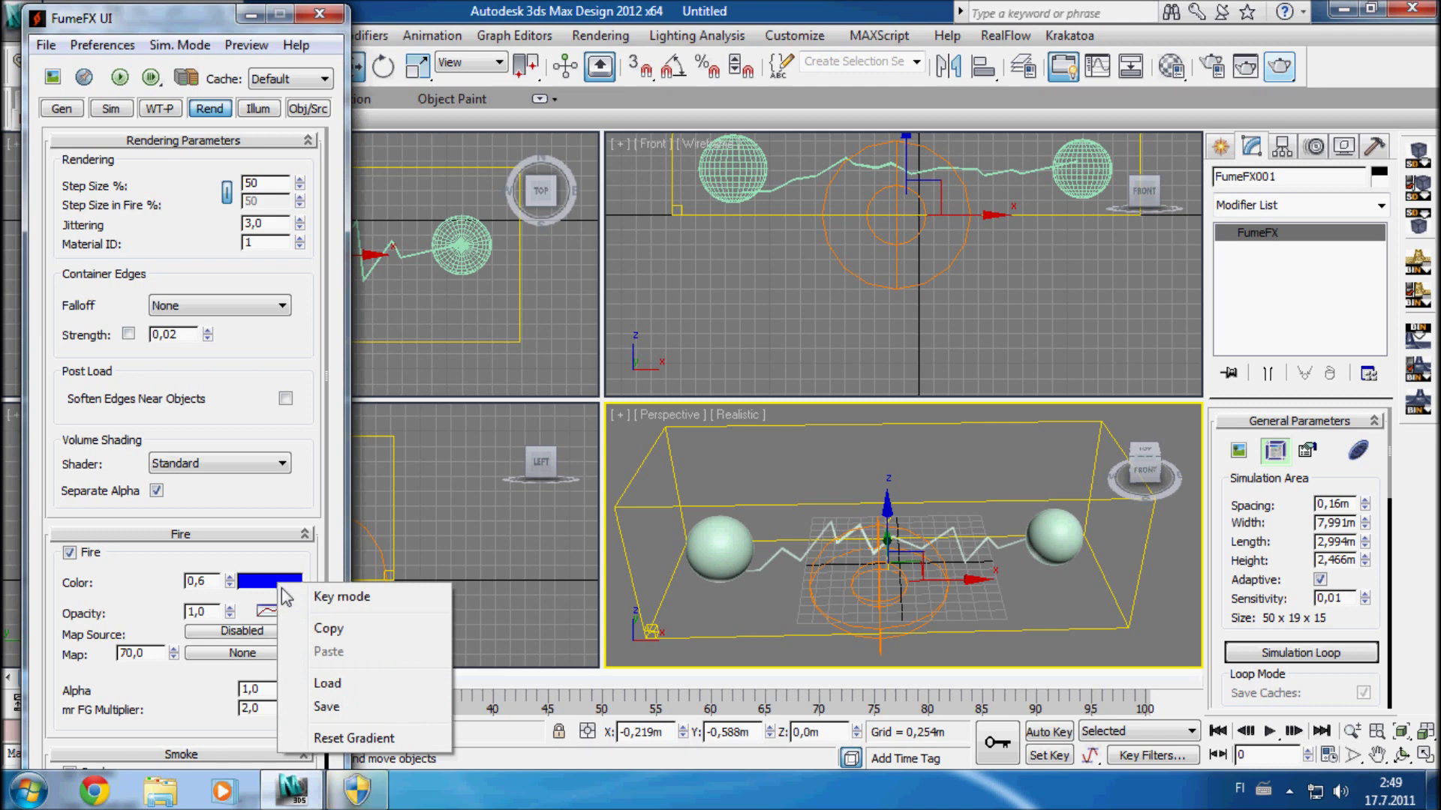
click(339, 596)
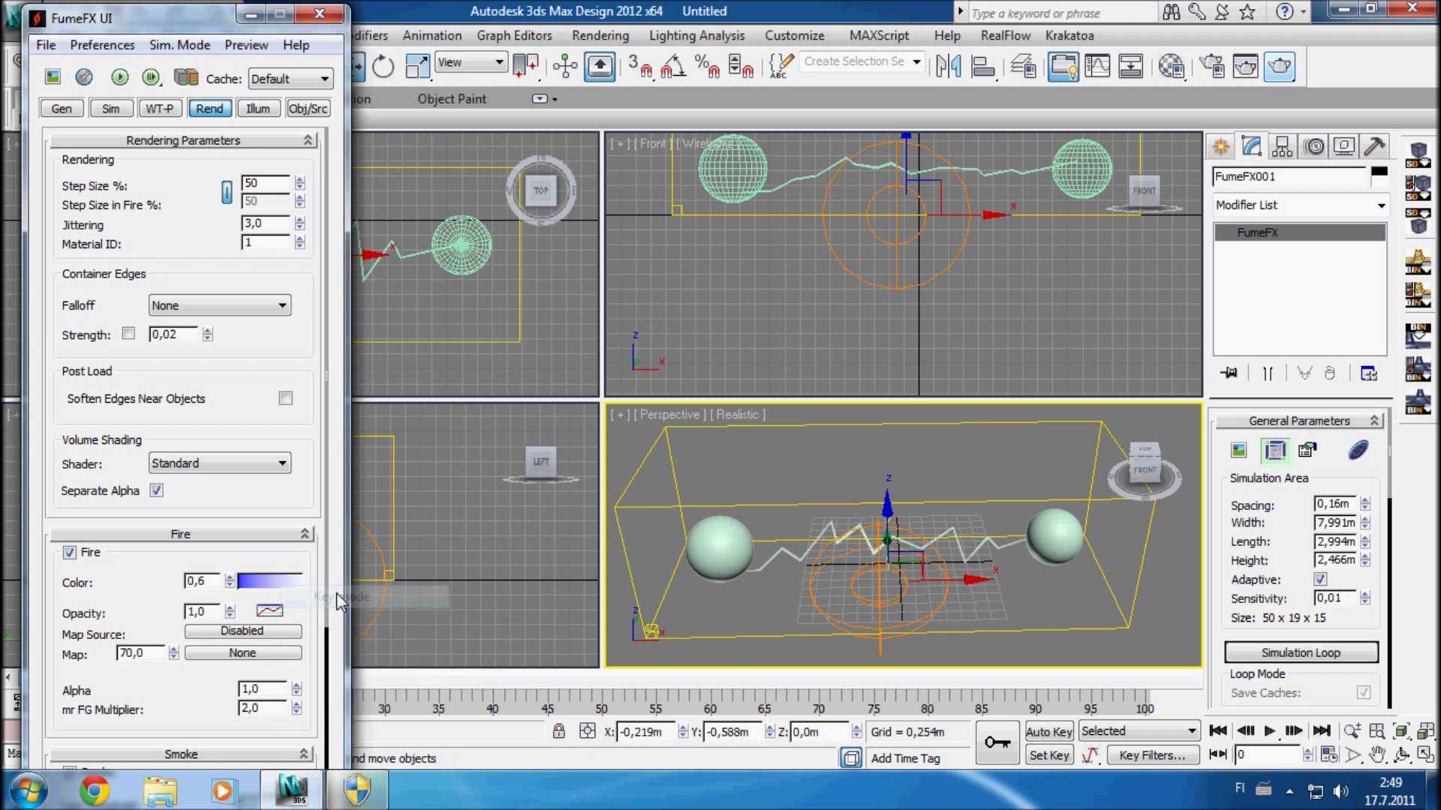
double_click(279, 593)
click(568, 421)
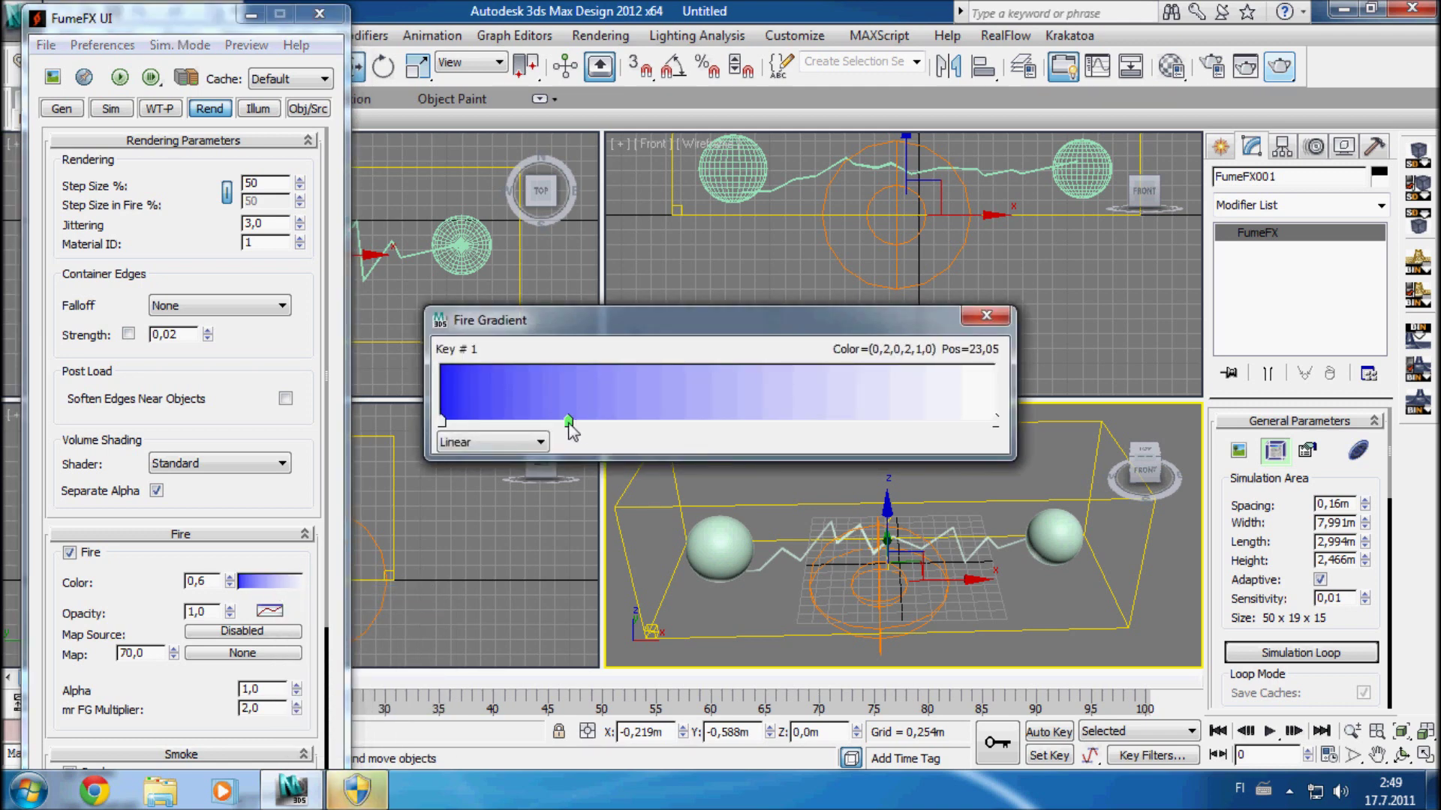
drag(572, 421, 838, 421)
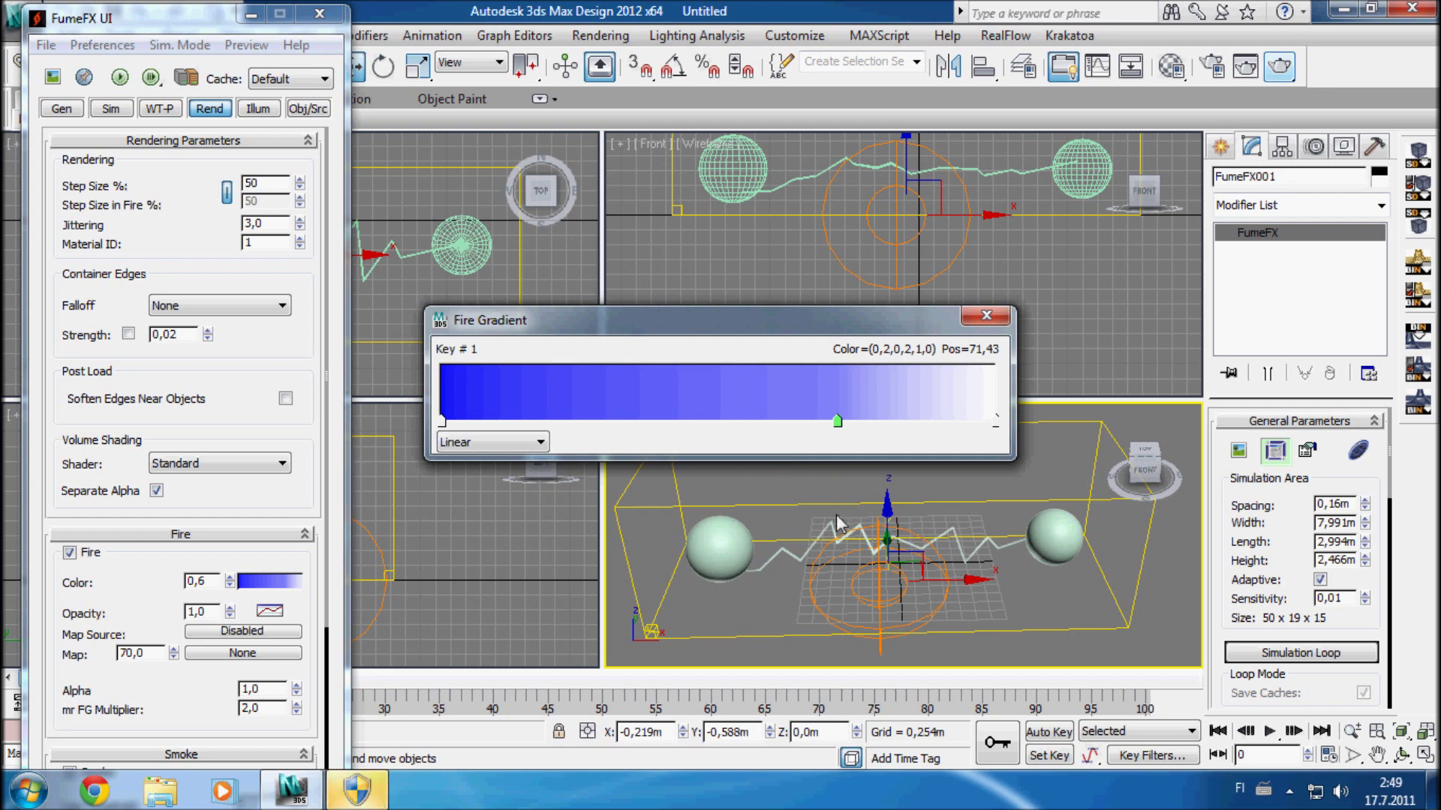
click(988, 316)
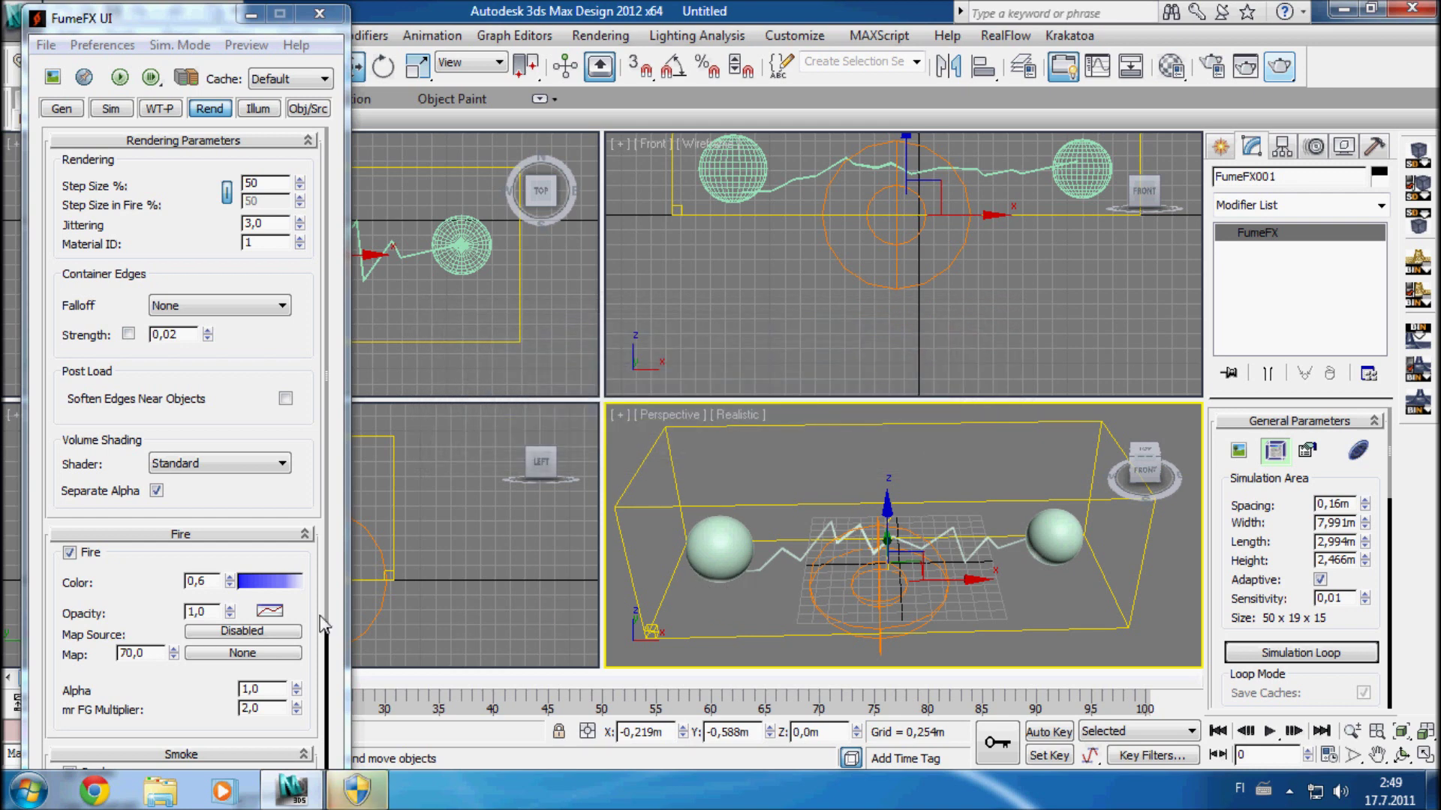
Step: Enter 0,1 as the FumeFX grid Spacing, giving an 80 x 30 x 25 grid
scroll(186, 683, down, 5)
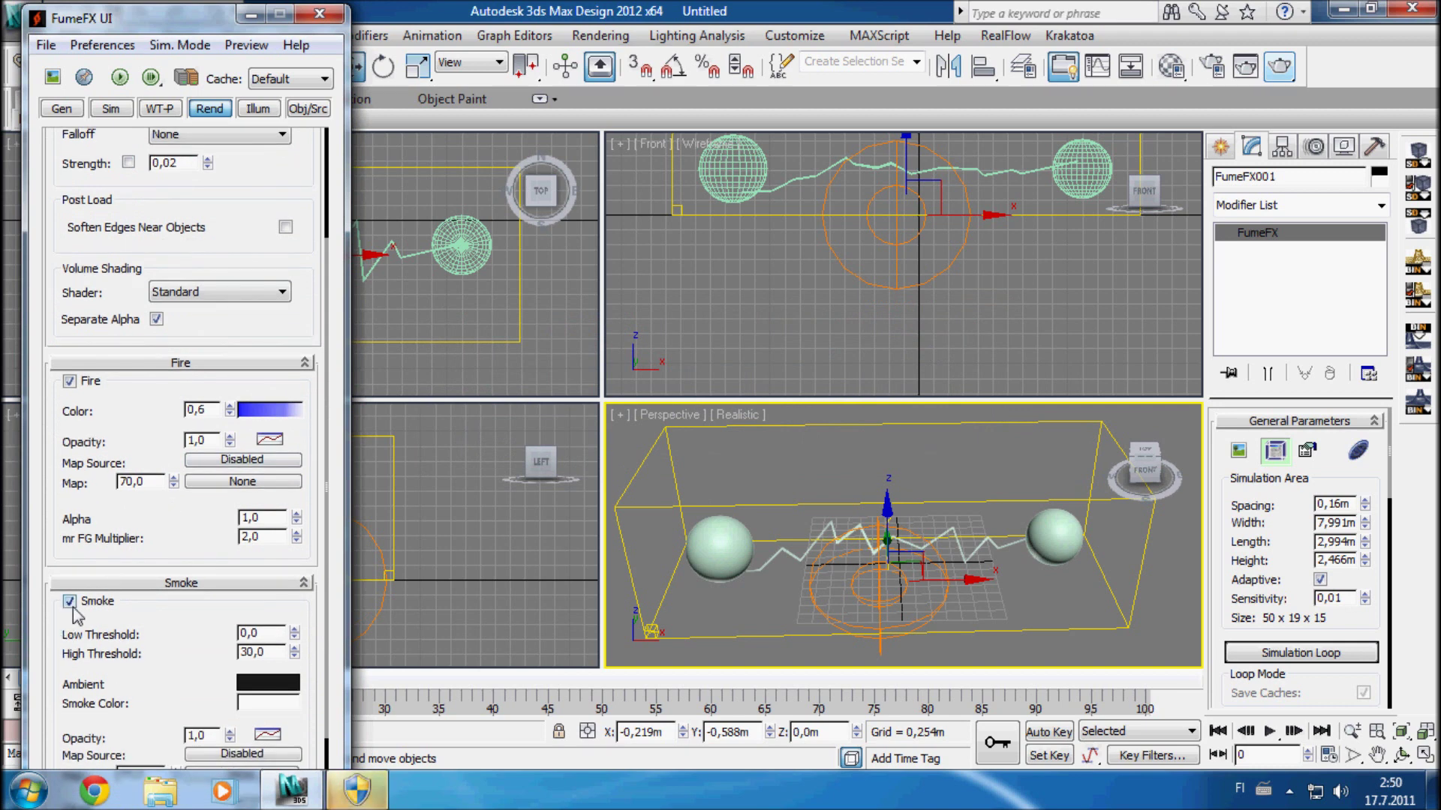
scroll(183, 524, down, 4)
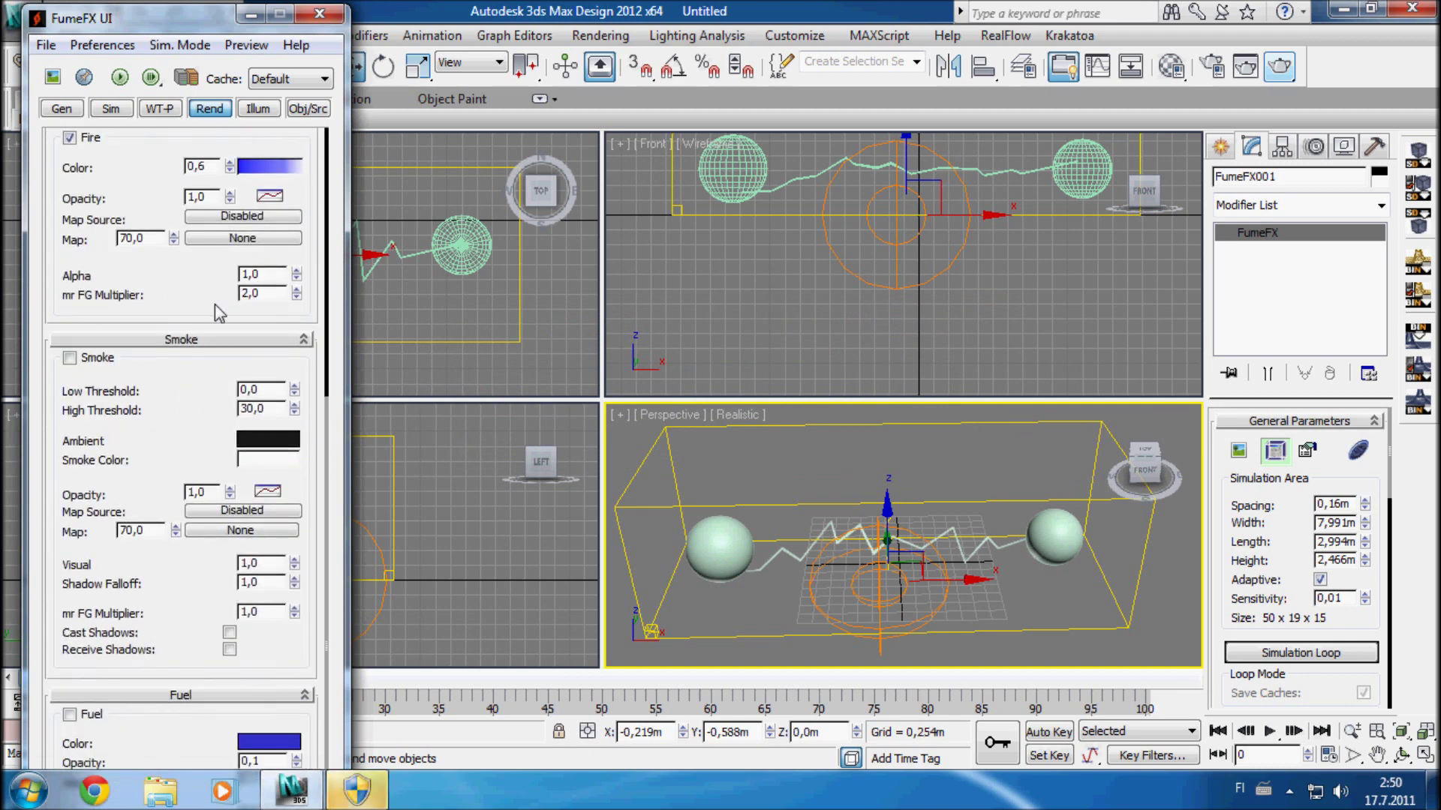
scroll(217, 758, up, 6)
click(158, 110)
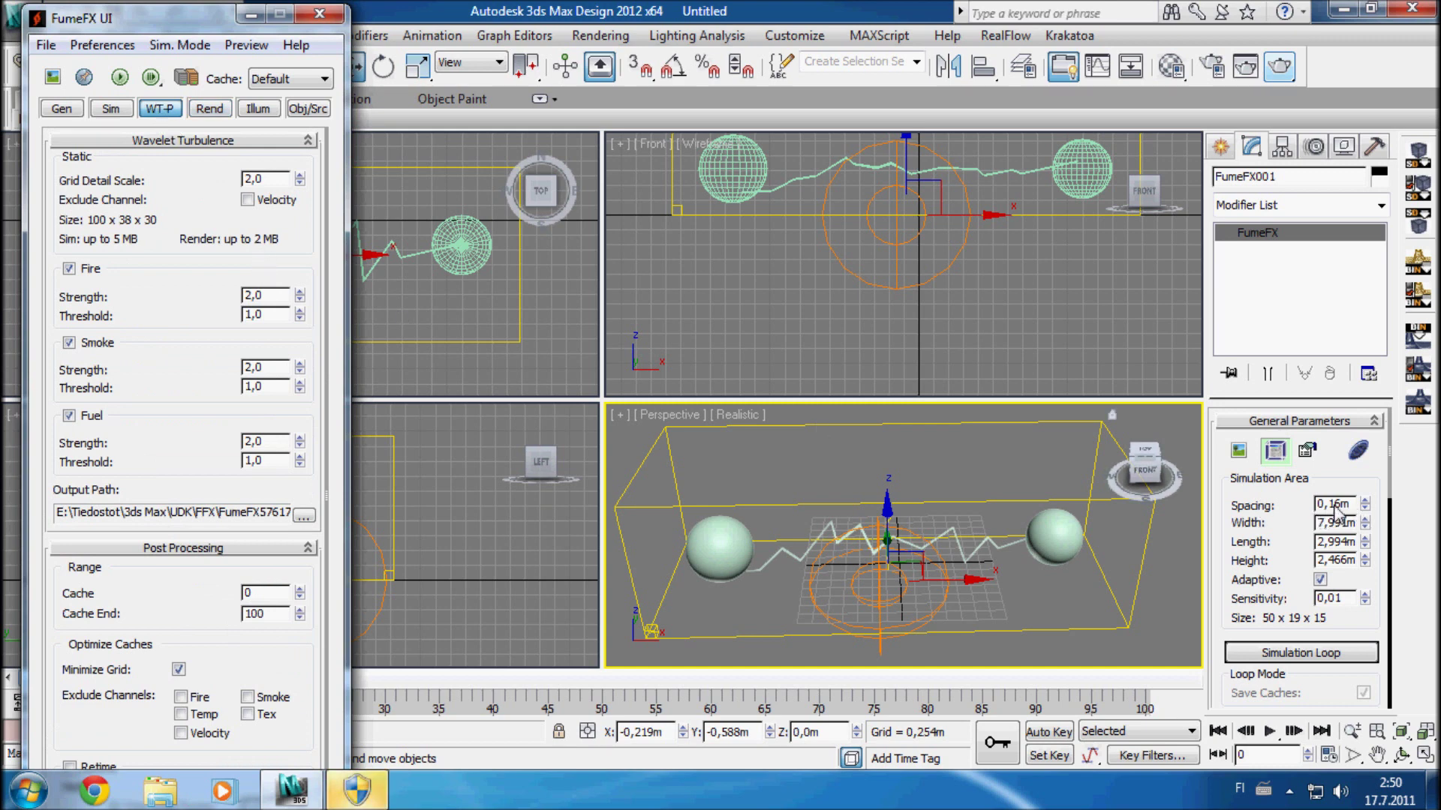
drag(1332, 504, 1435, 501)
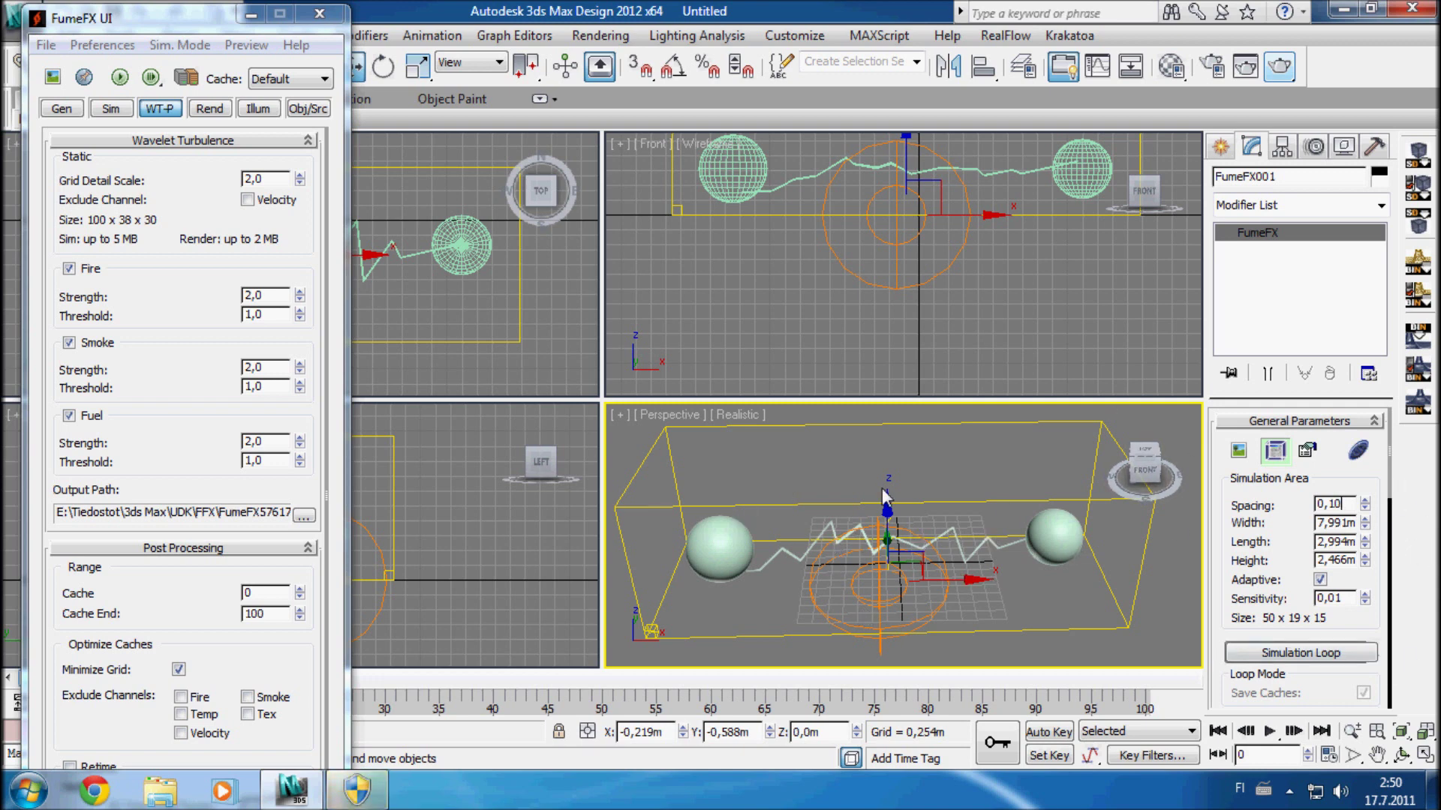
key(Return)
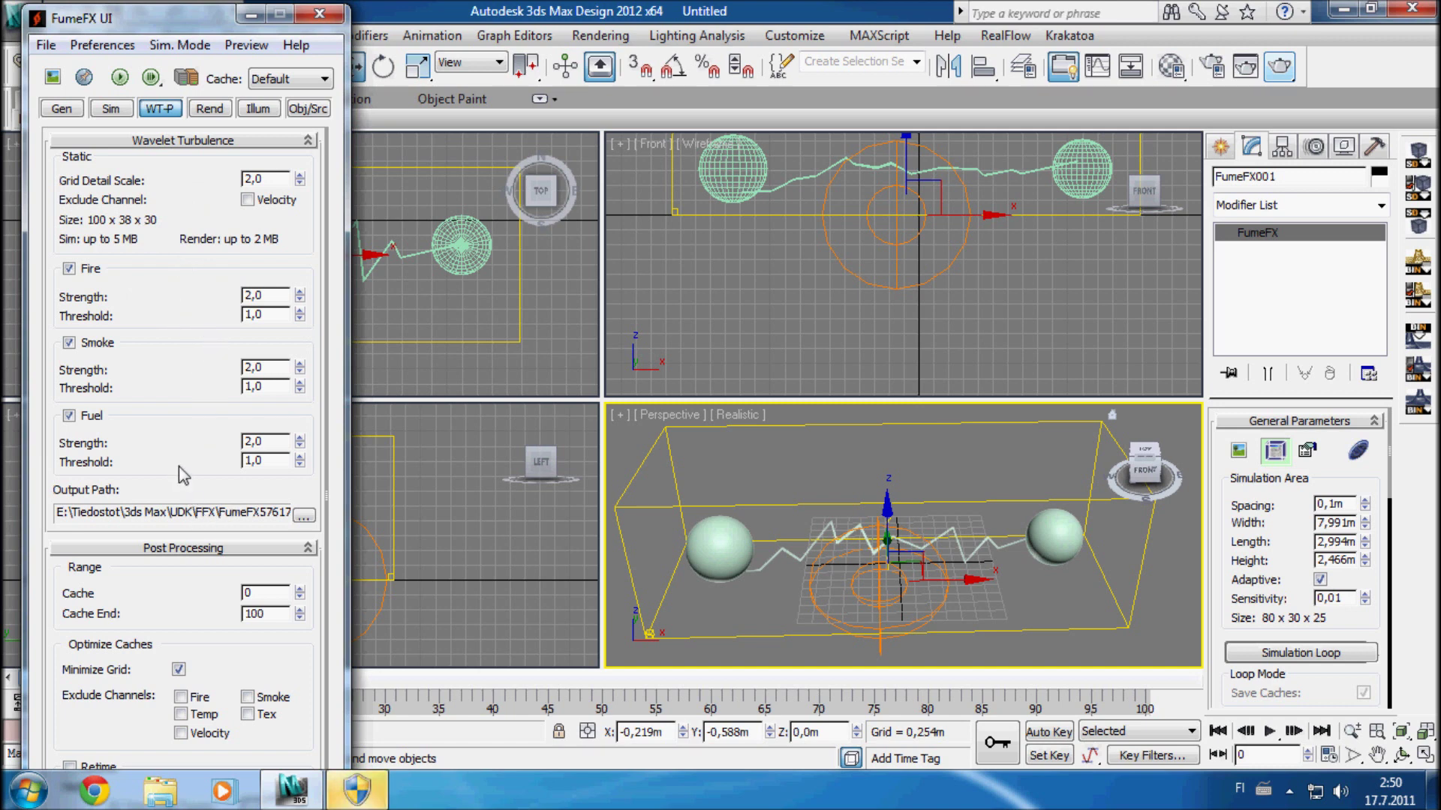
scroll(178, 466, down, 1)
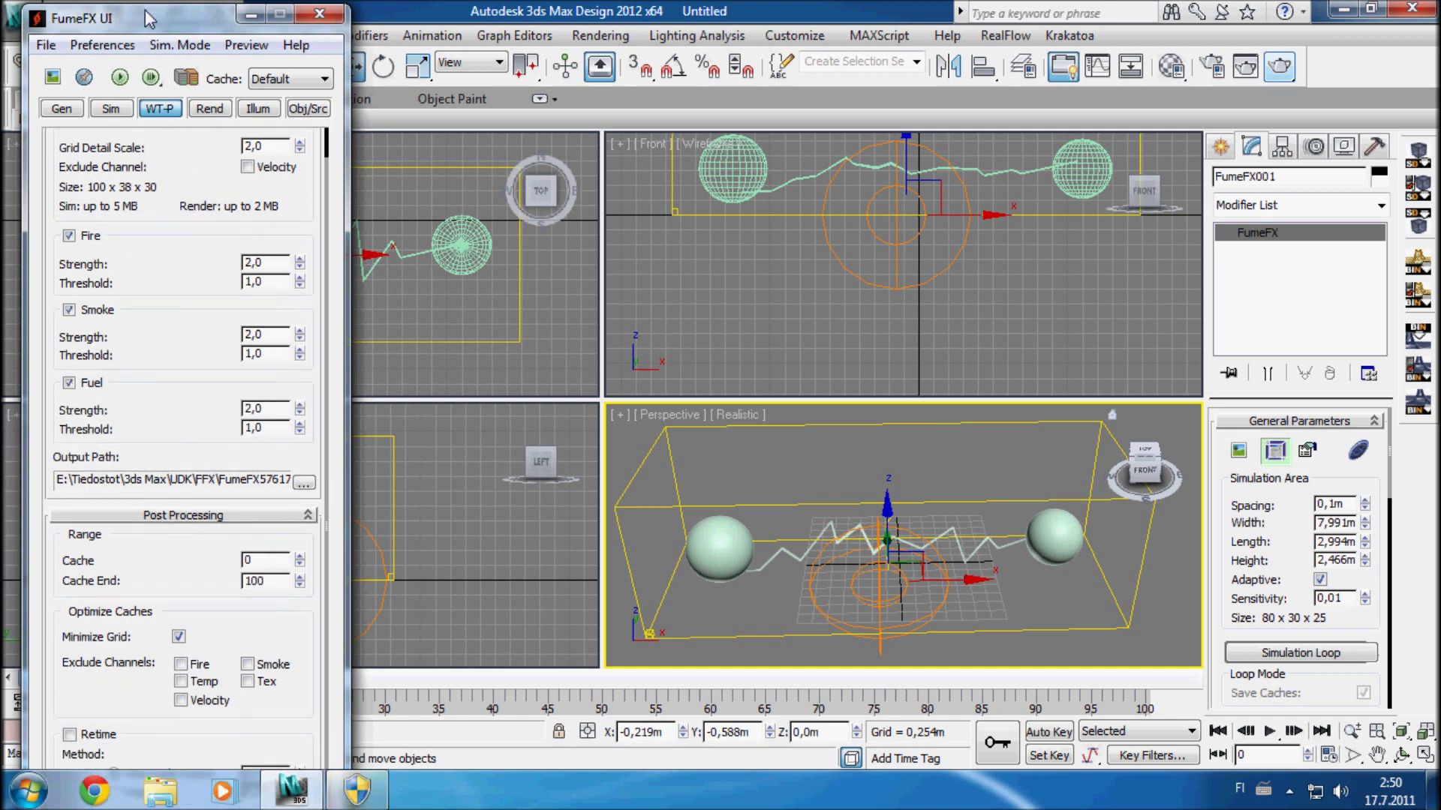
mouse_move(147, 17)
mouse_down()
mouse_move(151, 3)
mouse_move(154, 20)
mouse_up()
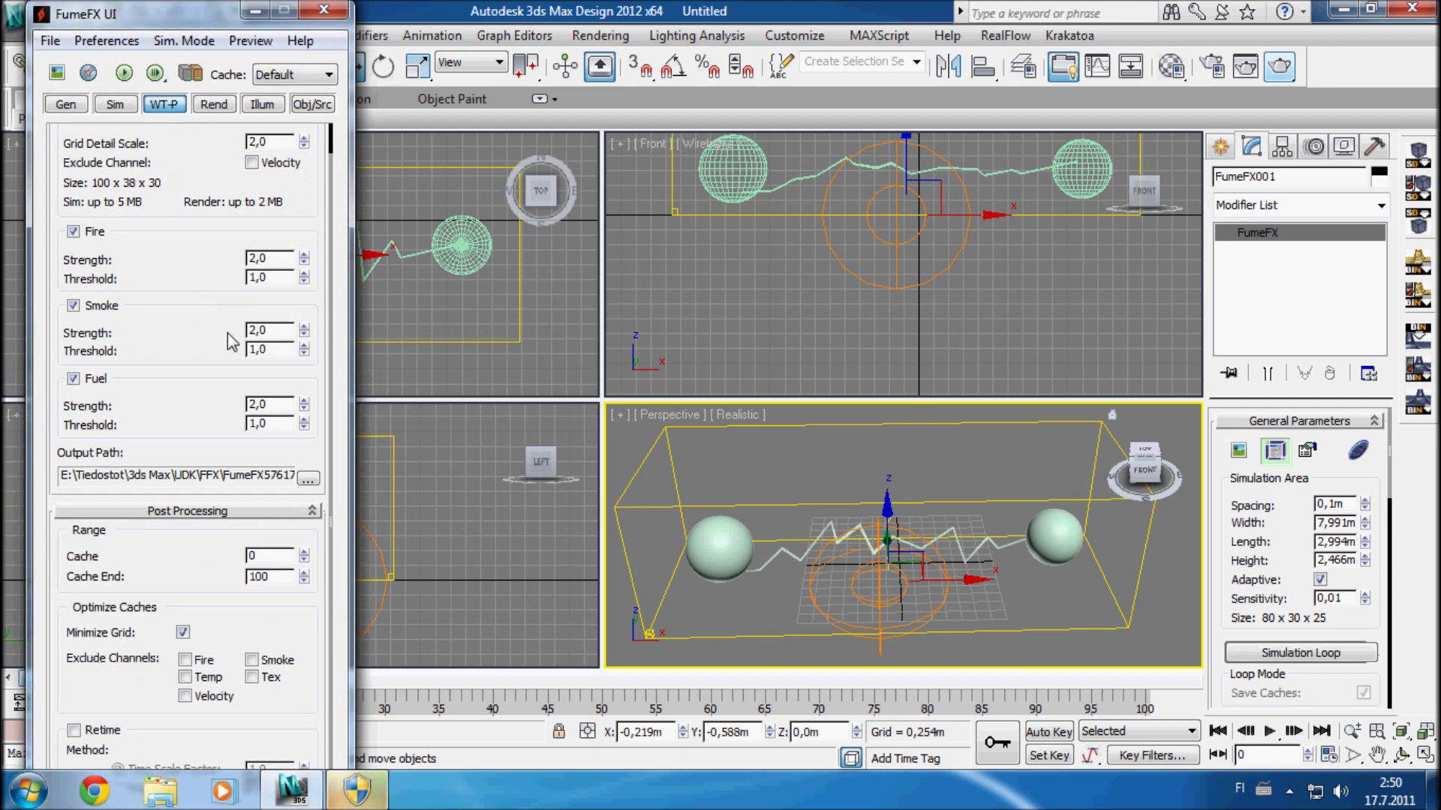
scroll(226, 341, up, 1)
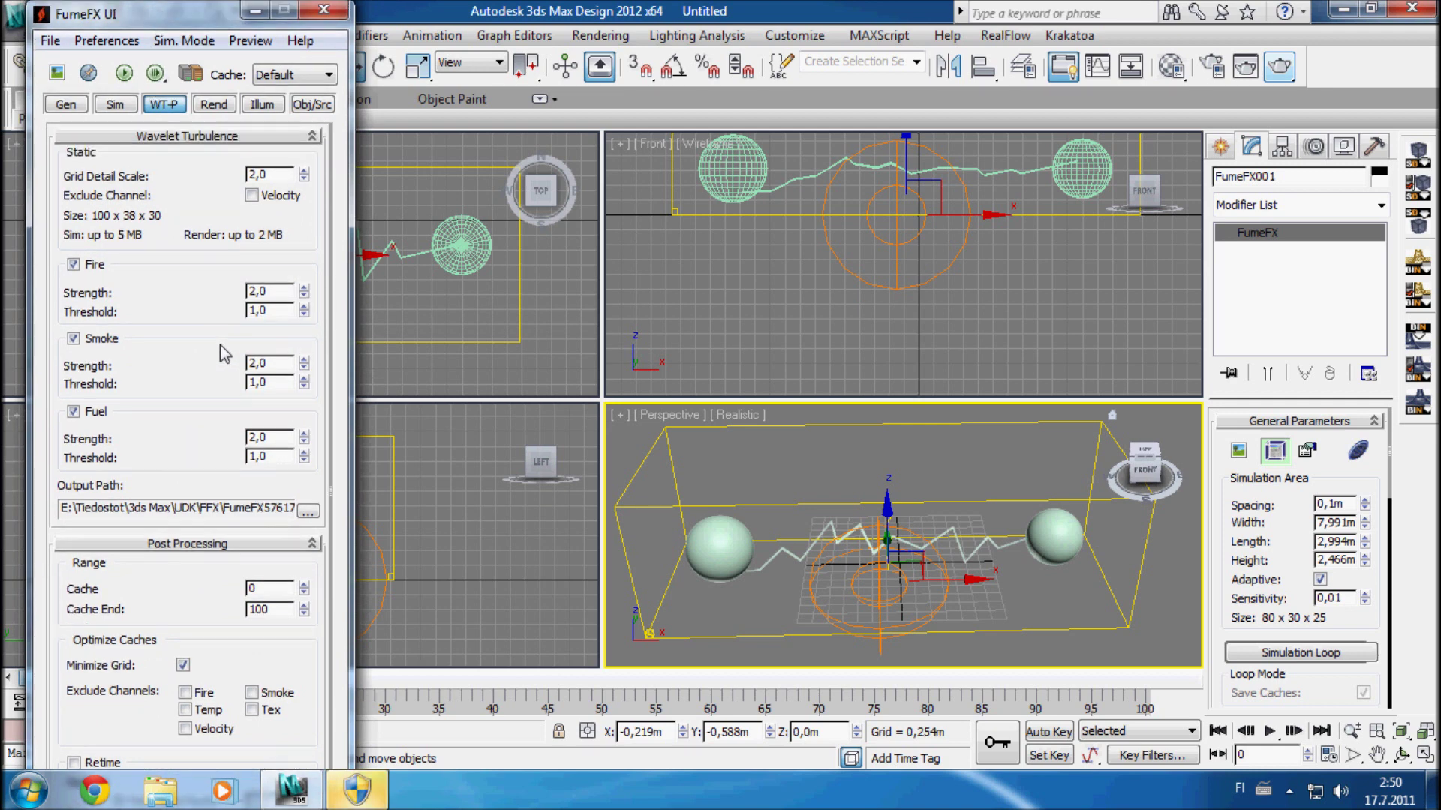
Step: On the Sim tab, drag the Maximum Iterations spinner from 200 up to 900
click(116, 105)
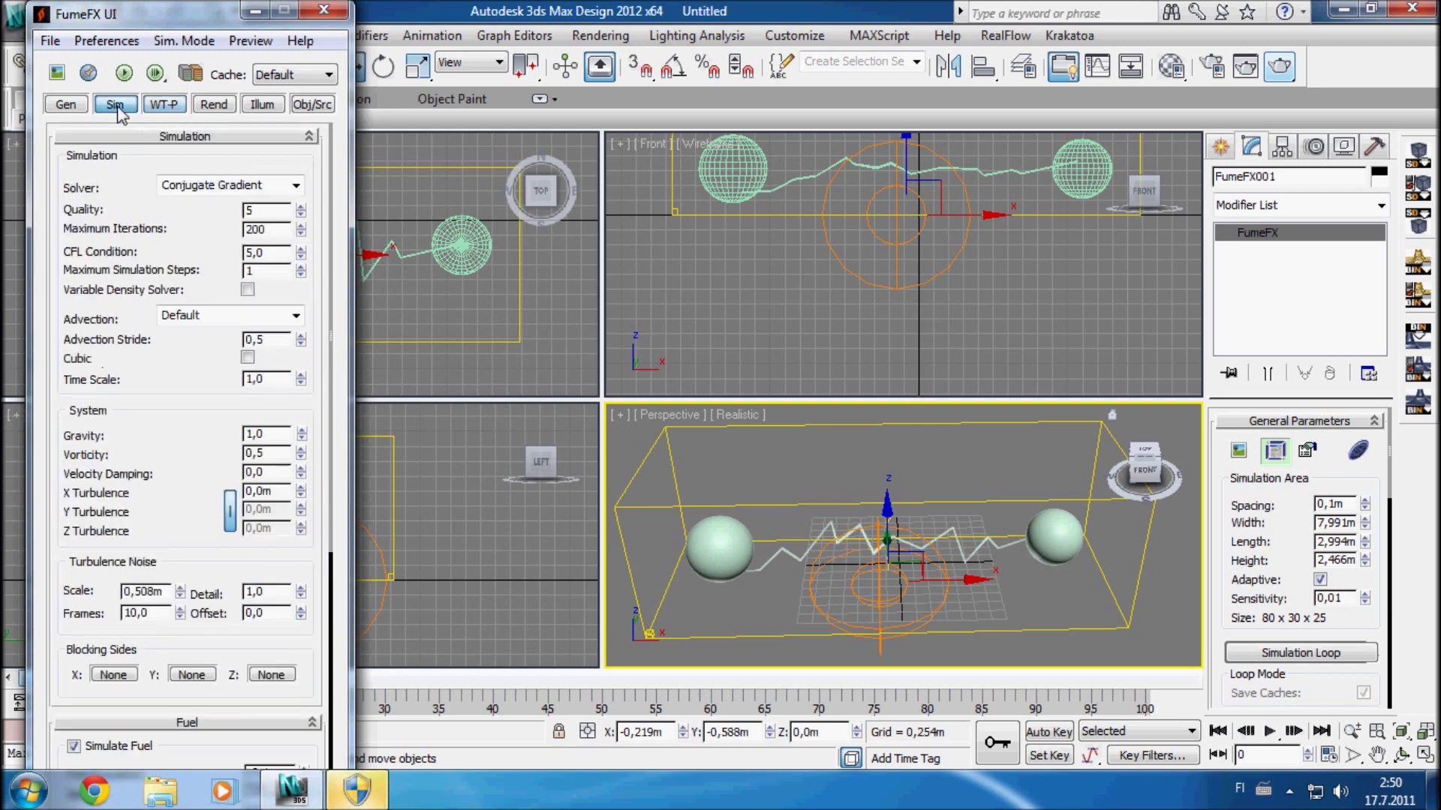
scroll(208, 340, down, 5)
scroll(204, 333, down, 8)
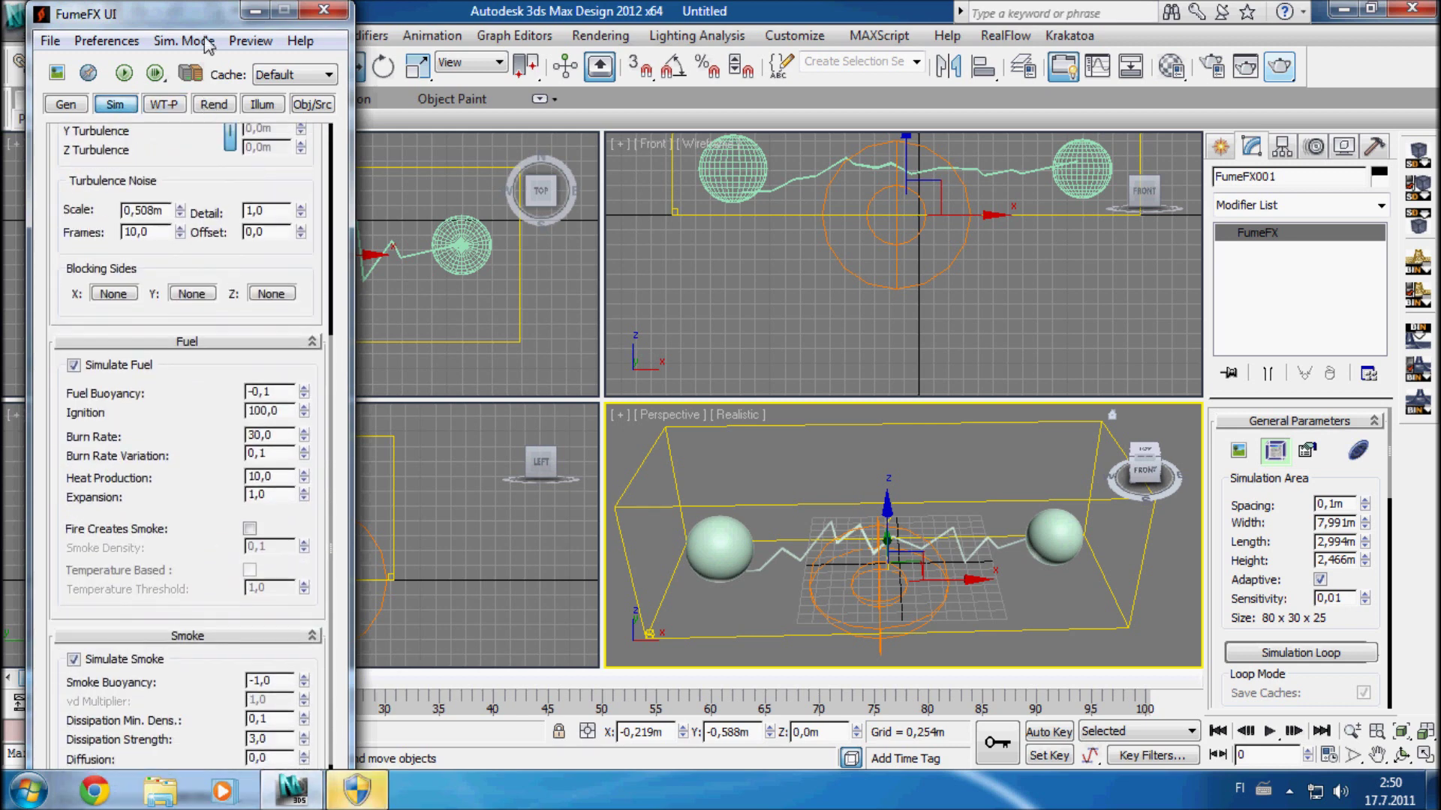
scroll(206, 301, up, 11)
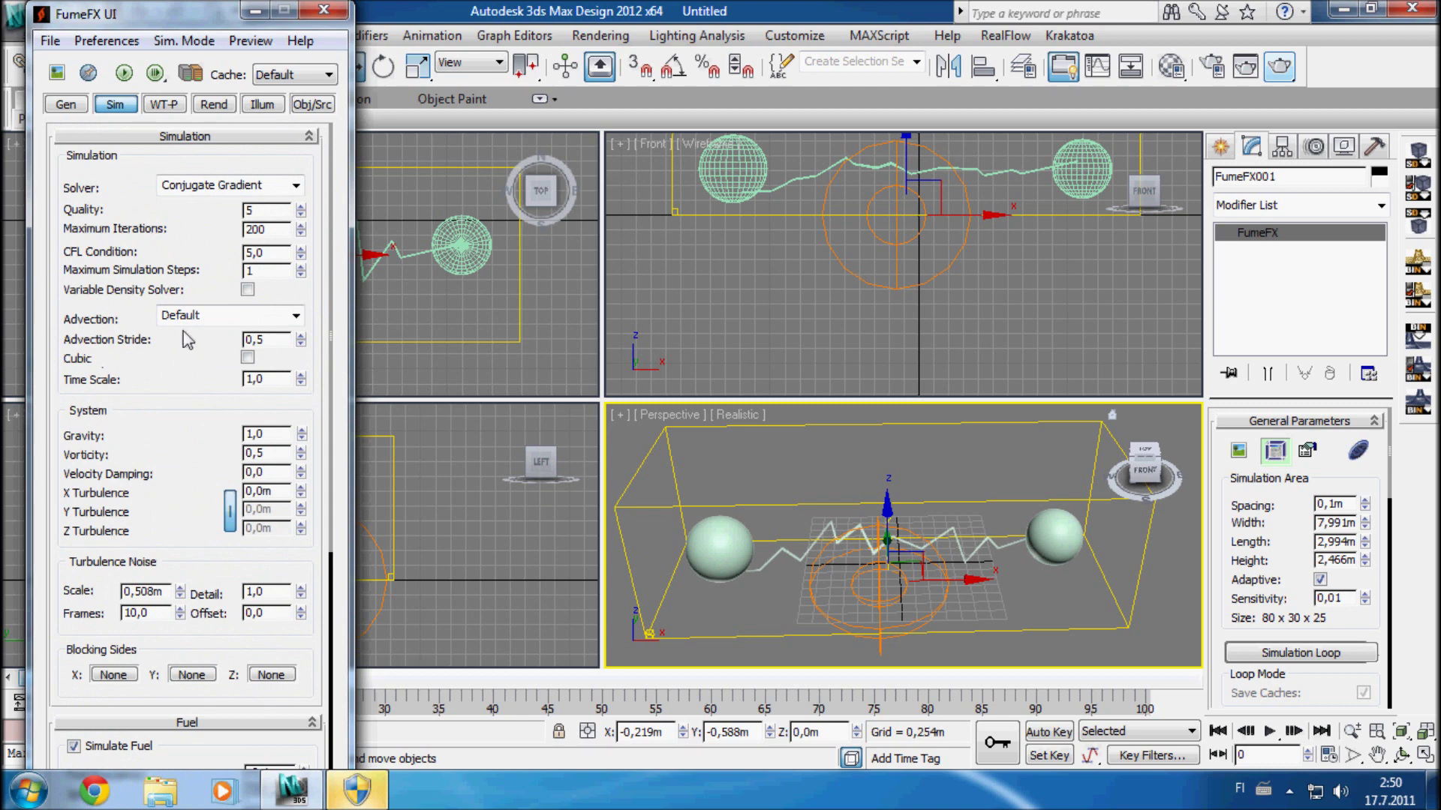
mouse_move(301, 232)
mouse_down()
mouse_move(304, 248)
mouse_move(304, 225)
mouse_up()
Step: Run the default FumeFX simulation to frame 100, watching it in the Output Preview
click(56, 72)
drag(698, 252, 97, 216)
click(124, 72)
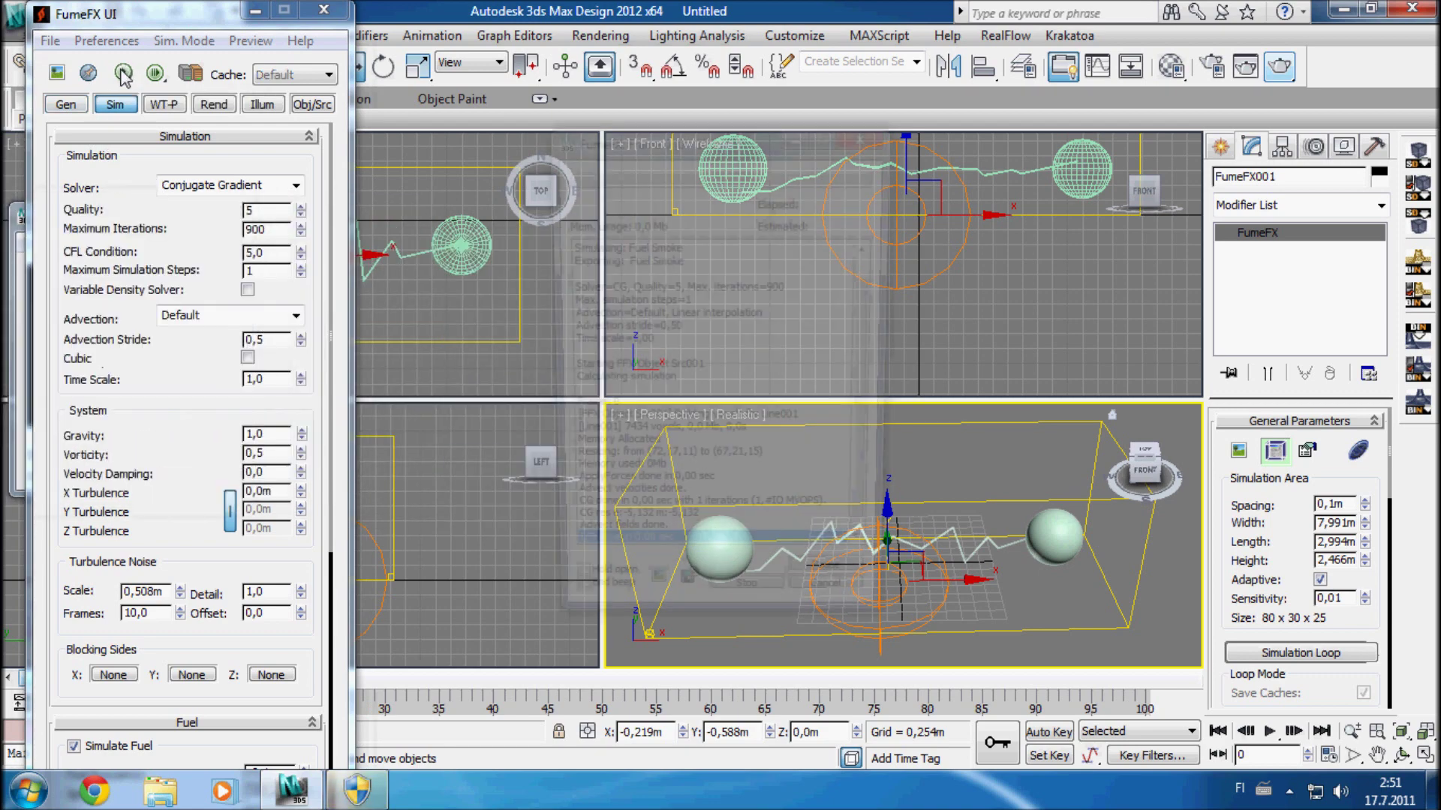
click(17, 219)
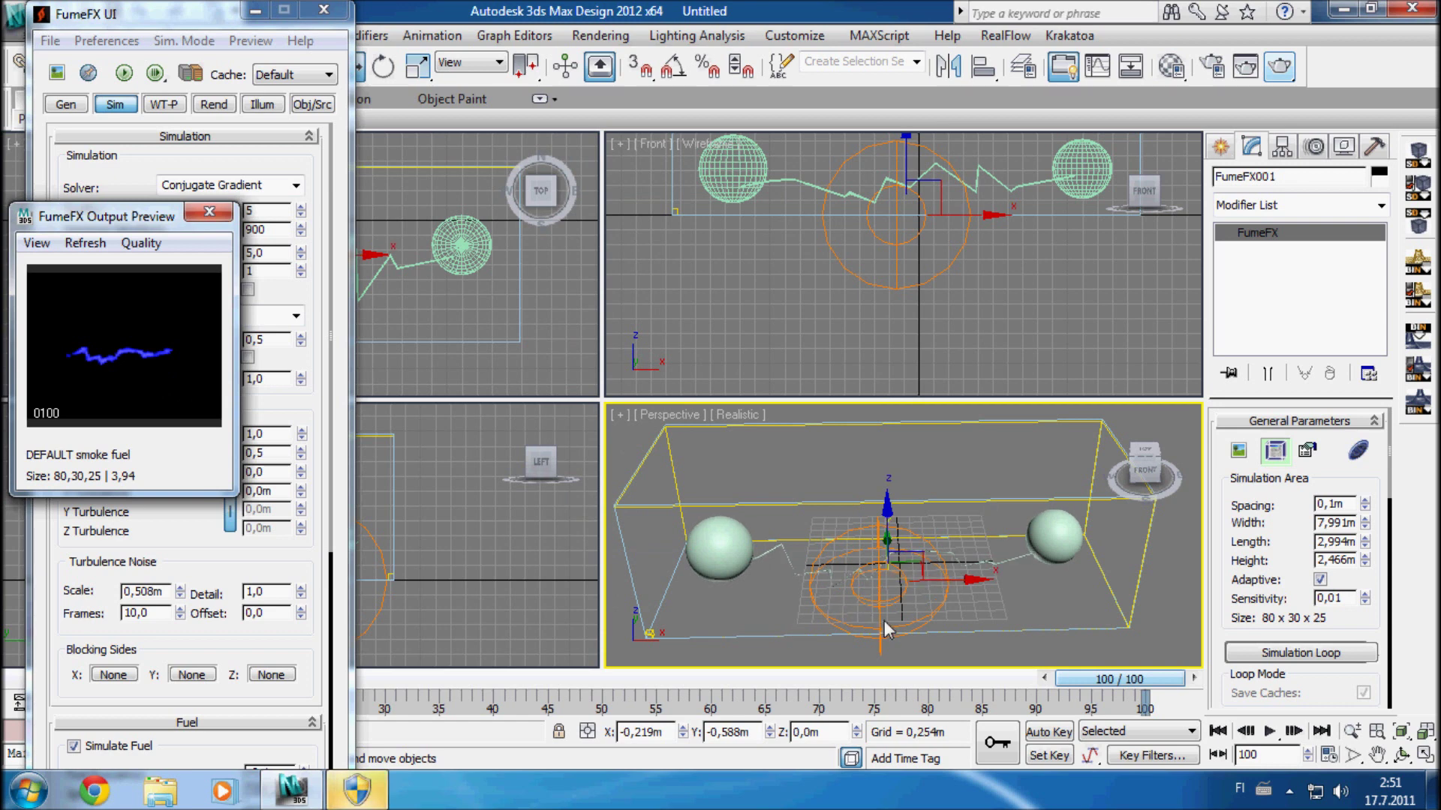
Step: Test-render the blue spark between the spheres, then close the rendered frame
middle_drag(884, 620, 883, 617)
scroll(870, 611, up, 6)
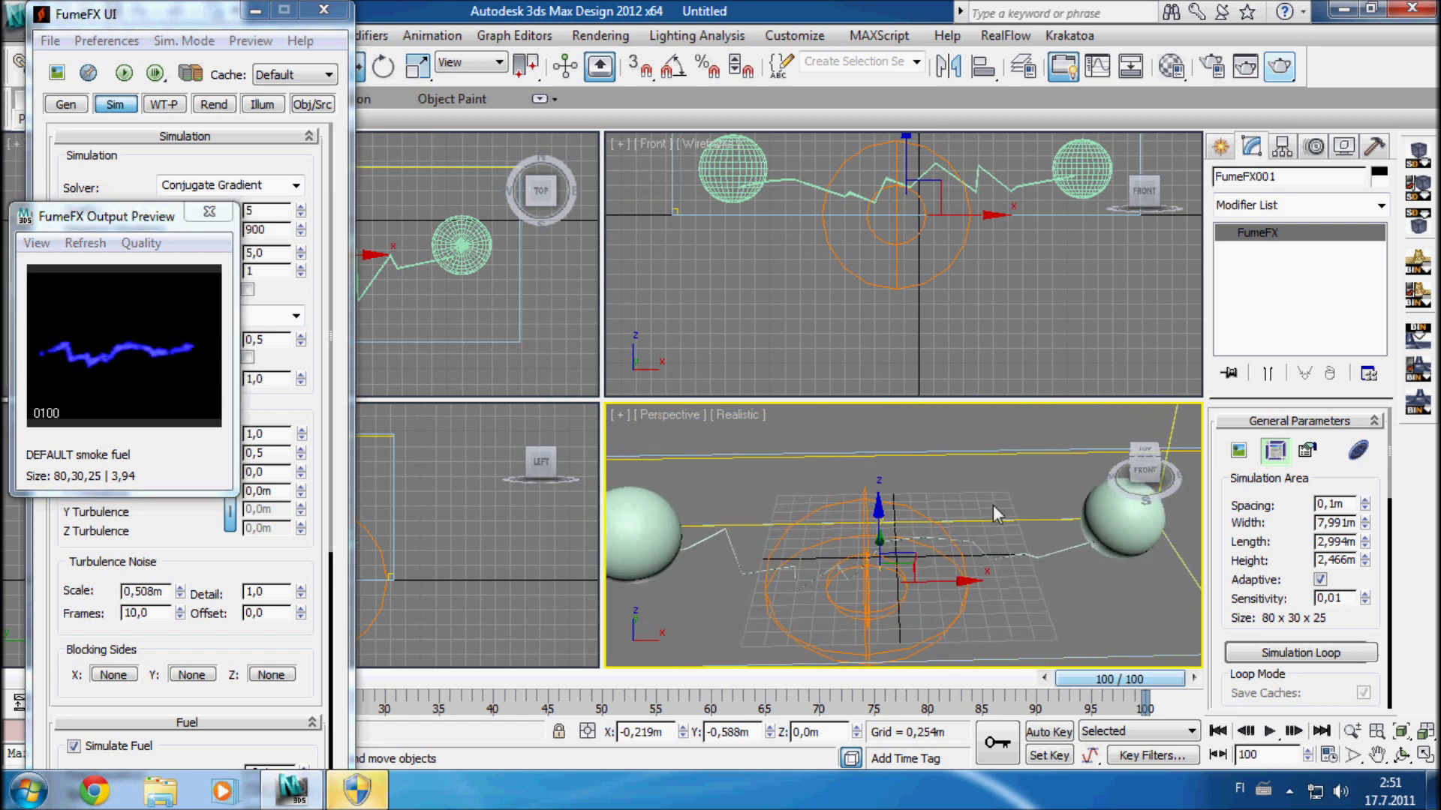
click(1280, 66)
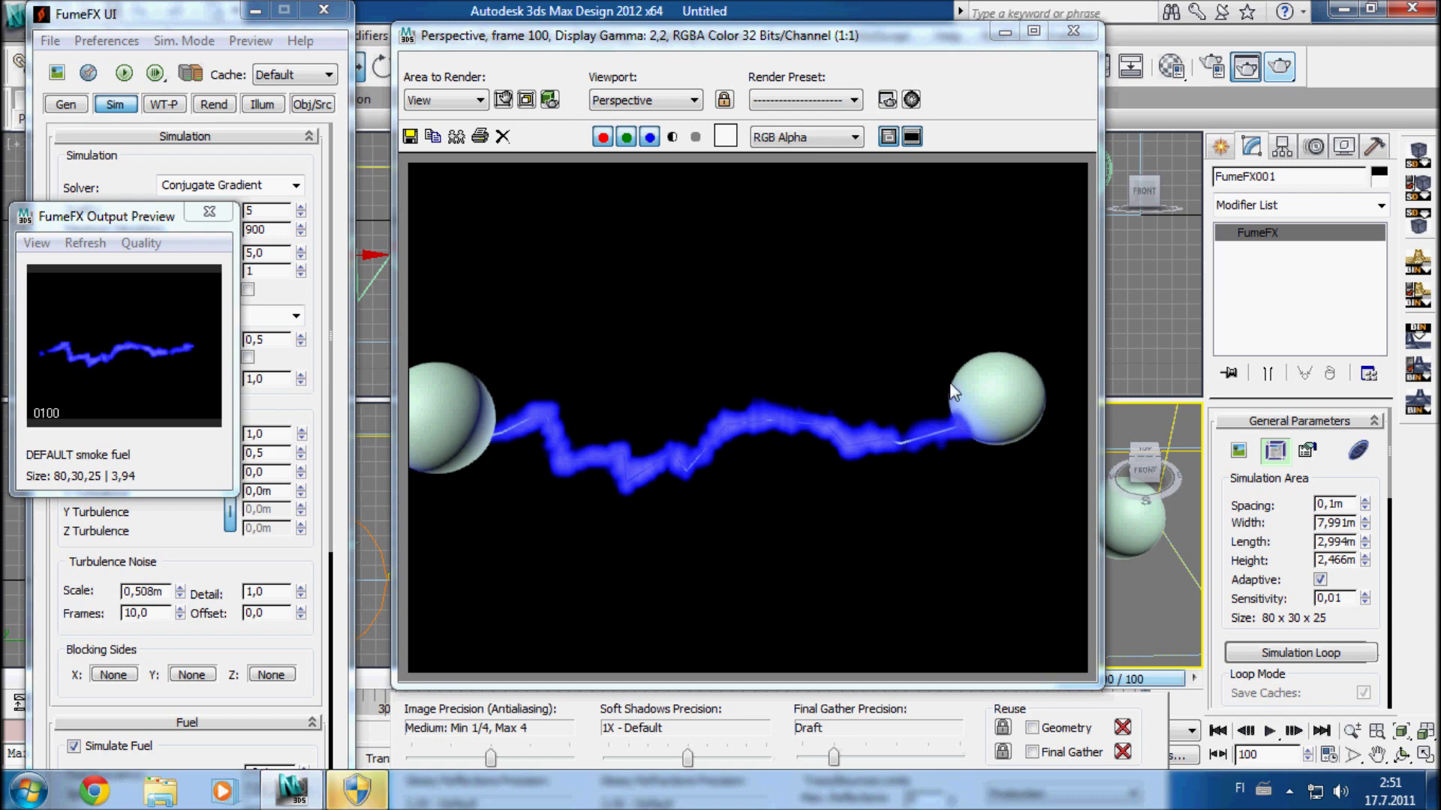
click(1082, 34)
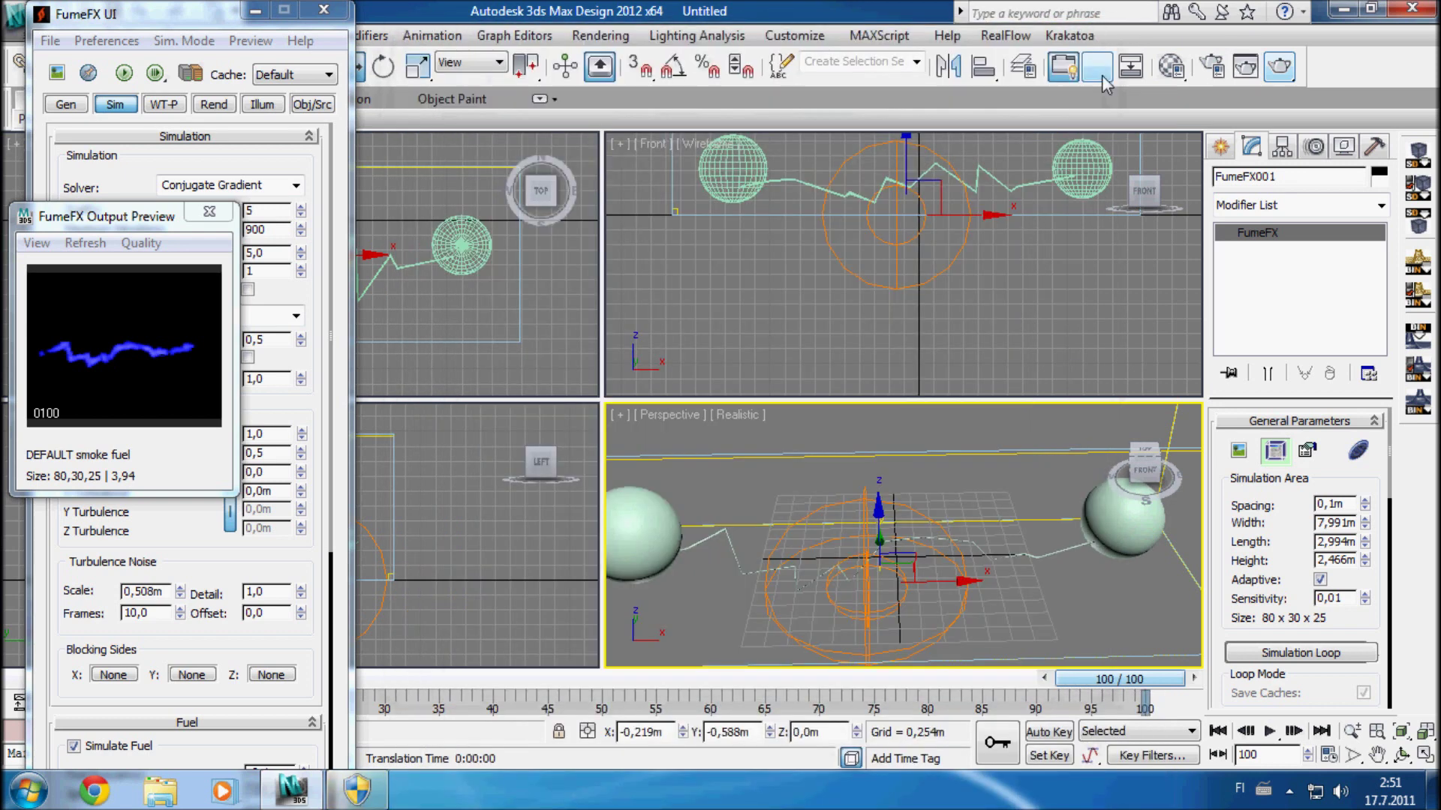
Step: In the Material Editor, make an empty slot an Autodesk Metal material
click(1170, 66)
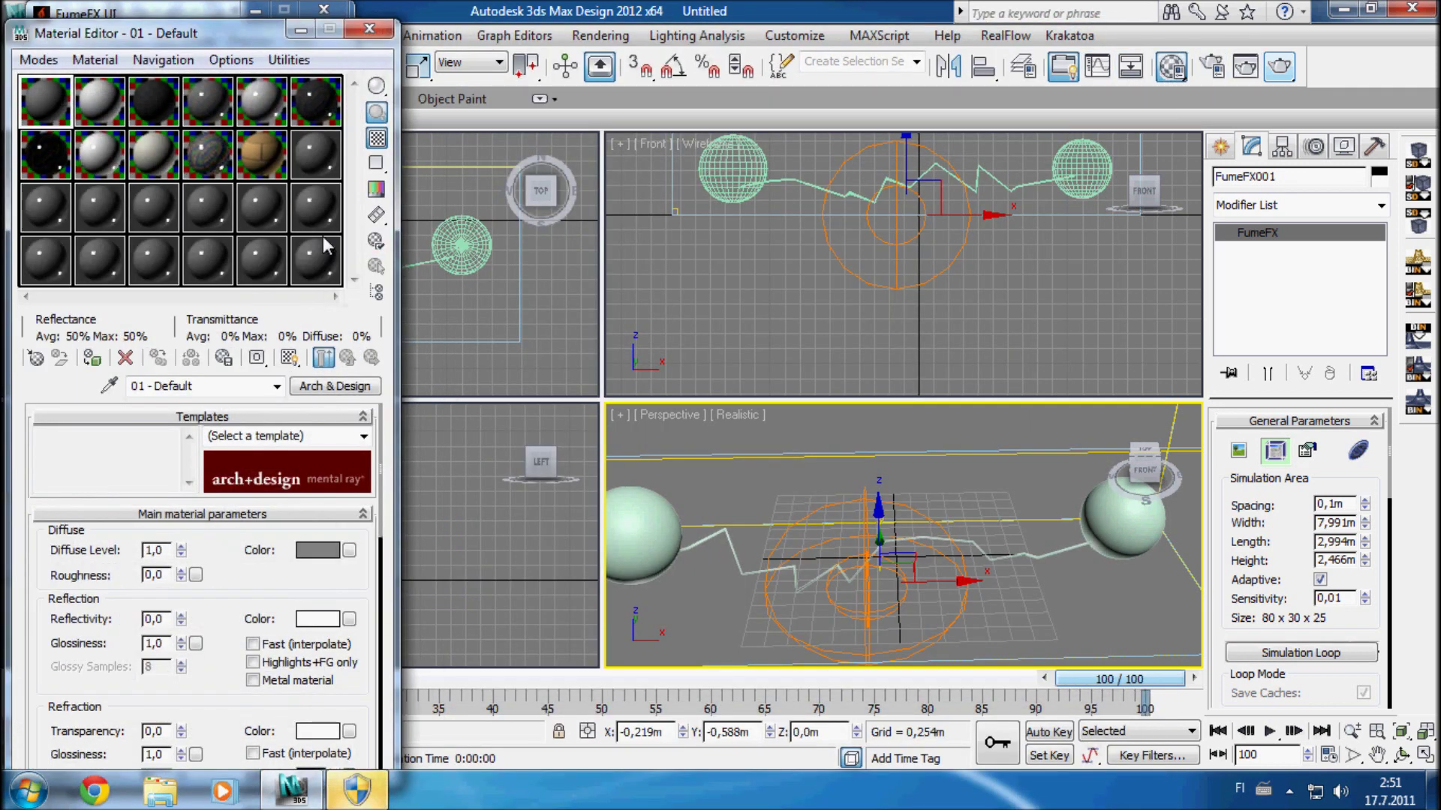
double_click(320, 151)
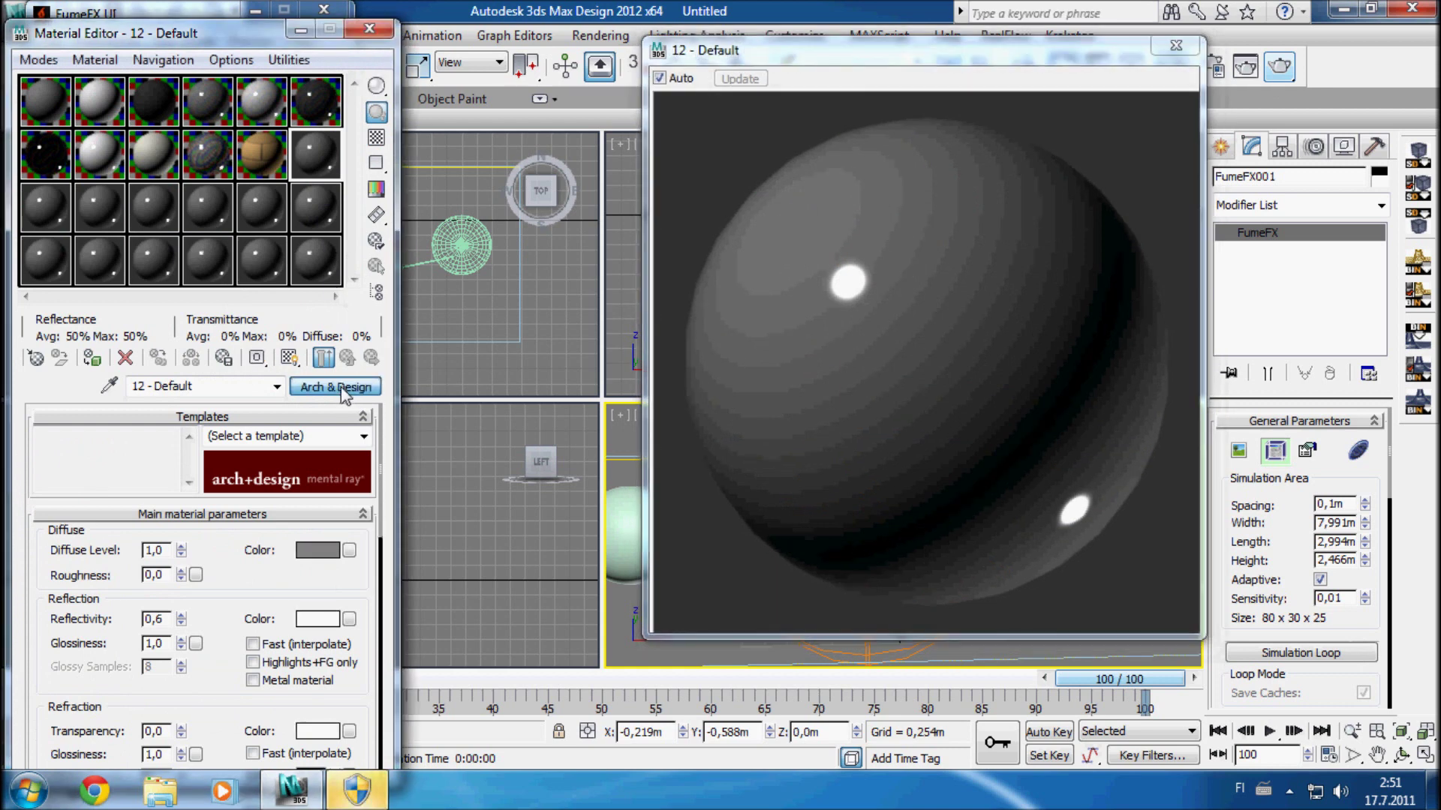
click(347, 388)
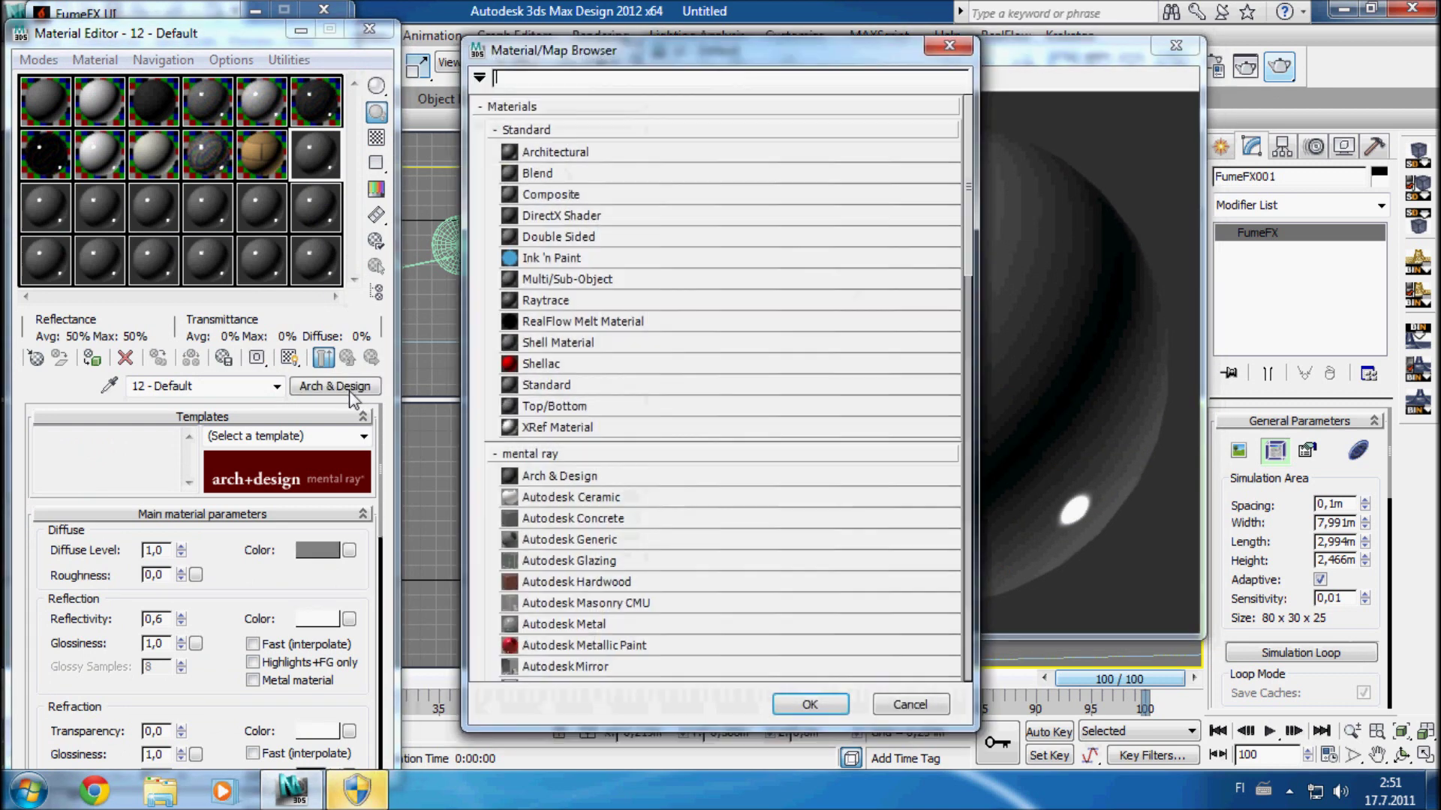
scroll(586, 461, down, 2)
scroll(586, 461, down, 1)
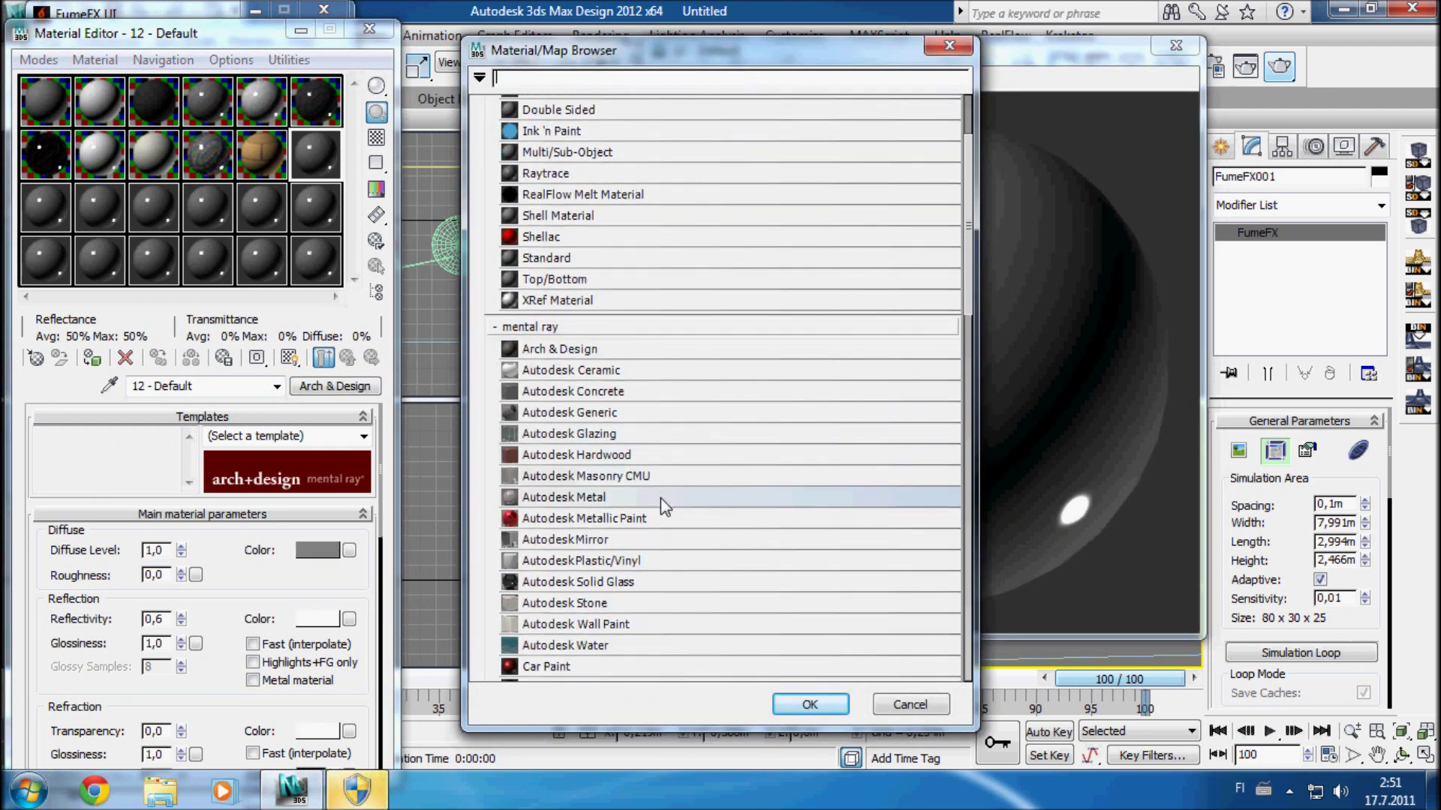
double_click(600, 498)
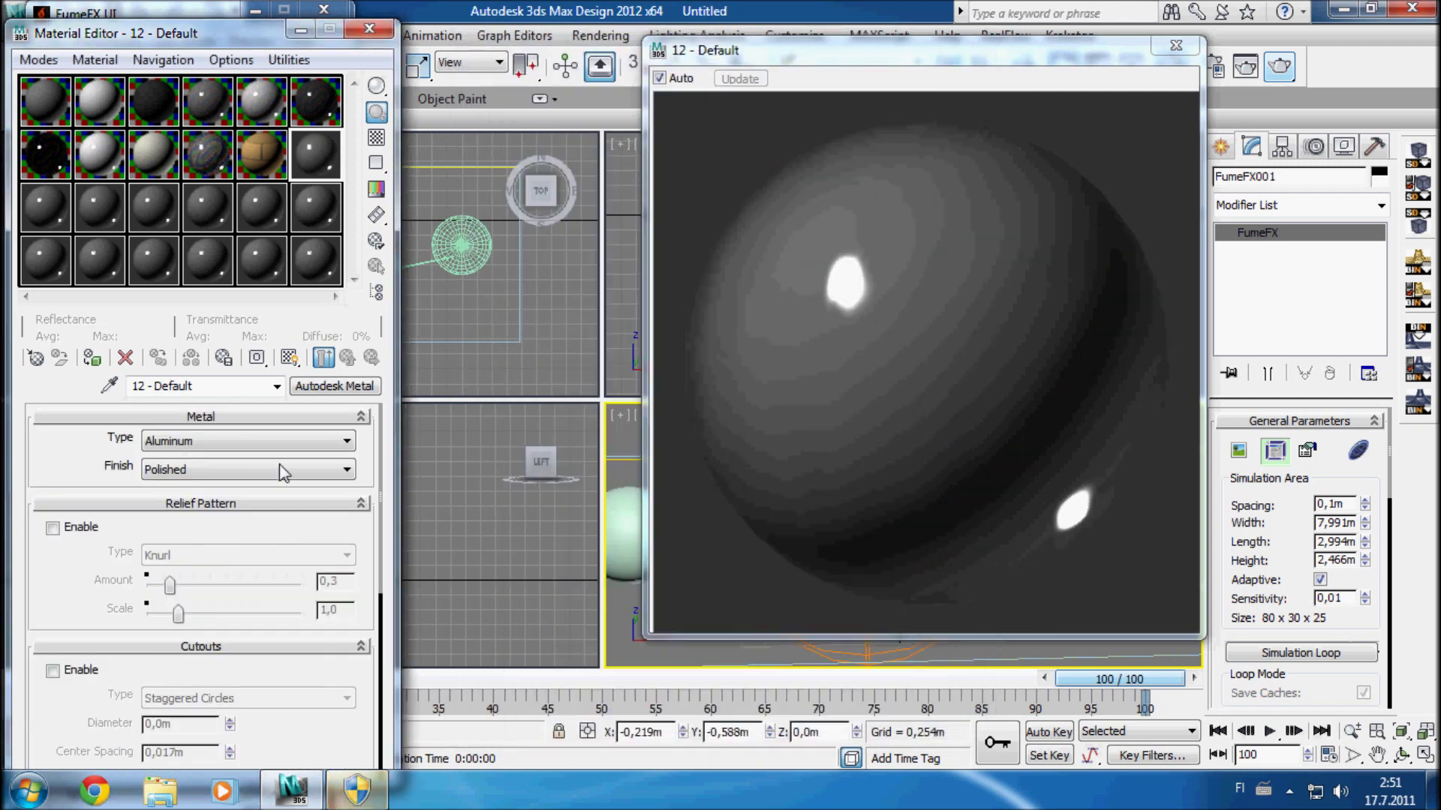
Step: Set the metal Type to Chrome with a Polished finish
click(242, 470)
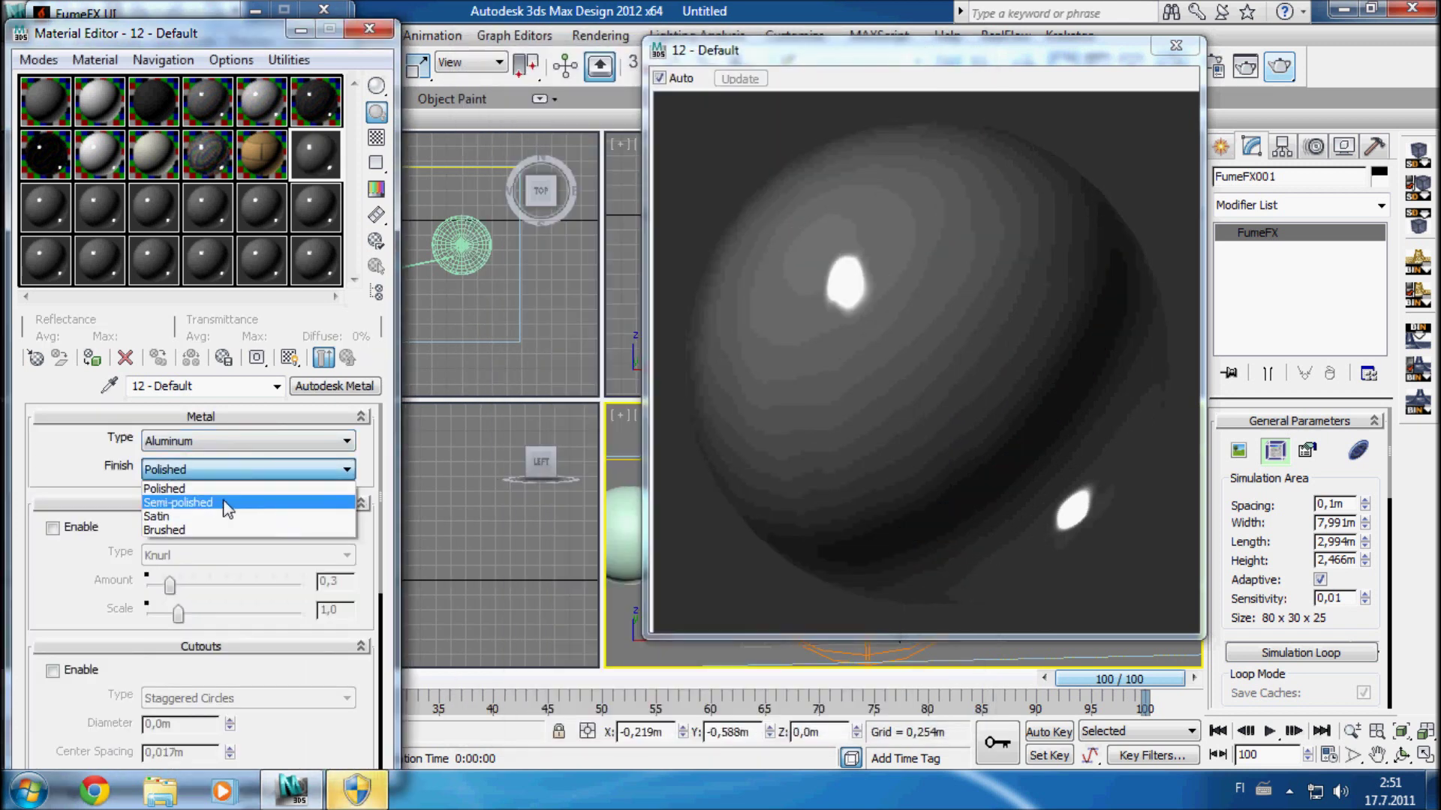
click(229, 441)
click(228, 442)
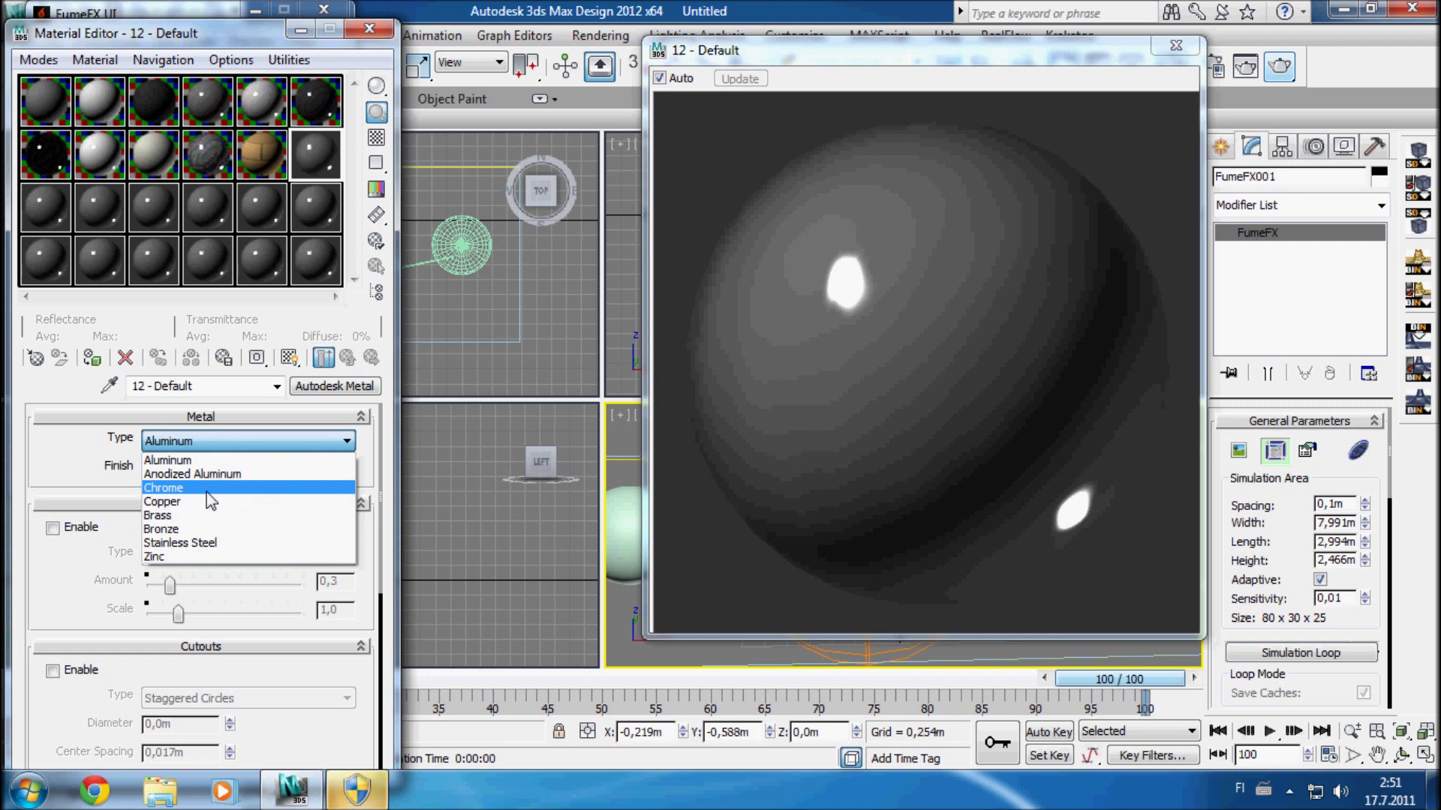
click(202, 488)
drag(897, 53, 709, 103)
click(988, 98)
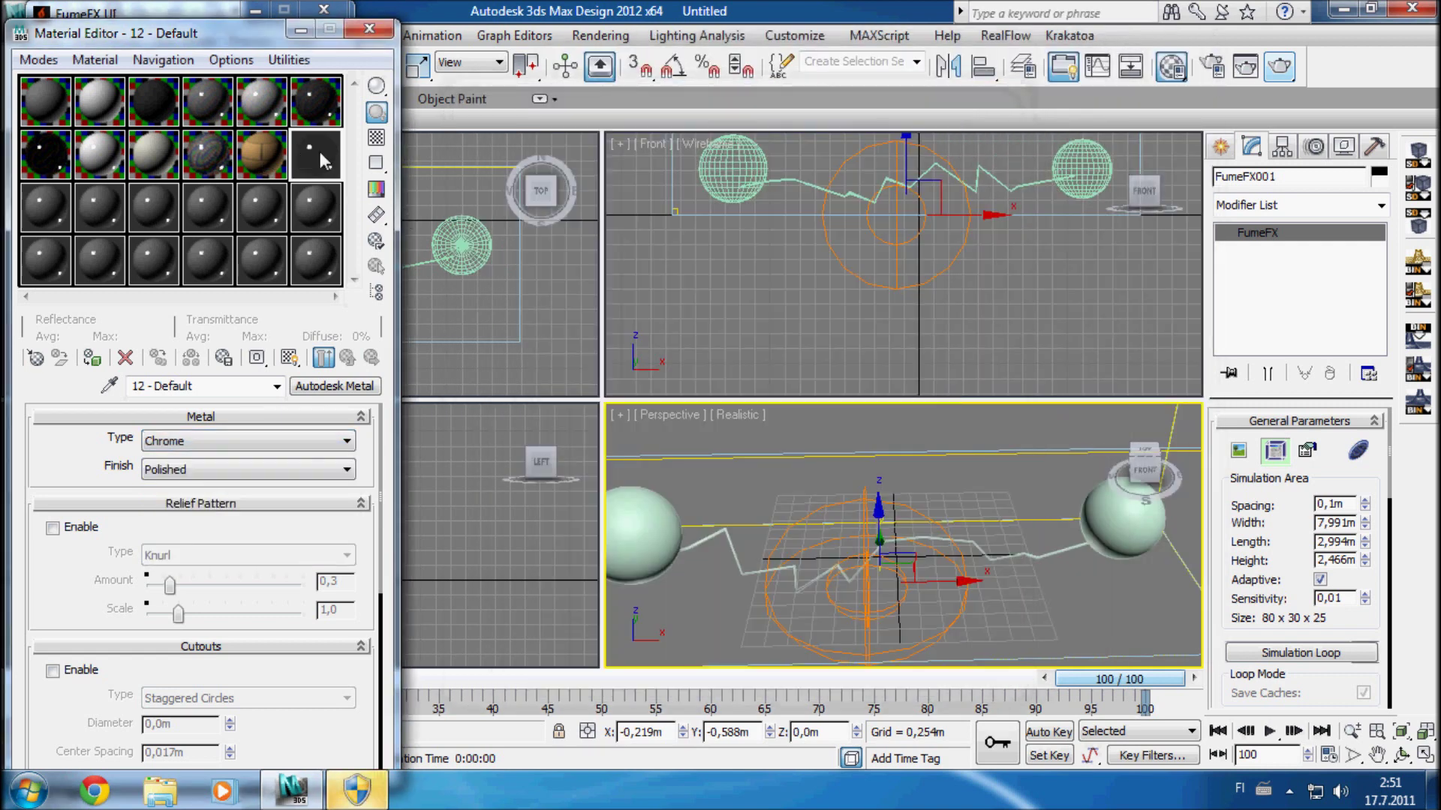
Step: Drag the chrome material onto the left and right spheres
drag(623, 520, 629, 522)
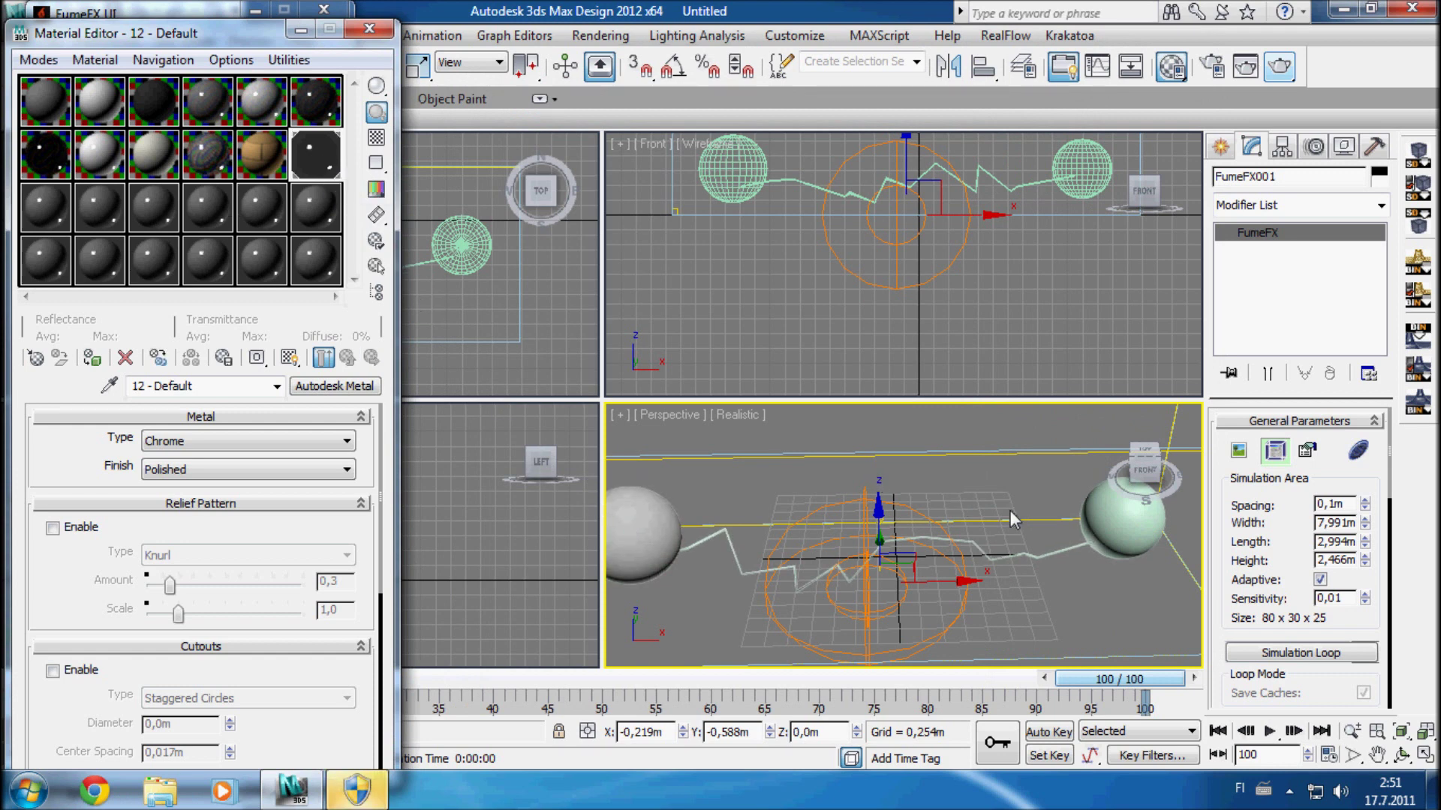
drag(1130, 541, 1127, 529)
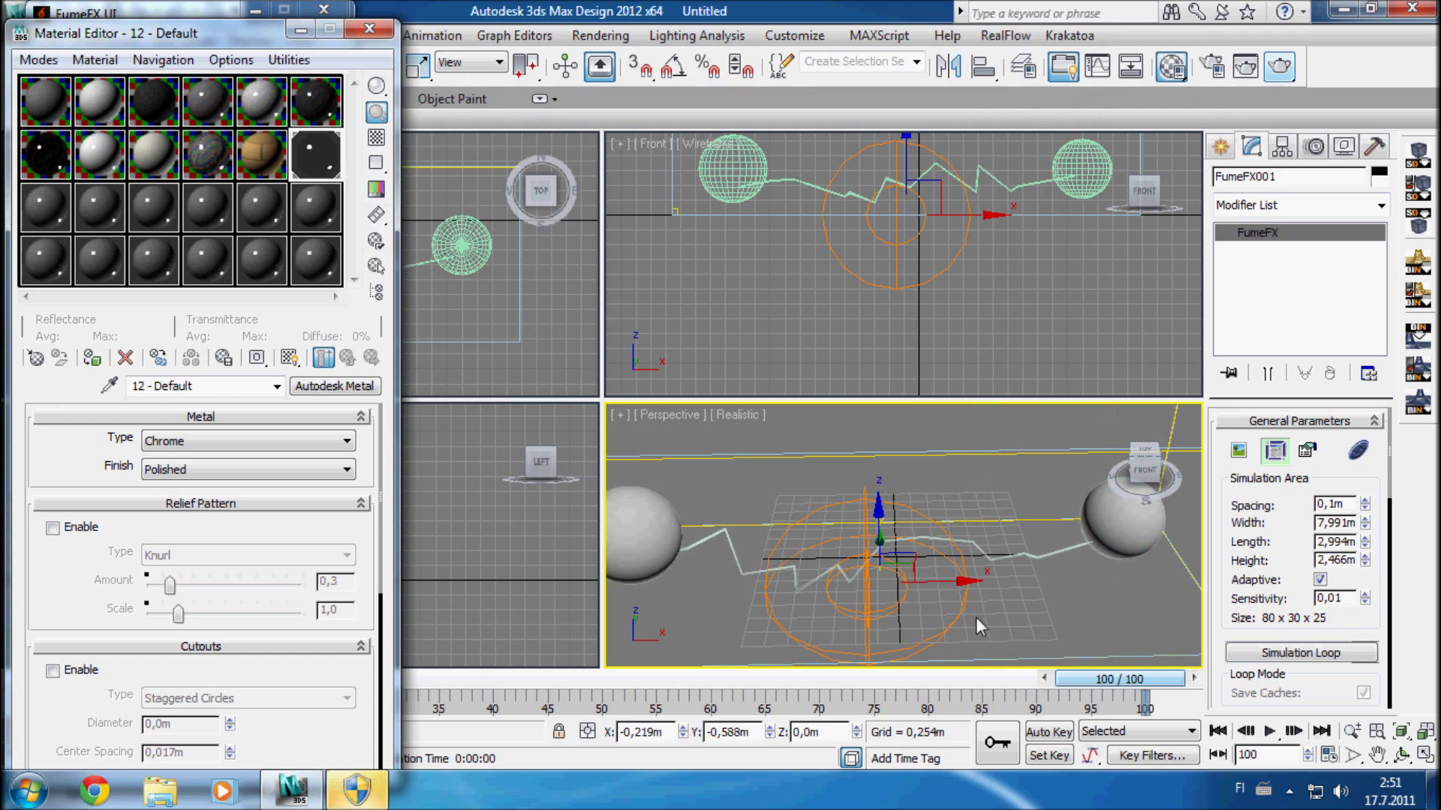
alt+middle_drag(1099, 602, 1116, 598)
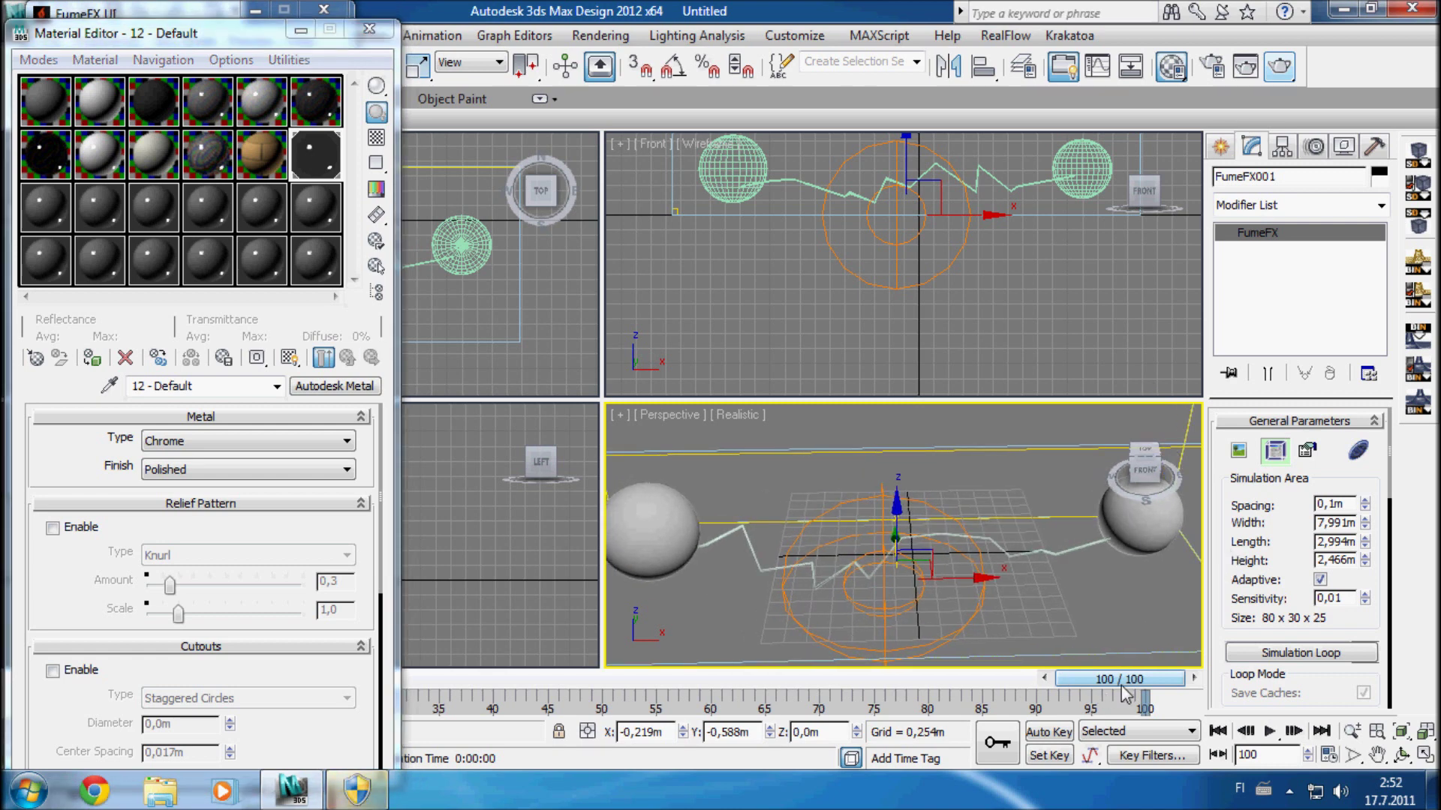
Step: Render frame 86 to check the blue spark, then close the render window
drag(1122, 679, 969, 679)
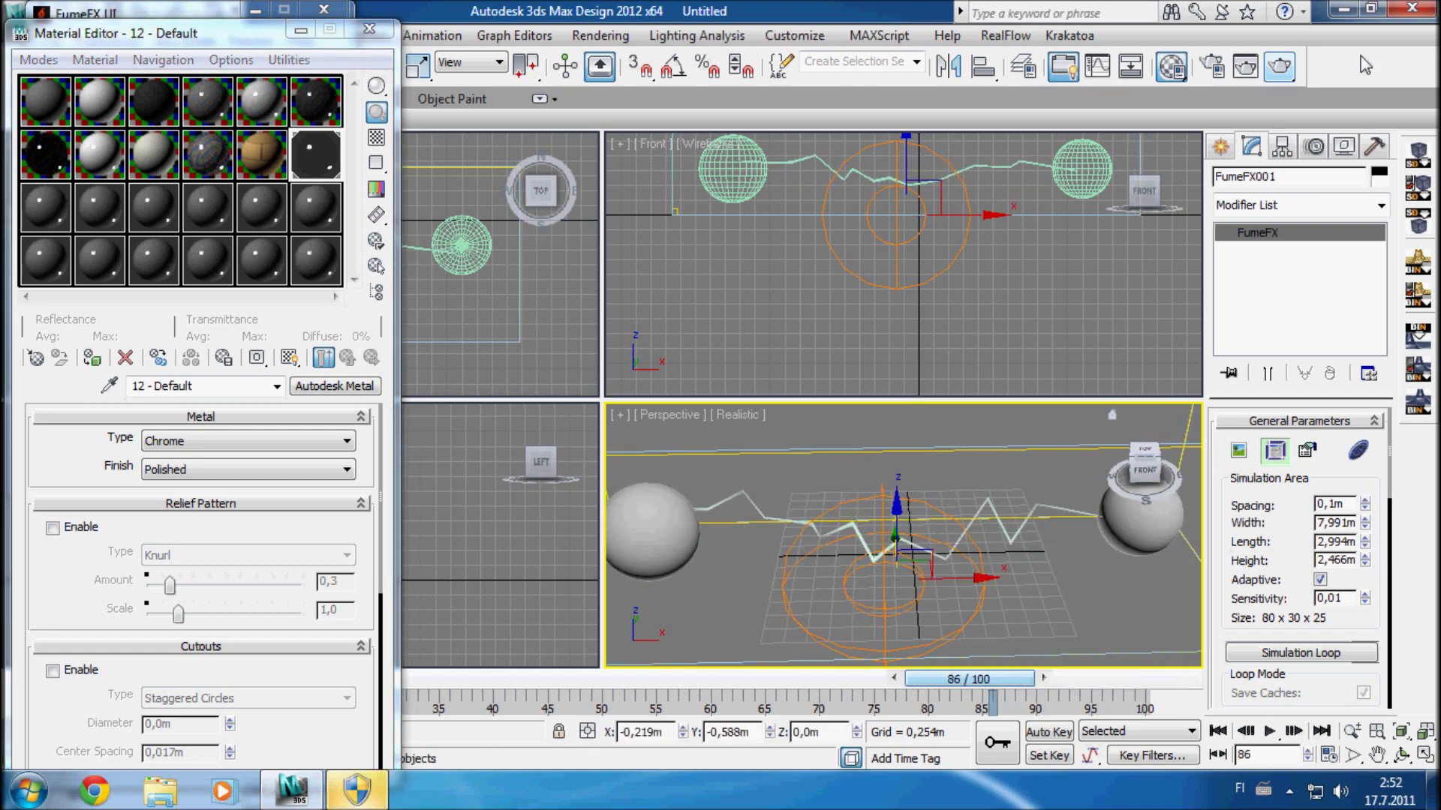
click(1278, 69)
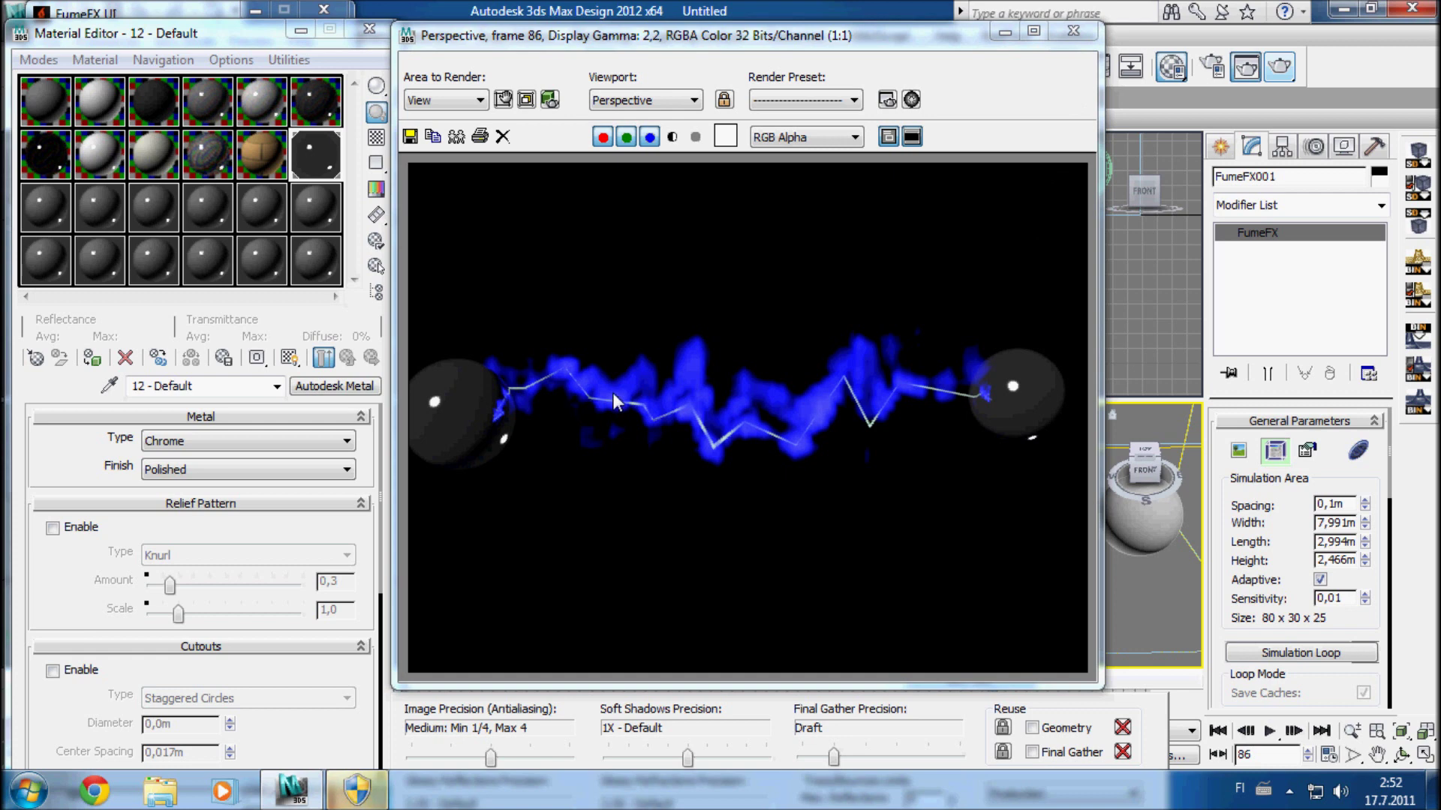
click(1085, 28)
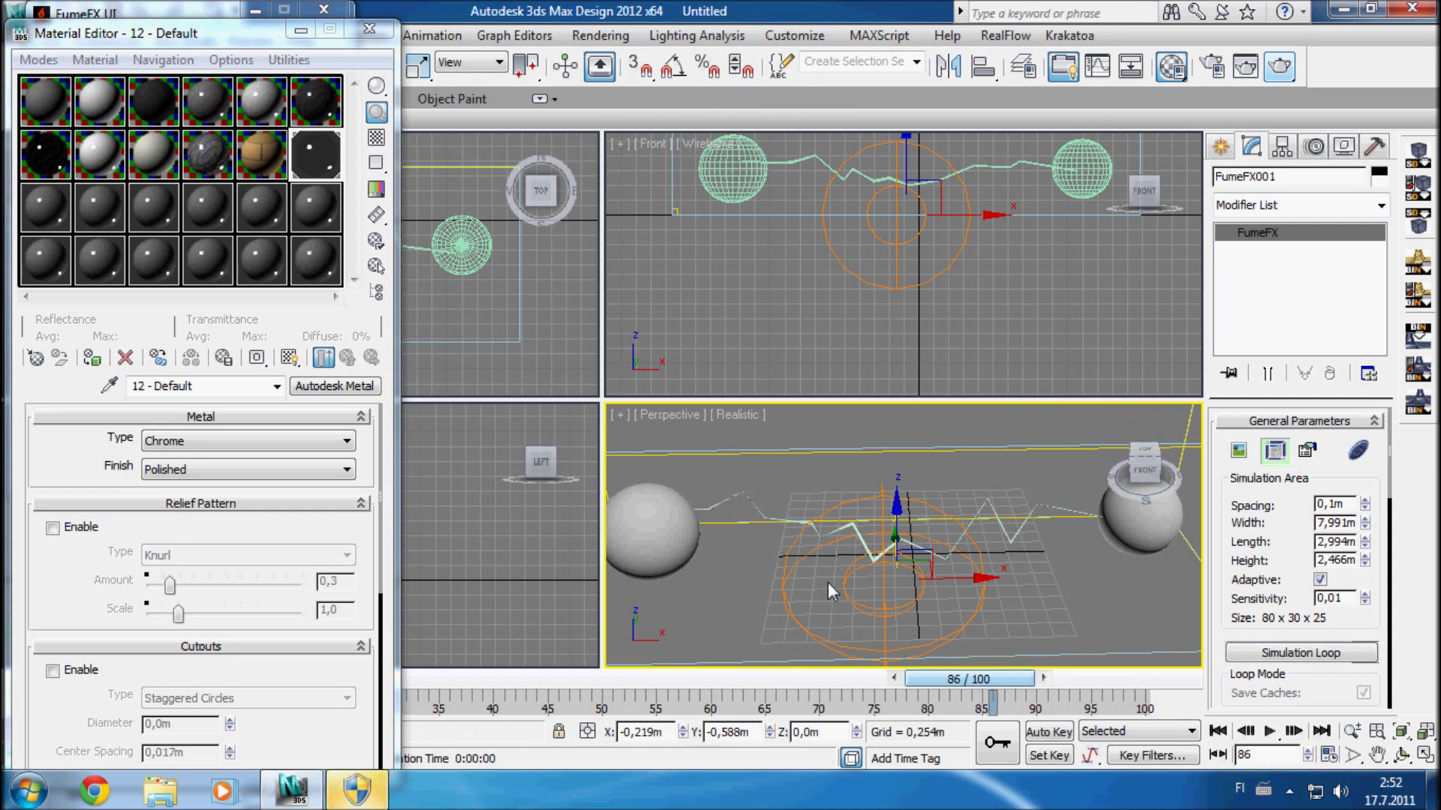
middle_drag(864, 585, 853, 653)
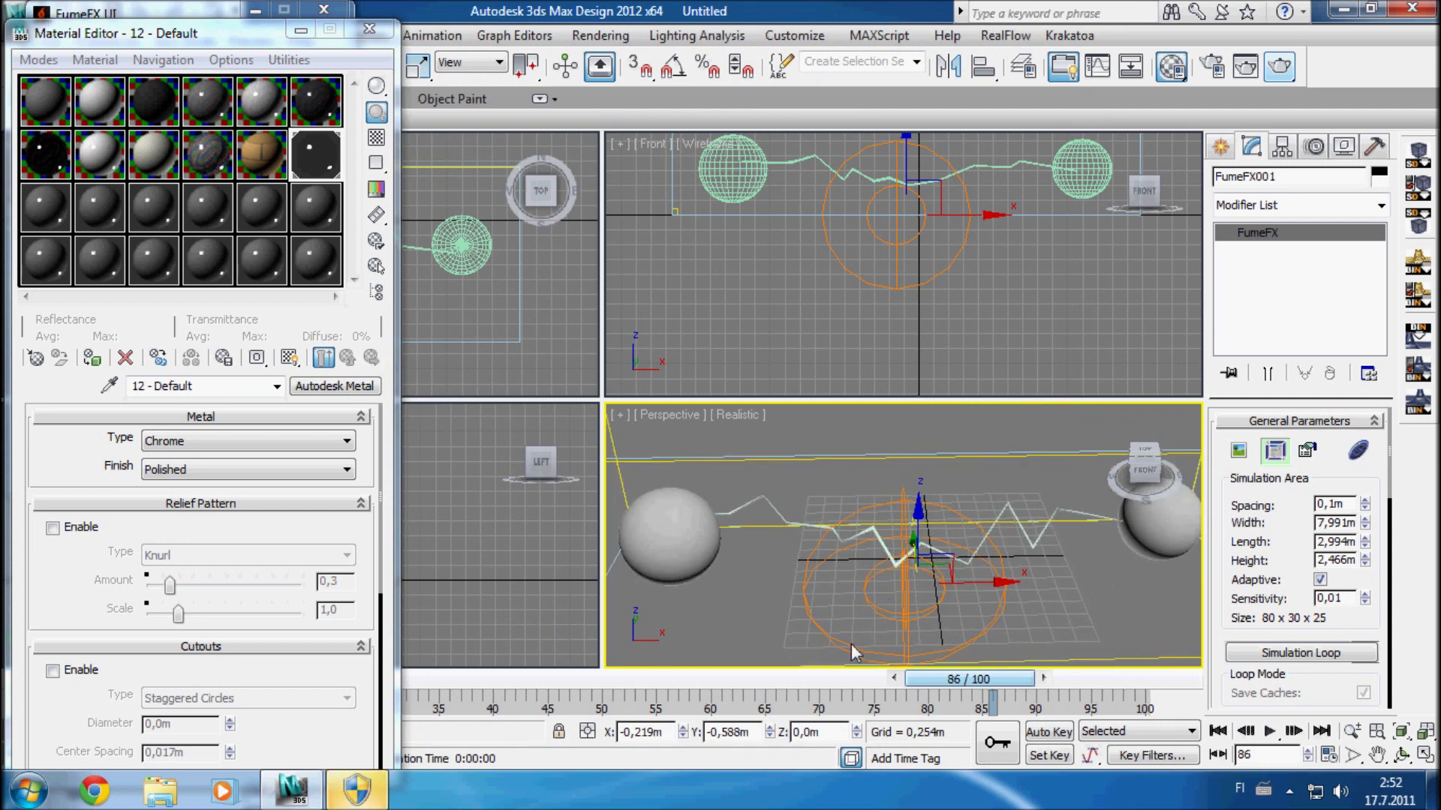